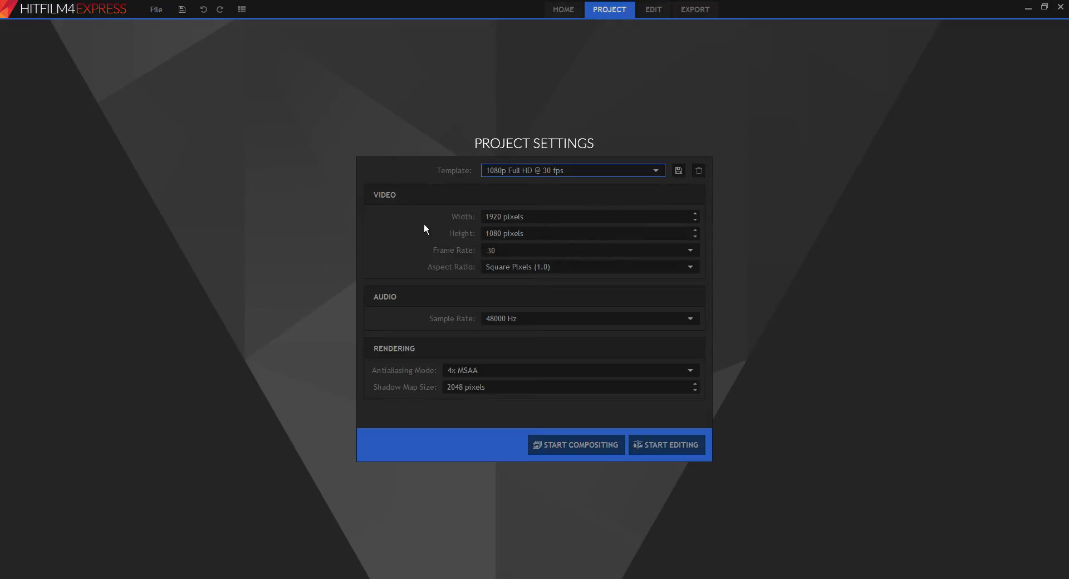
Start editing a 1080p Full HD @ 30 fps project with 48000 Hz audio, 4x MSAA antialiasing and a 2048-pixel shadow map
double_click(510, 252)
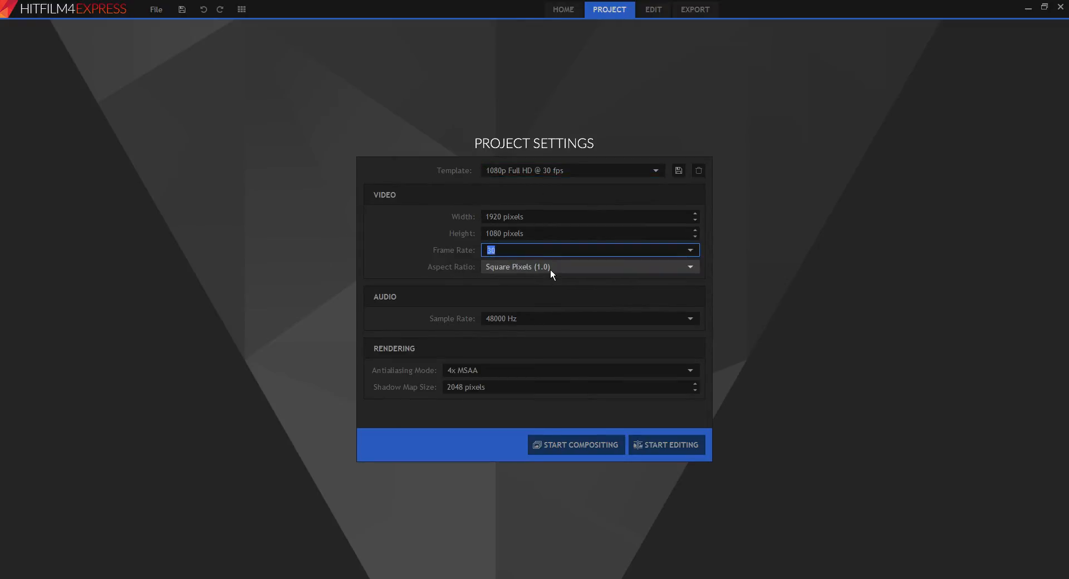
click(542, 323)
click(542, 322)
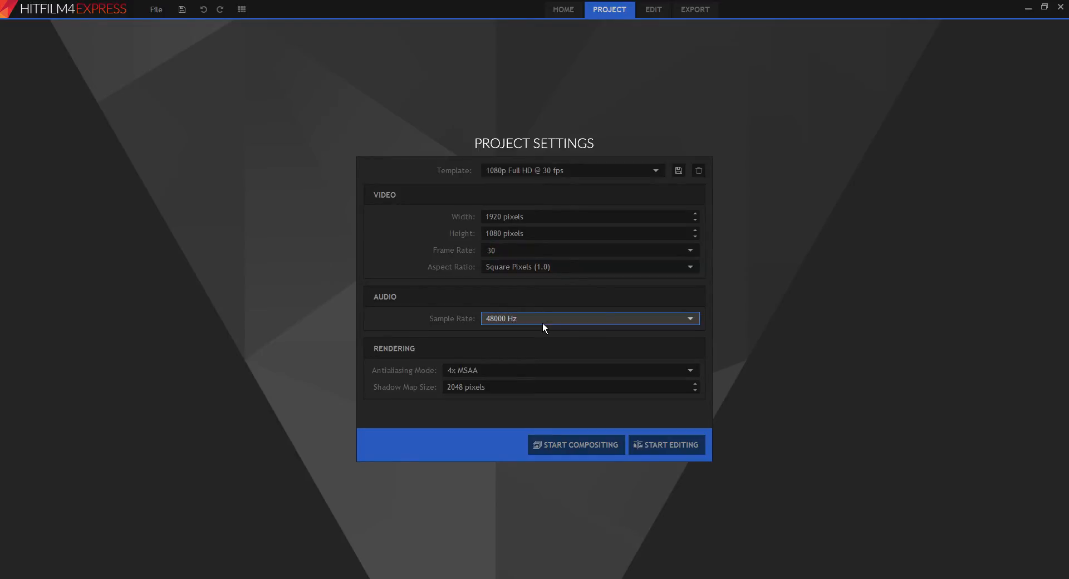
click(518, 372)
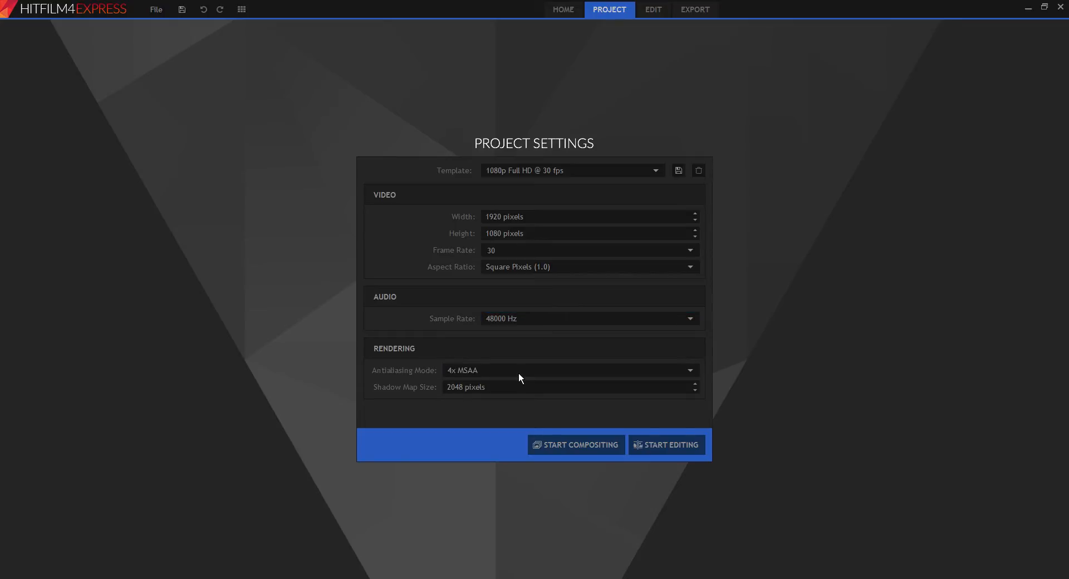
click(519, 373)
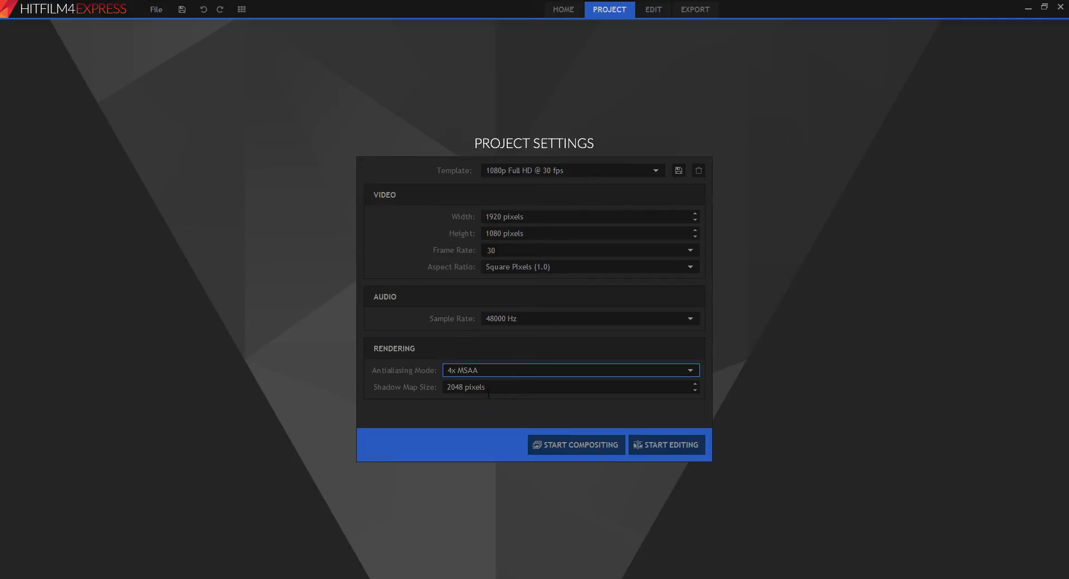
click(504, 388)
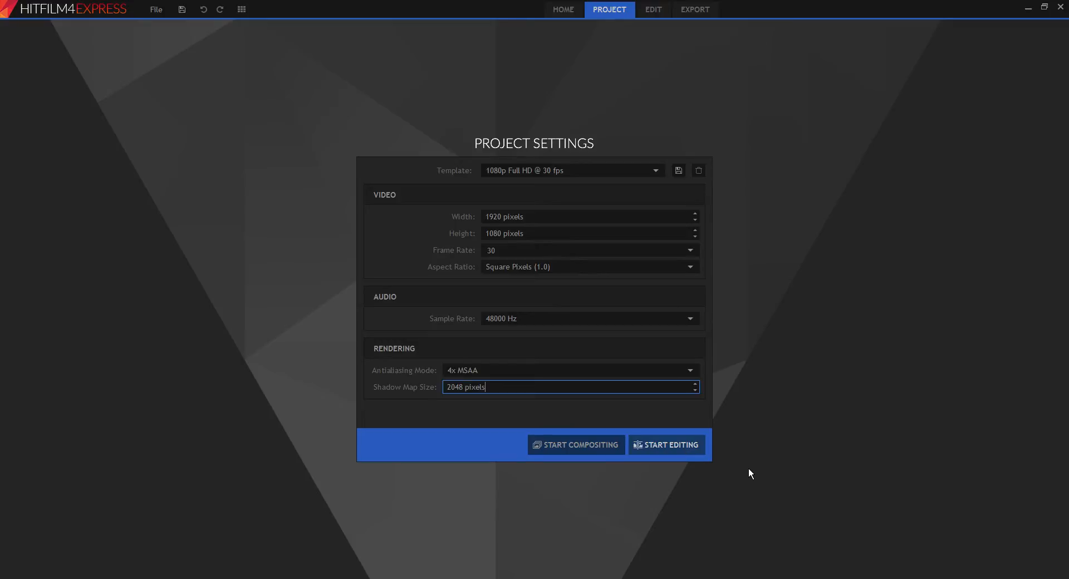
click(703, 449)
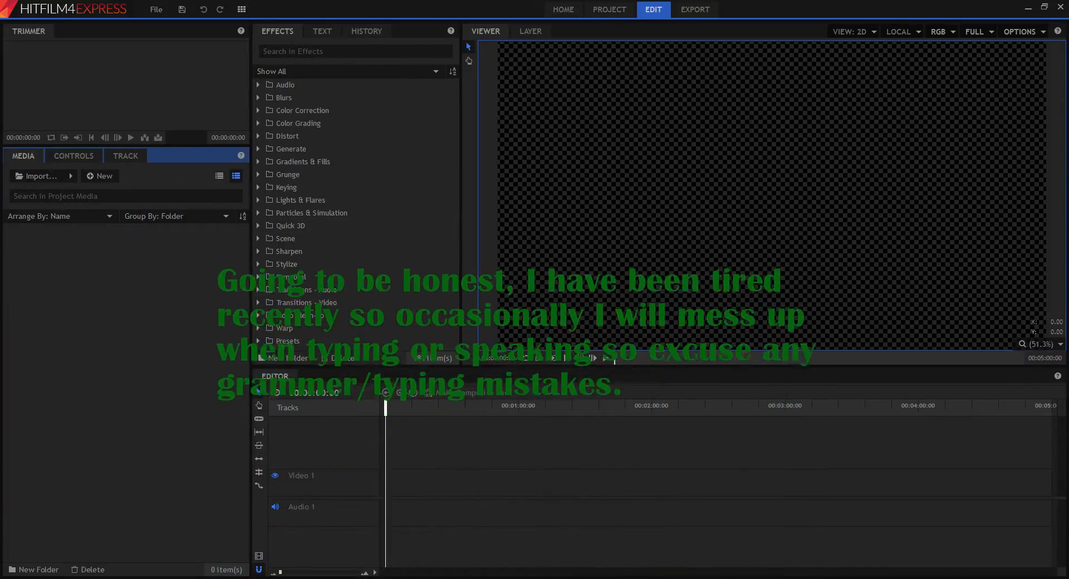
Import the Terraria gameplay video and place it at the start of the Video 1 track
mouse_move(289, 38)
mouse_down()
mouse_move(437, 40)
mouse_move(284, 35)
mouse_up()
drag(397, 39, 423, 37)
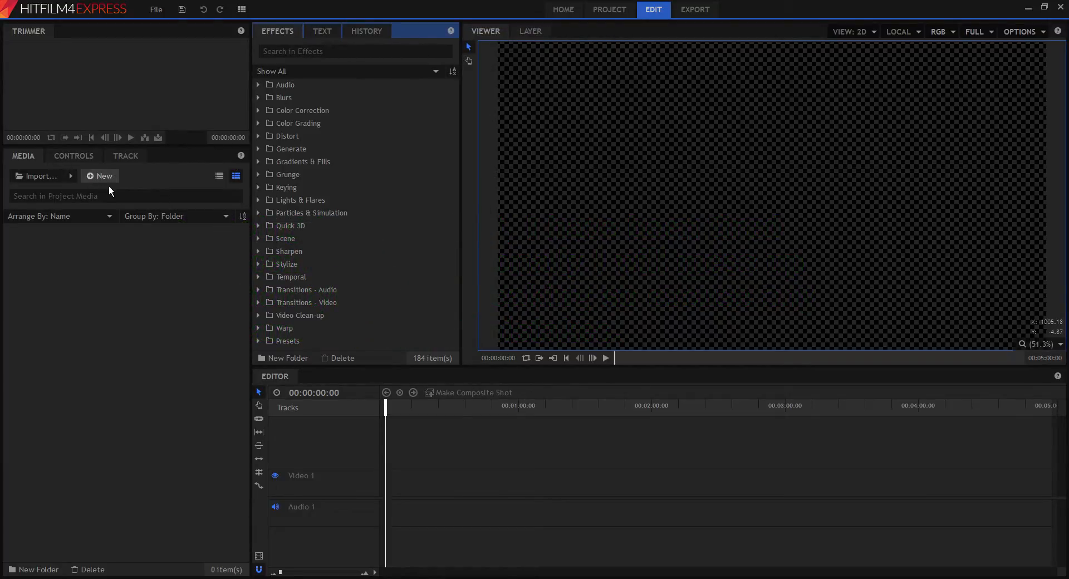
click(78, 179)
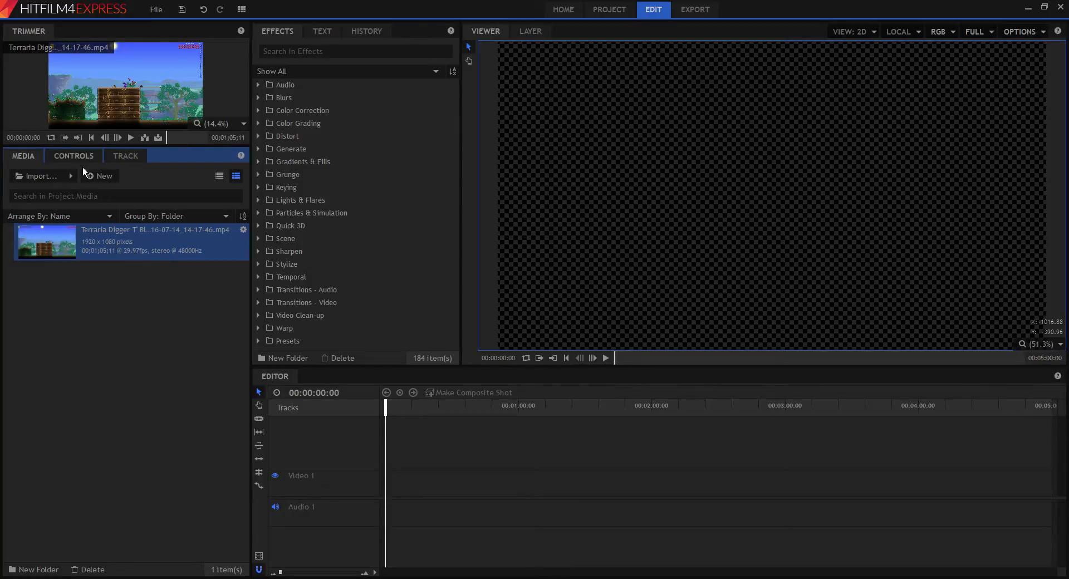
drag(125, 242, 388, 482)
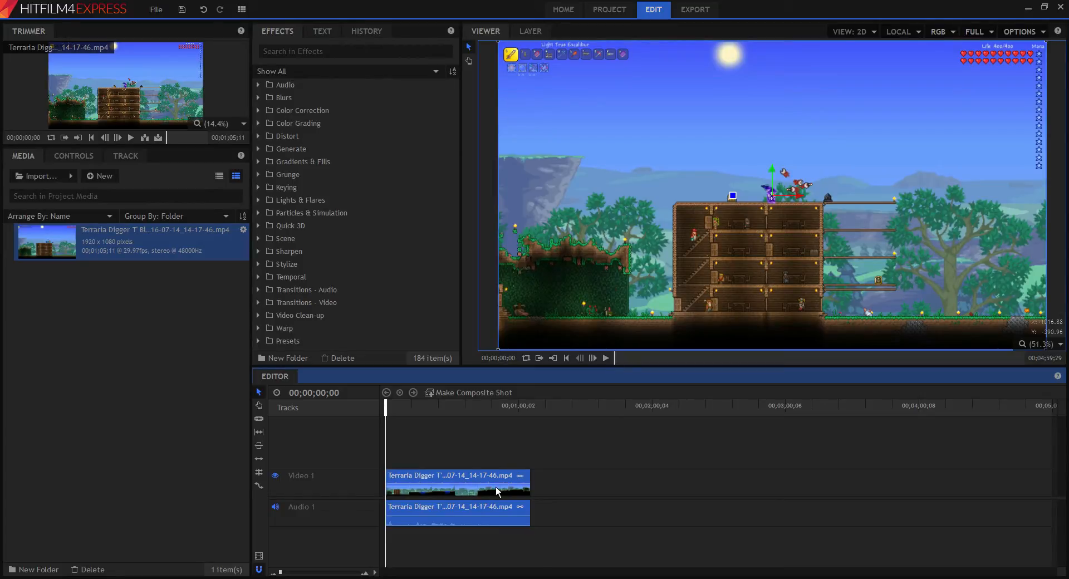
Unlink the clip's audio from its video and delete the audio part from the Audio 1 track
click(616, 515)
click(463, 513)
key(ctrl+u)
click(483, 486)
mouse_move(475, 476)
mouse_down()
mouse_move(541, 480)
mouse_move(483, 478)
mouse_up()
click(482, 512)
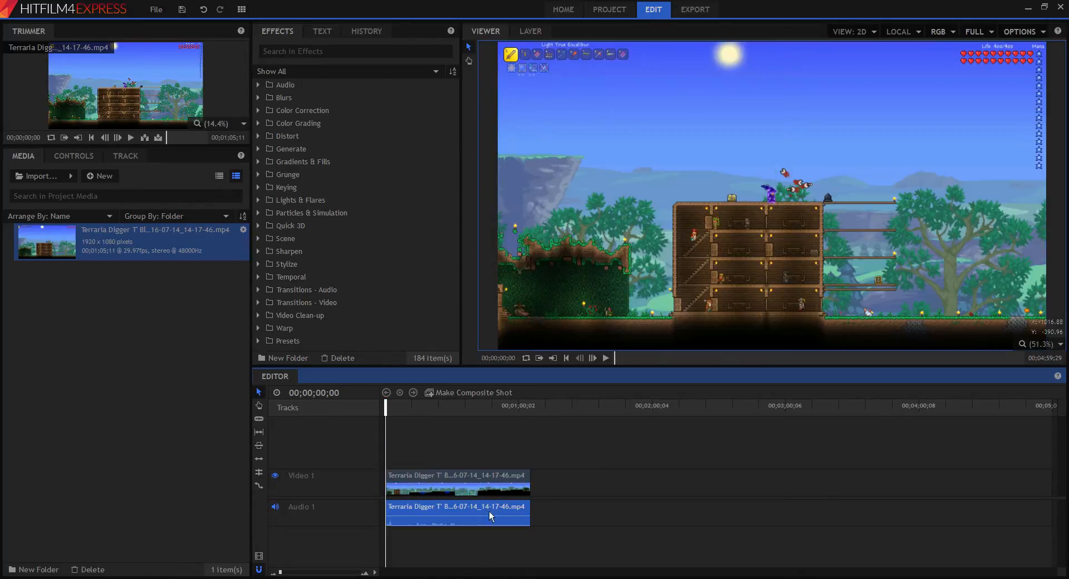
key(Delete)
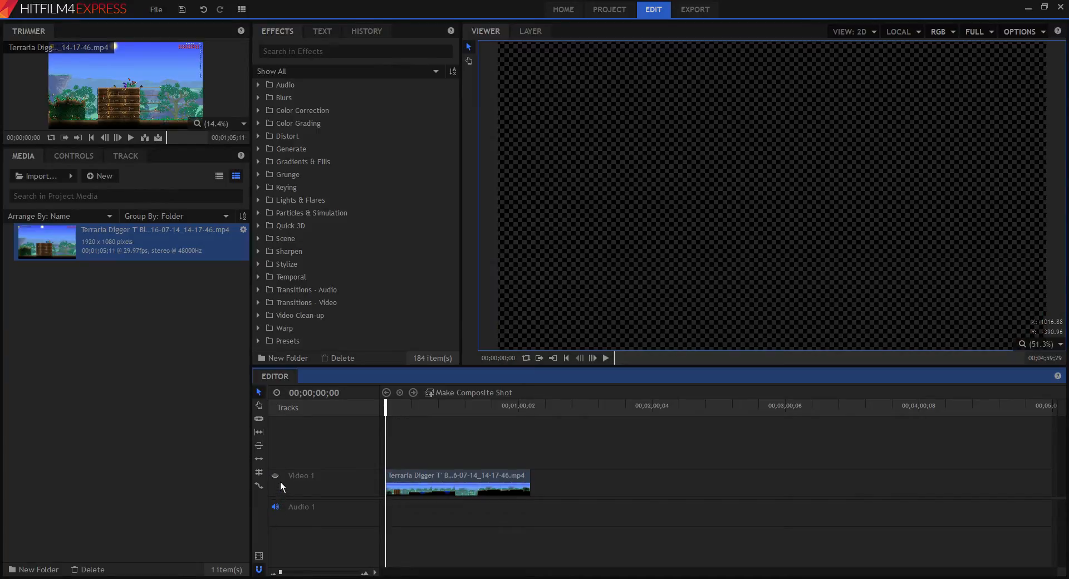
Play the clip to inspect the small dark blue creature's movement, and split the clip at 00;00;03;02
click(473, 480)
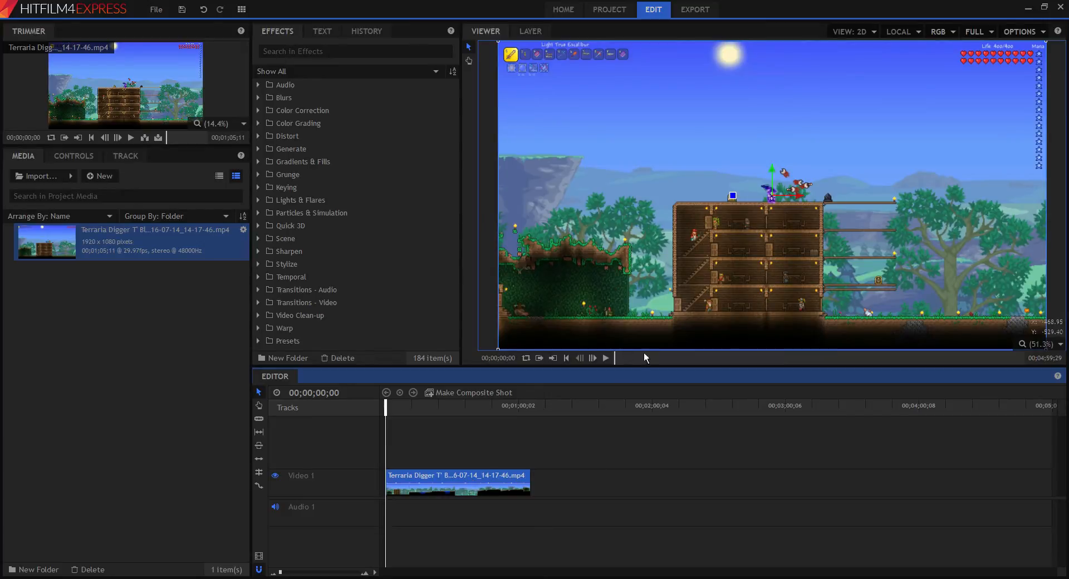
click(610, 359)
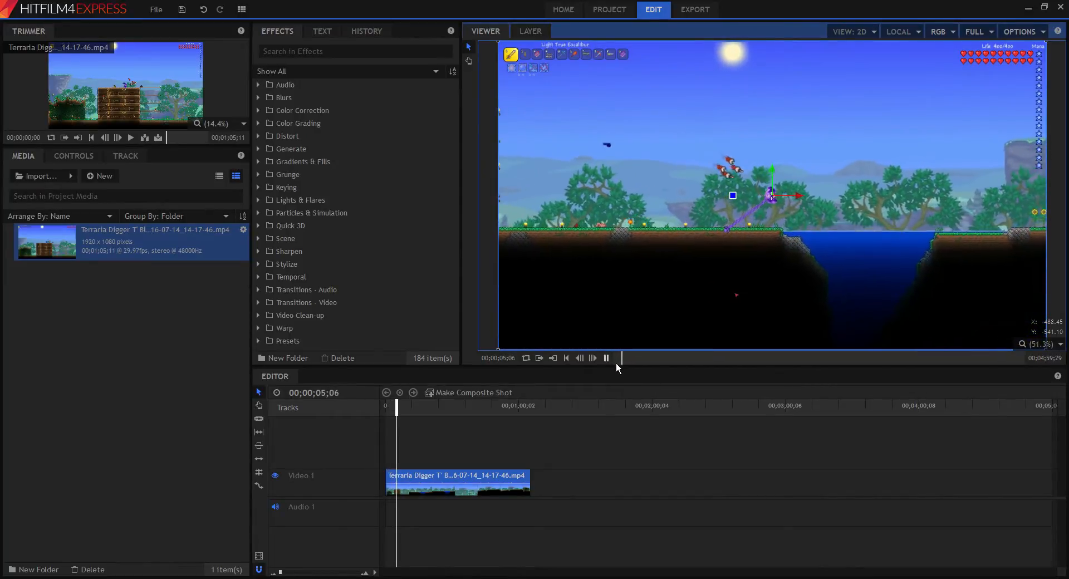
click(606, 358)
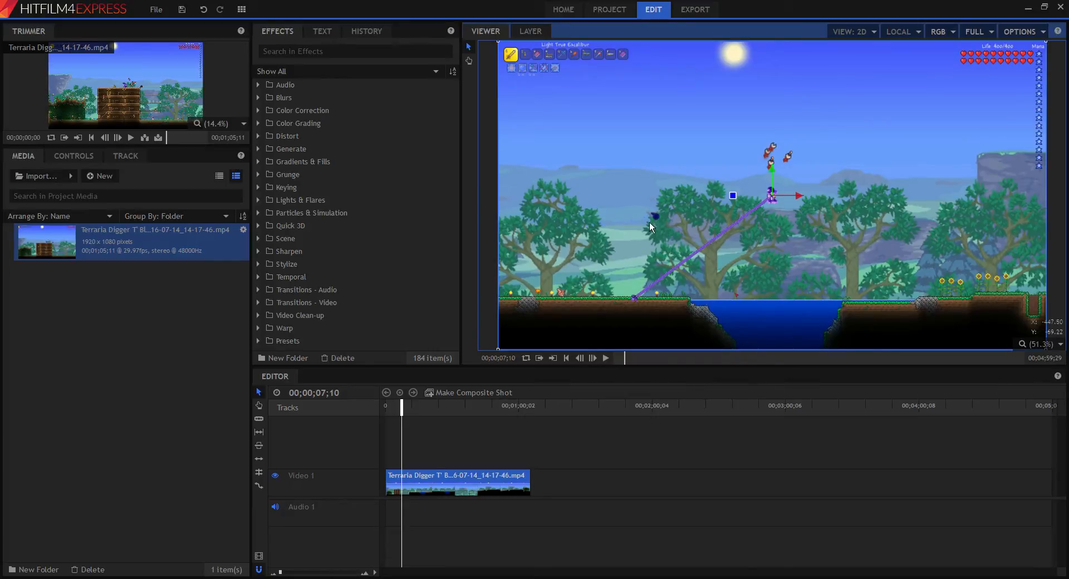
drag(626, 356, 611, 354)
click(610, 360)
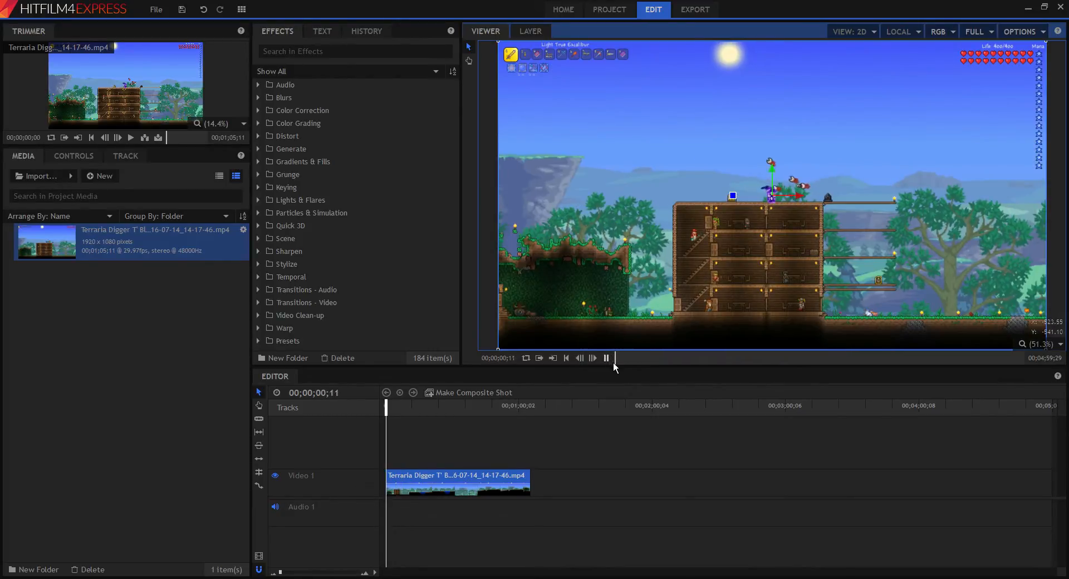
click(613, 362)
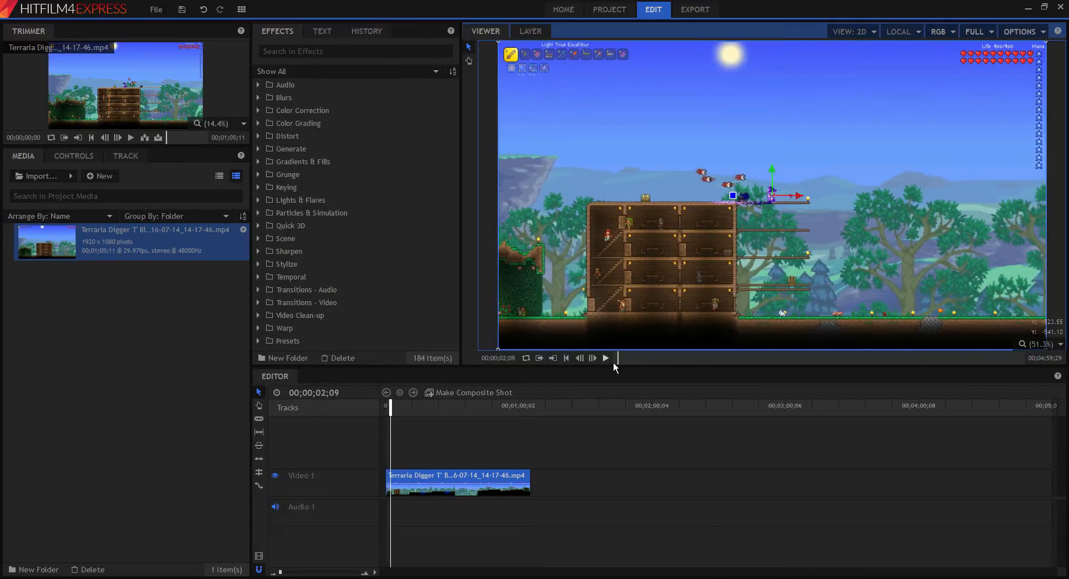
click(616, 359)
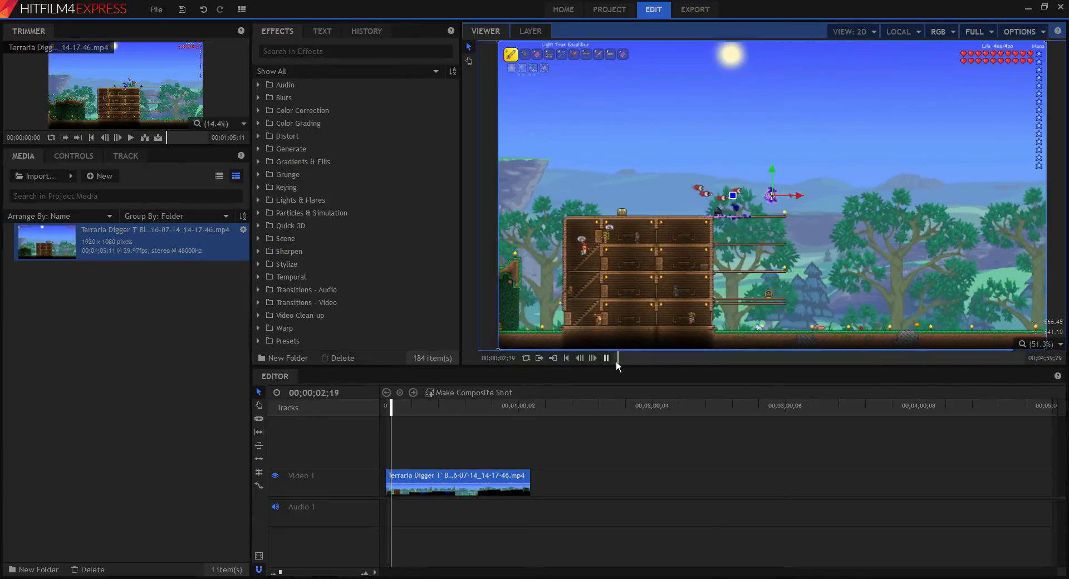
scroll(696, 228, up, 5)
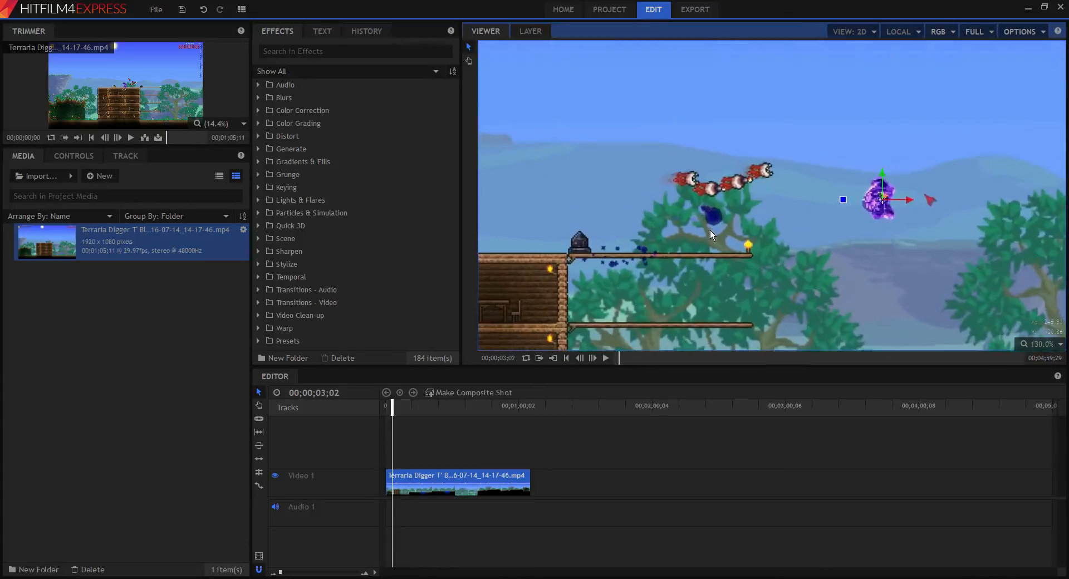
scroll(715, 220, up, 4)
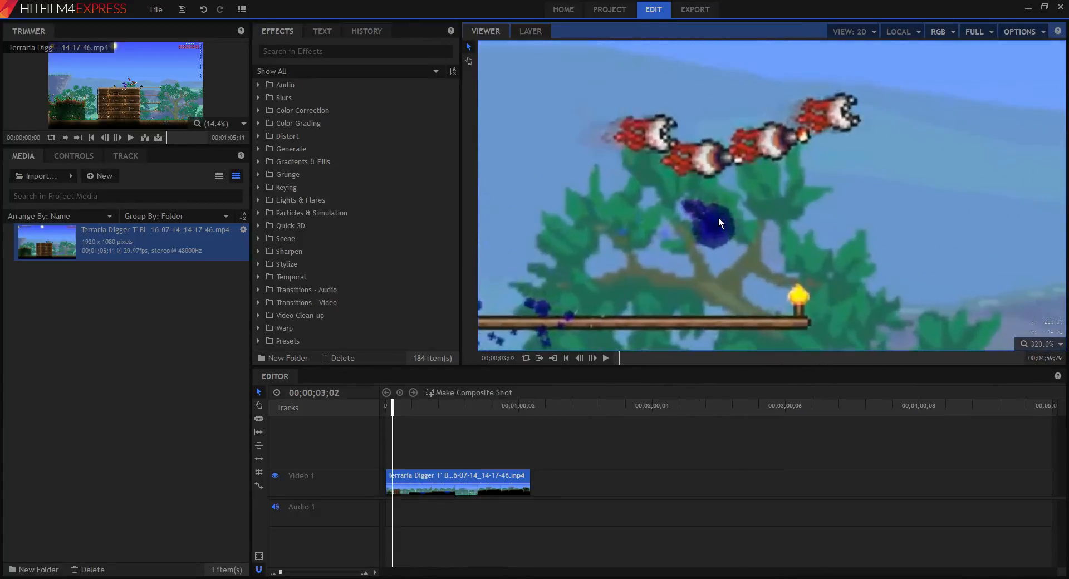
scroll(708, 238, down, 2)
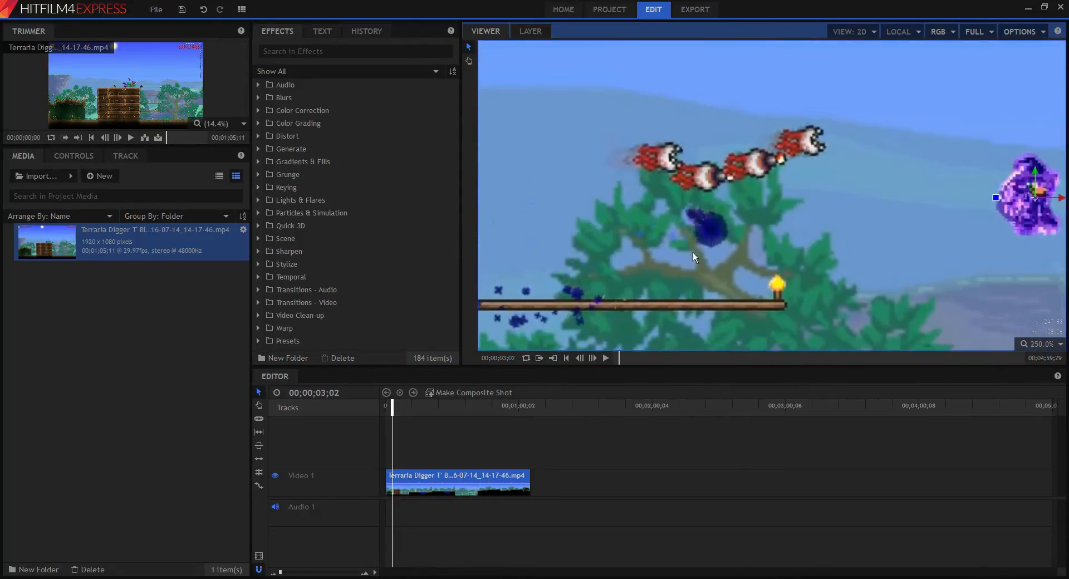
click(462, 475)
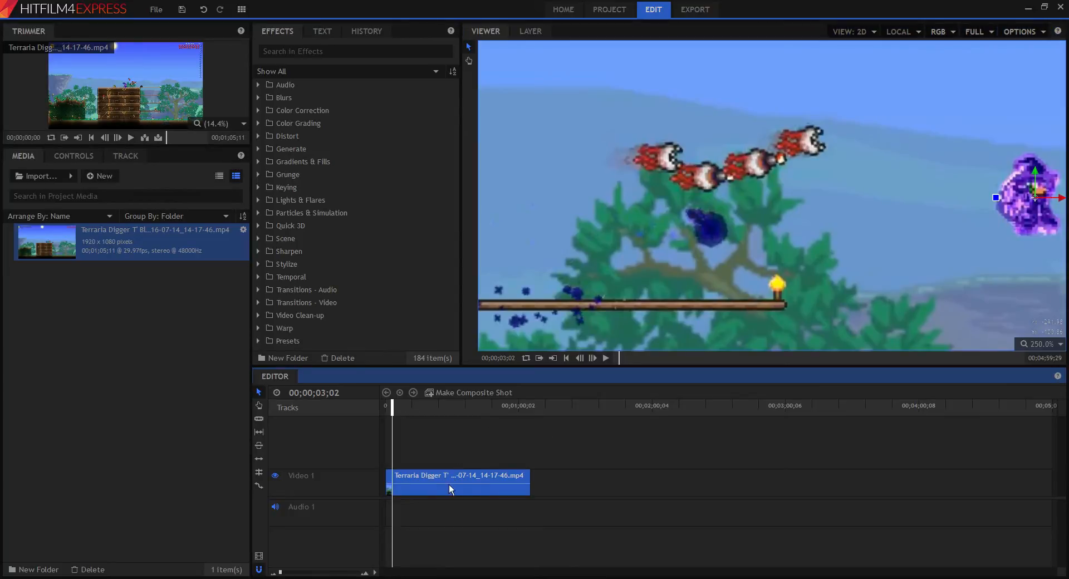
Split the clip again at 00;00;07;25 and turn the section between the two cuts into a composite shot
drag(401, 417, 411, 417)
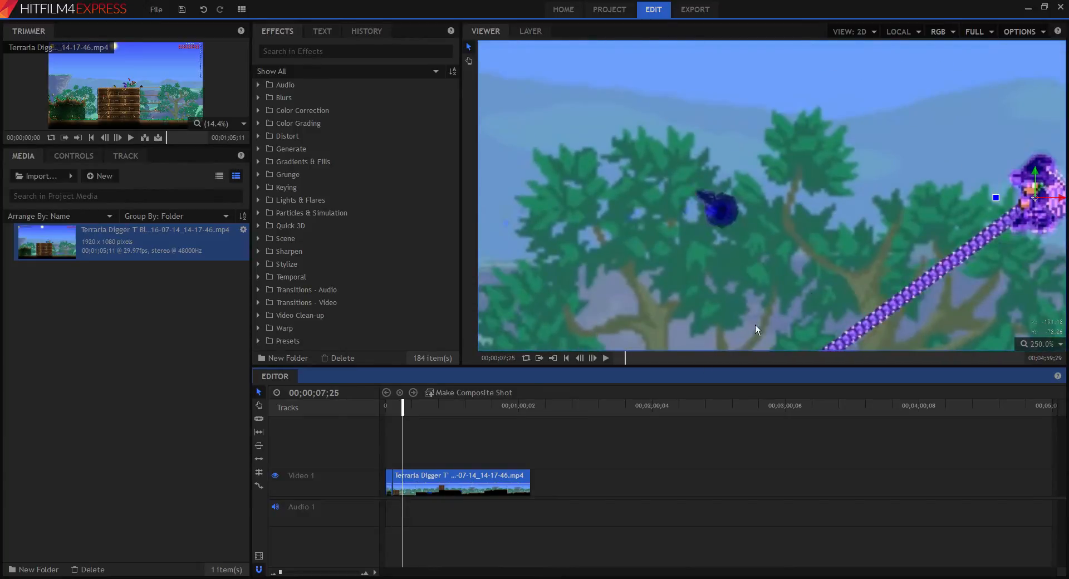
click(427, 482)
key(ctrl+shift+d)
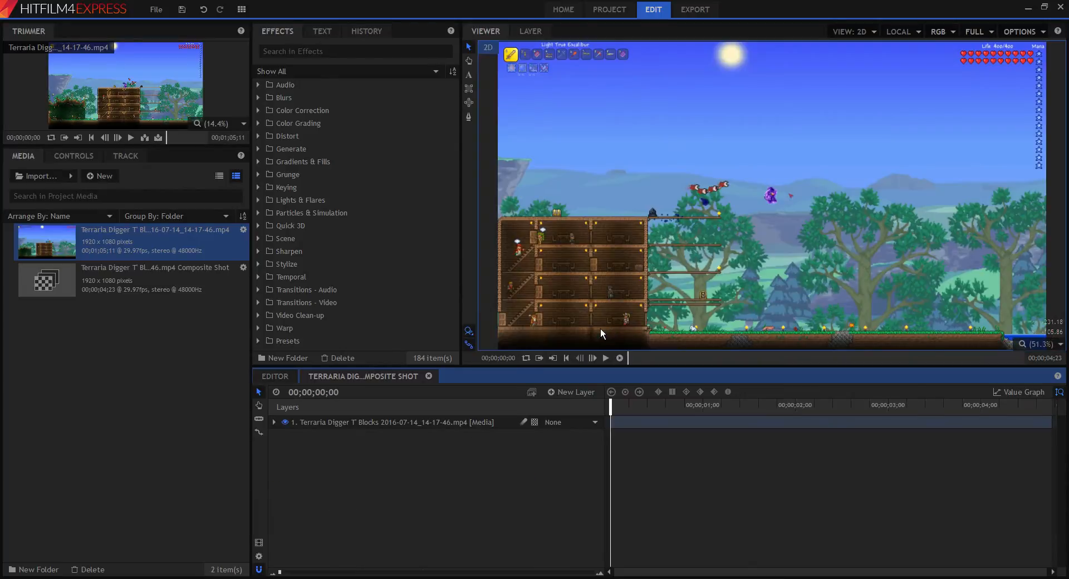
Add a tracker to the gameplay video layer in the composite shot
click(280, 426)
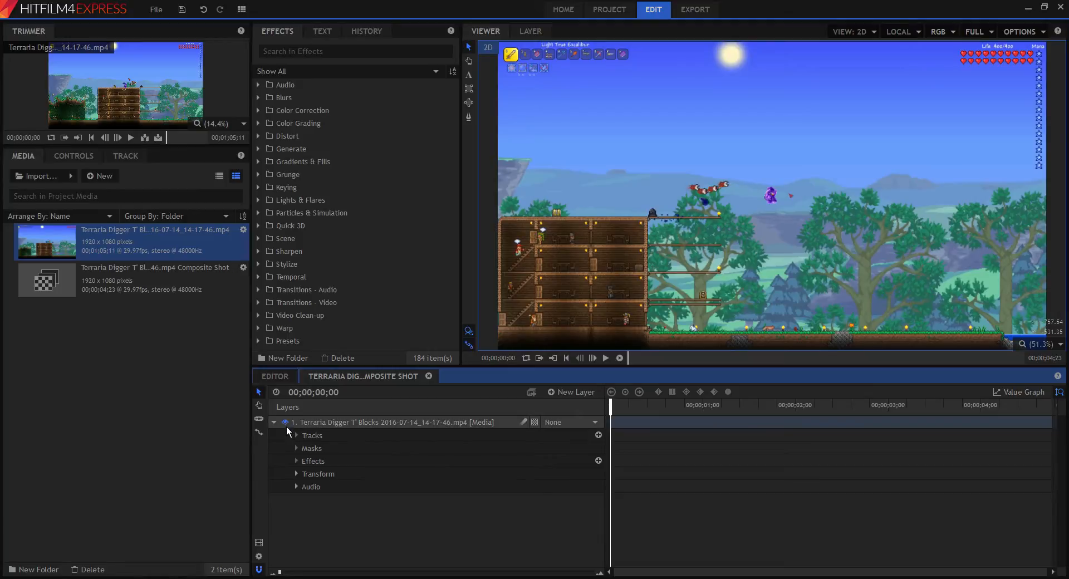
click(599, 435)
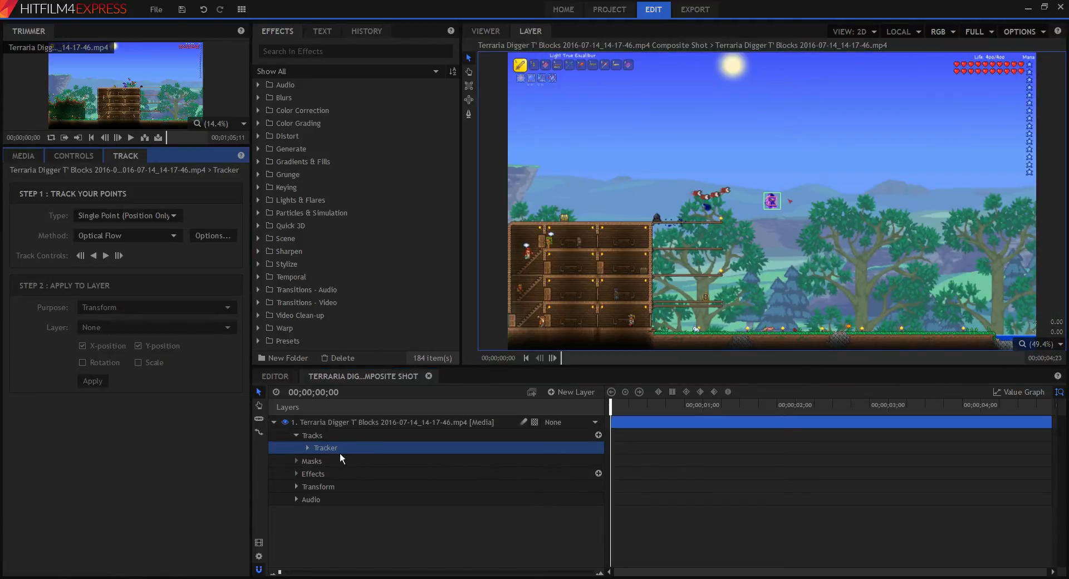
scroll(784, 167, up, 5)
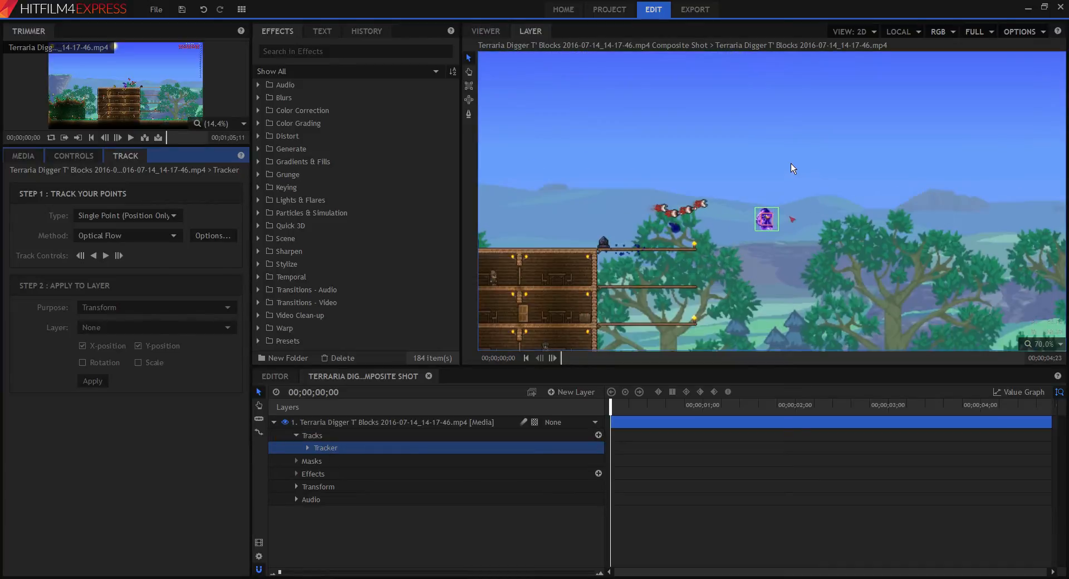
click(764, 255)
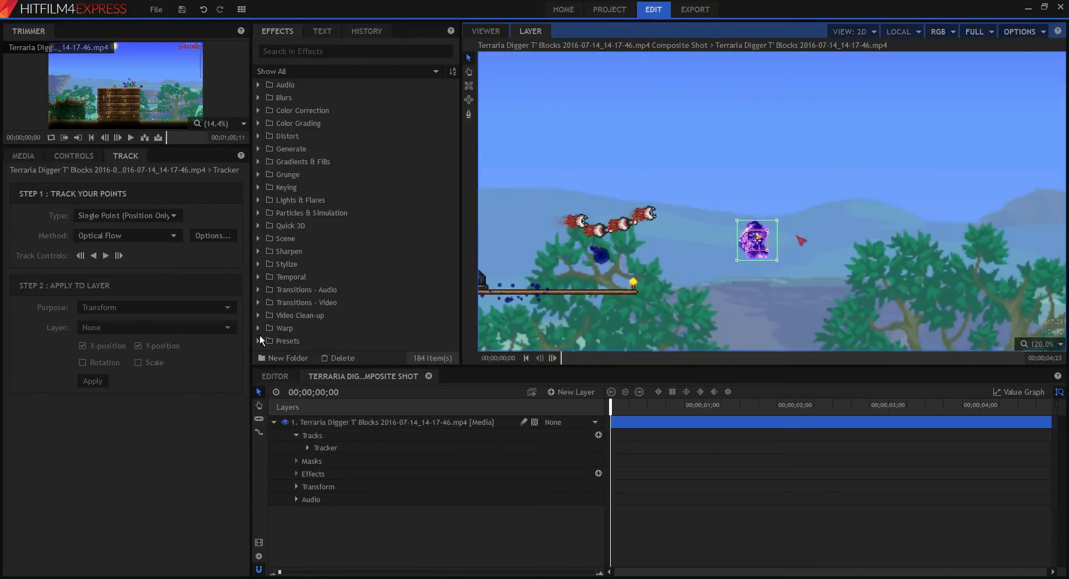
Keep the Optical Flow tracking method, move the tracking point onto the dark blue creature and enlarge its search area
click(173, 239)
click(168, 241)
click(169, 242)
click(156, 238)
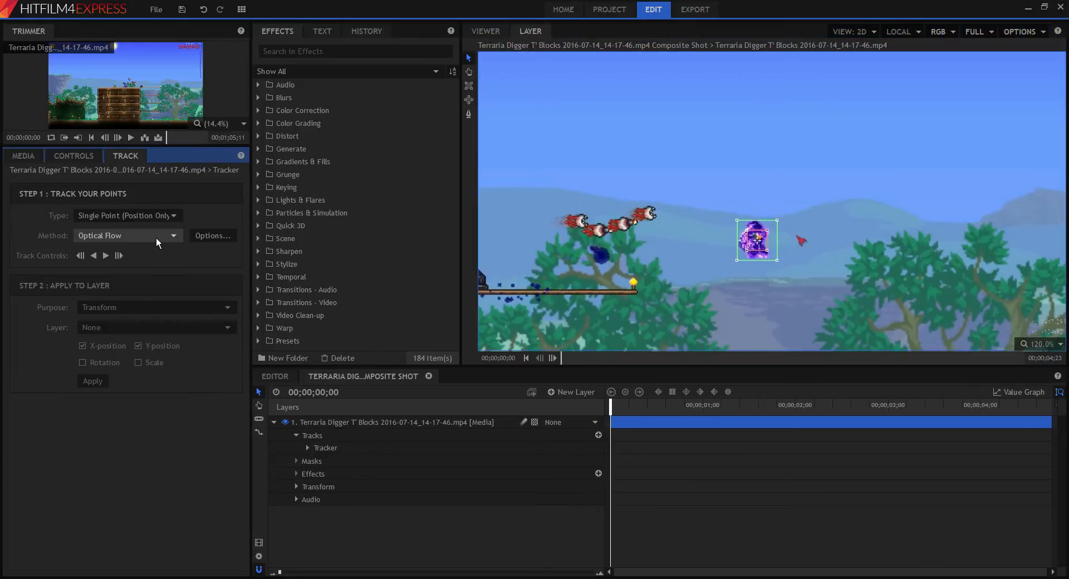
click(157, 238)
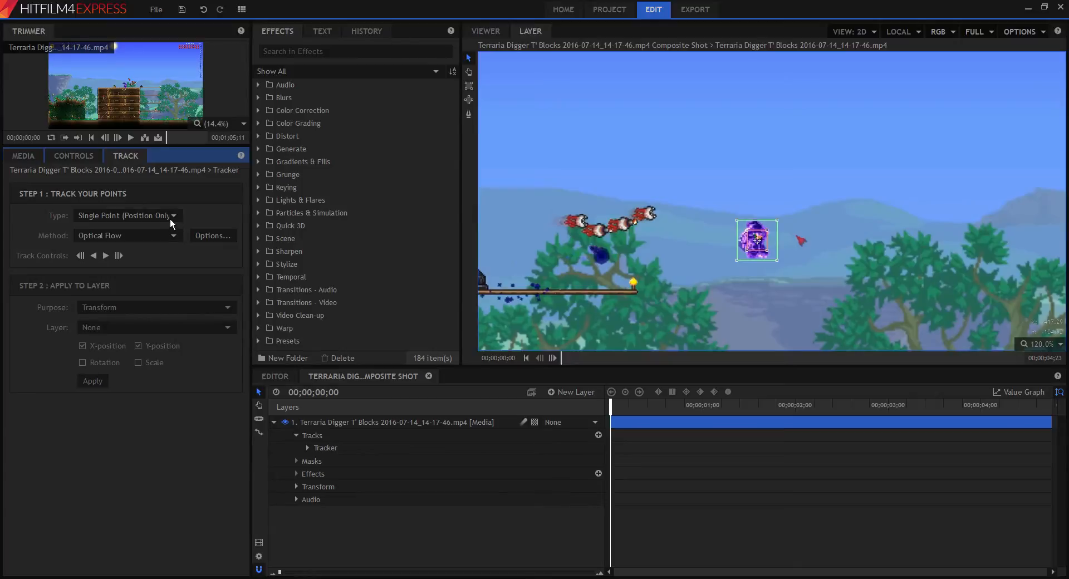
drag(768, 253, 614, 270)
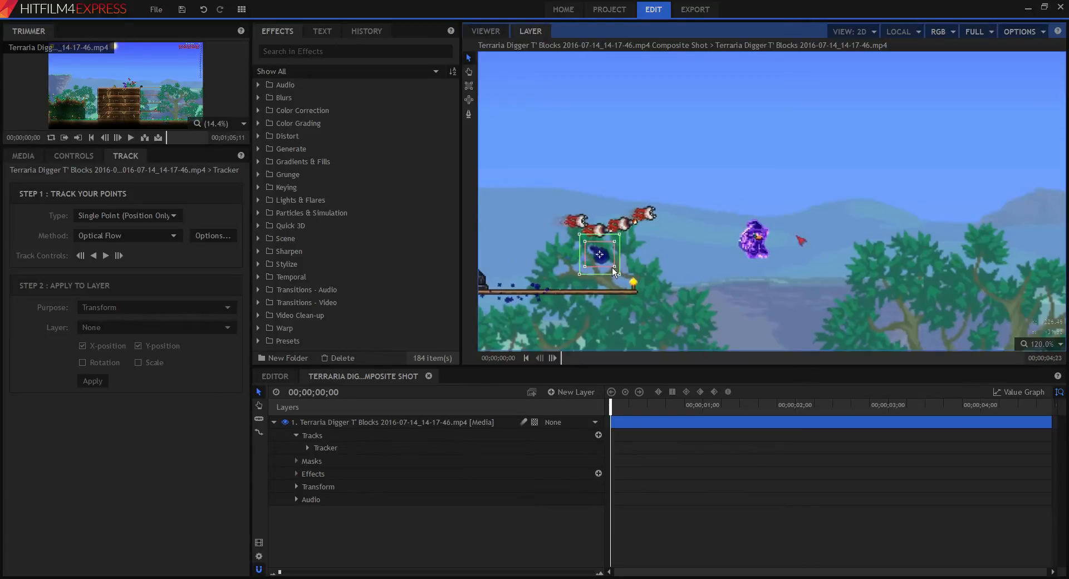
drag(625, 282, 642, 289)
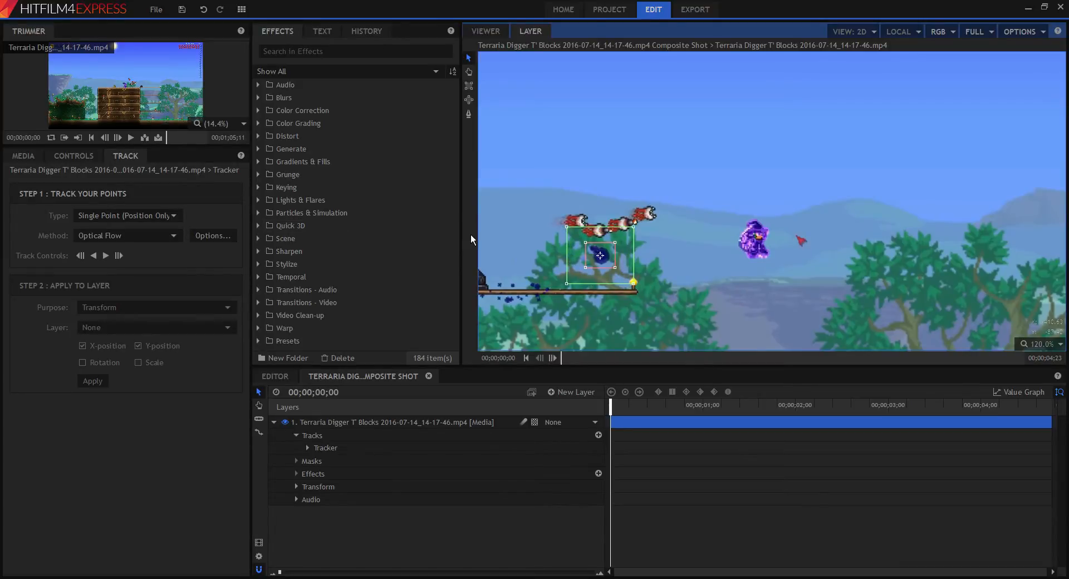
Track the dark blue creature forward from the start to 00;00;00;17, re-centring the tracking point on it wherever it slips
click(112, 259)
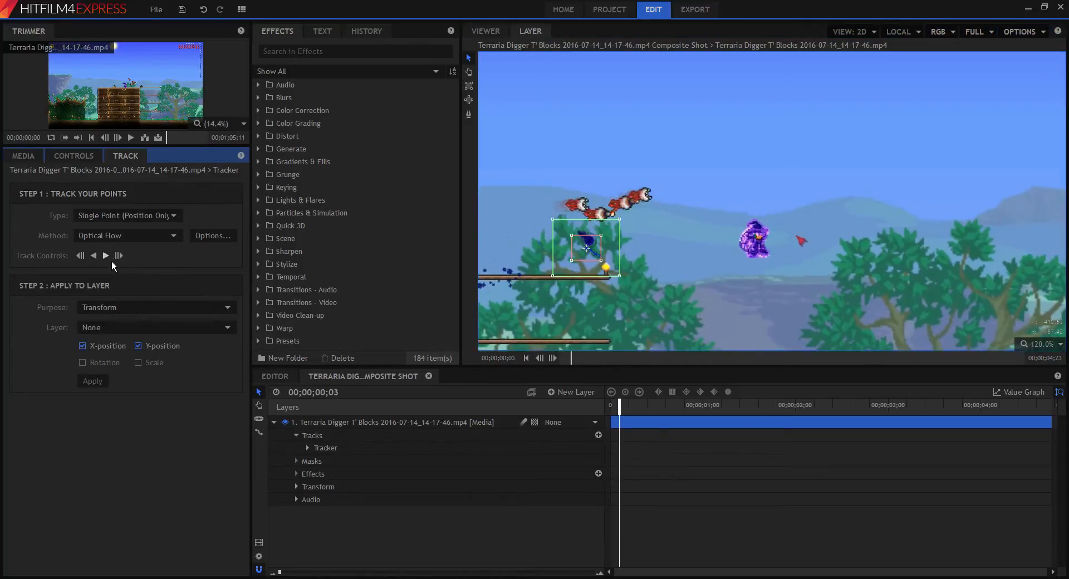
drag(594, 266, 596, 257)
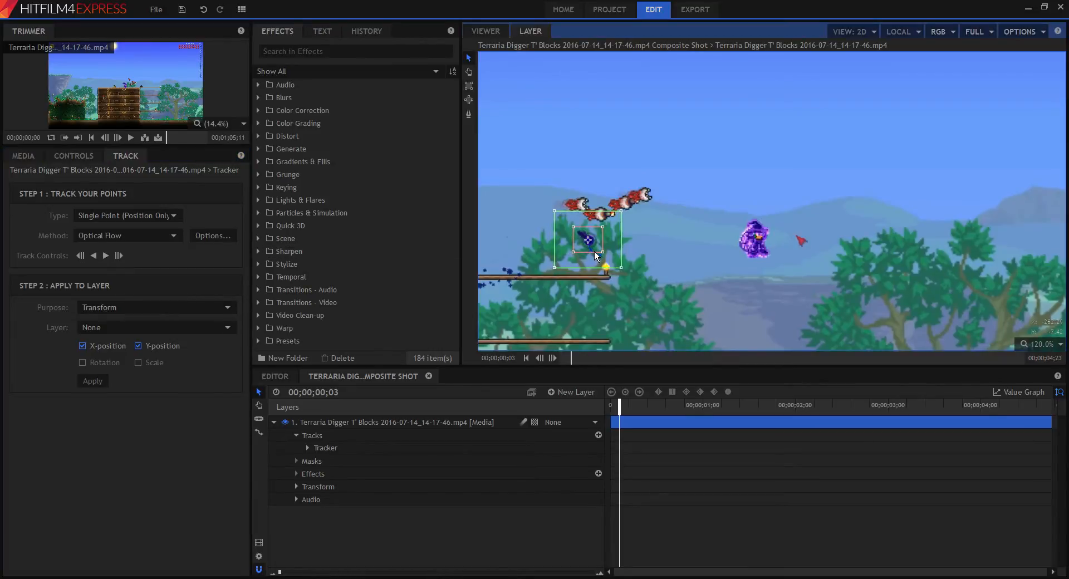
click(109, 259)
drag(588, 251, 587, 245)
click(107, 256)
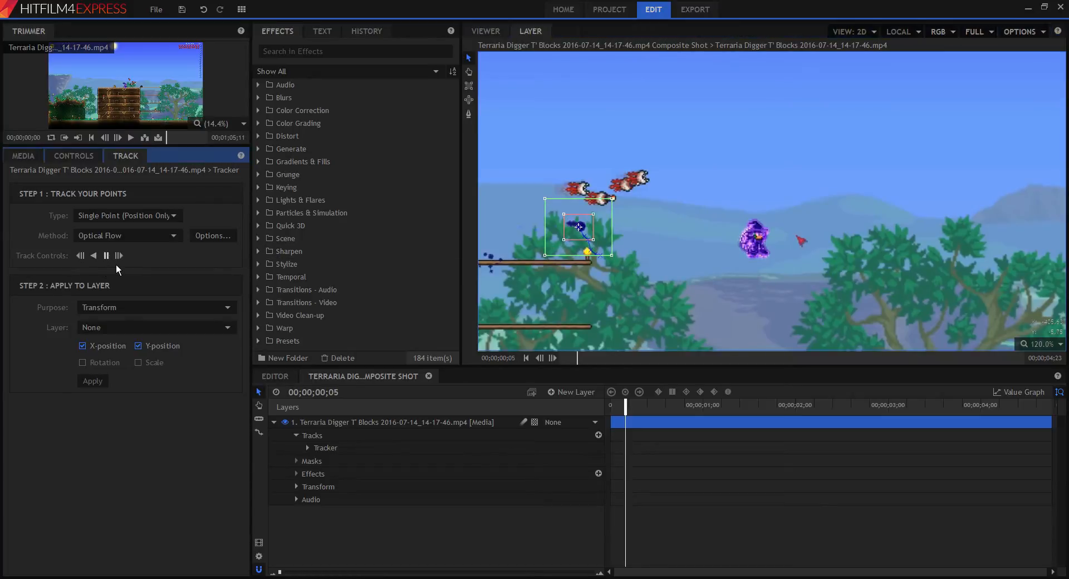
click(114, 261)
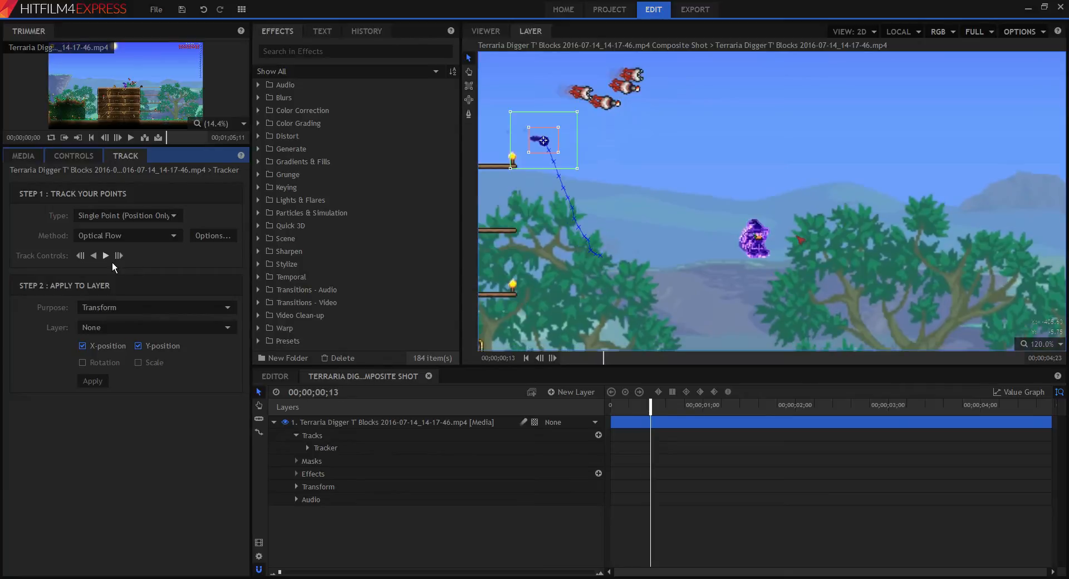
click(112, 262)
scroll(803, 213, down, 3)
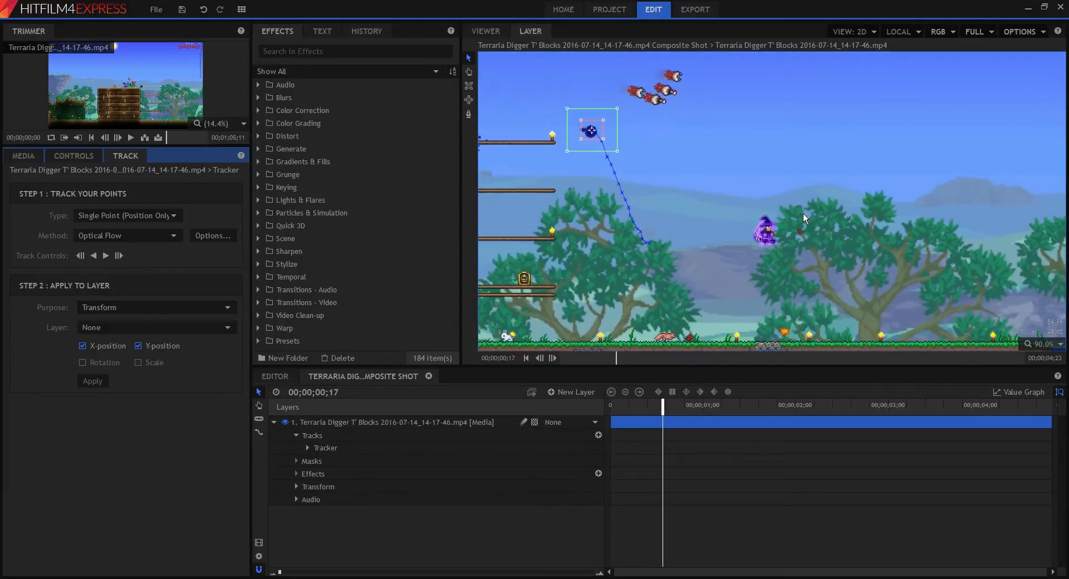
Continue tracking the creature to the last frame at 00;00;04;22, correcting the tracking point at 00;00;01;09
click(111, 260)
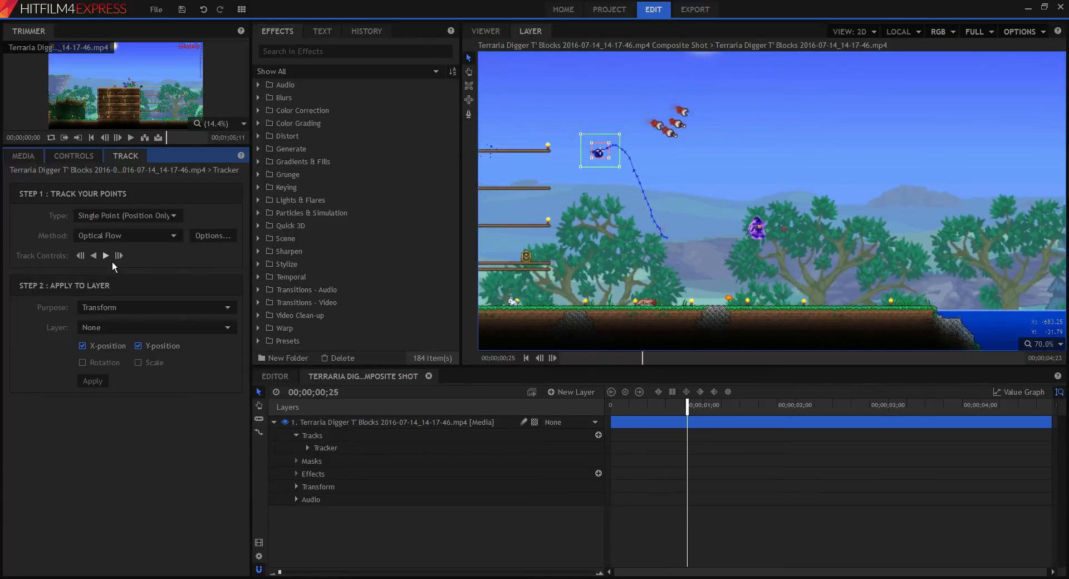
click(111, 261)
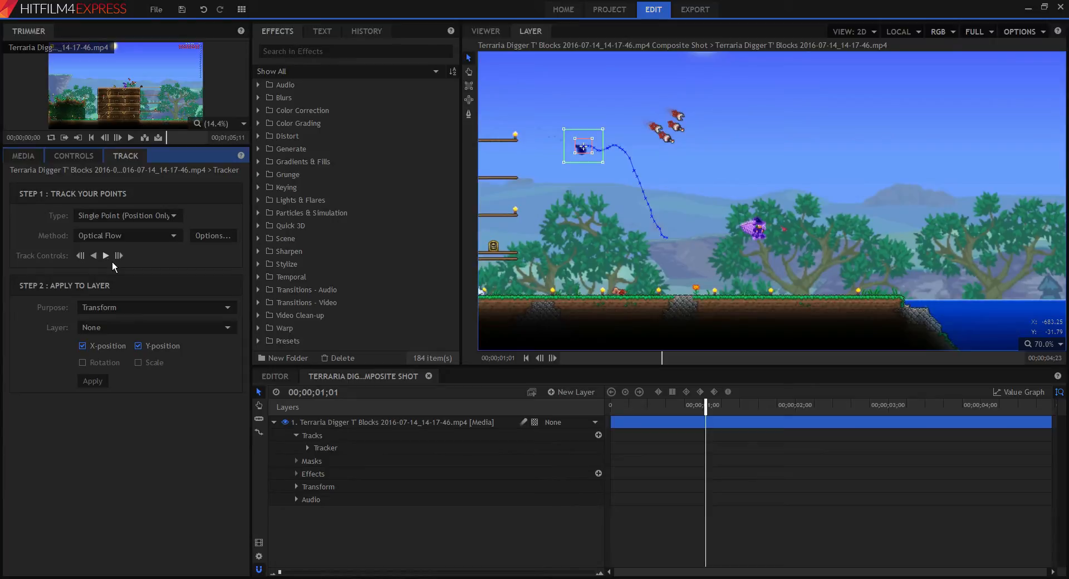
click(112, 260)
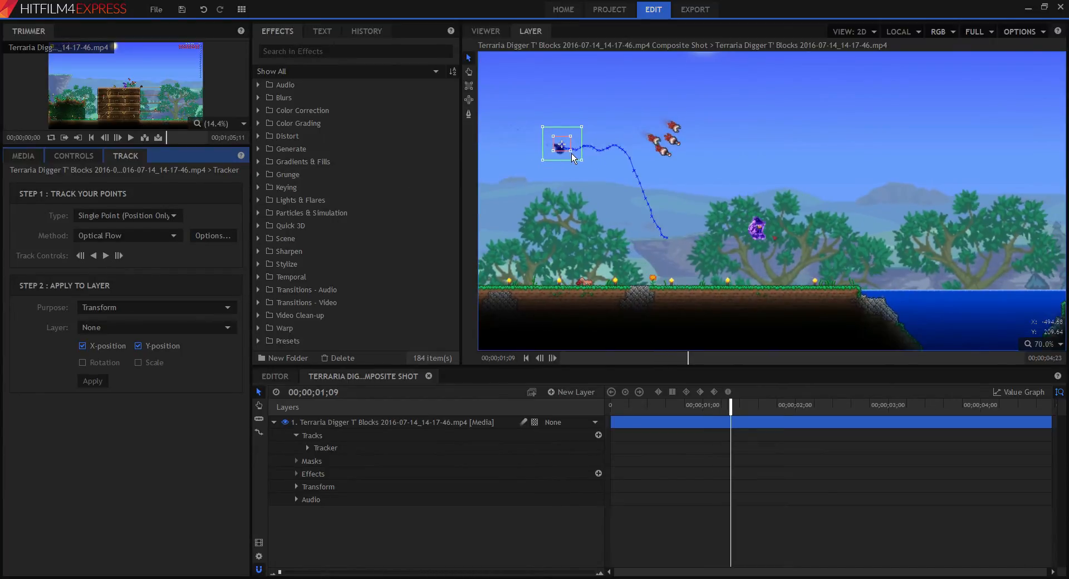
drag(571, 153, 568, 157)
click(113, 262)
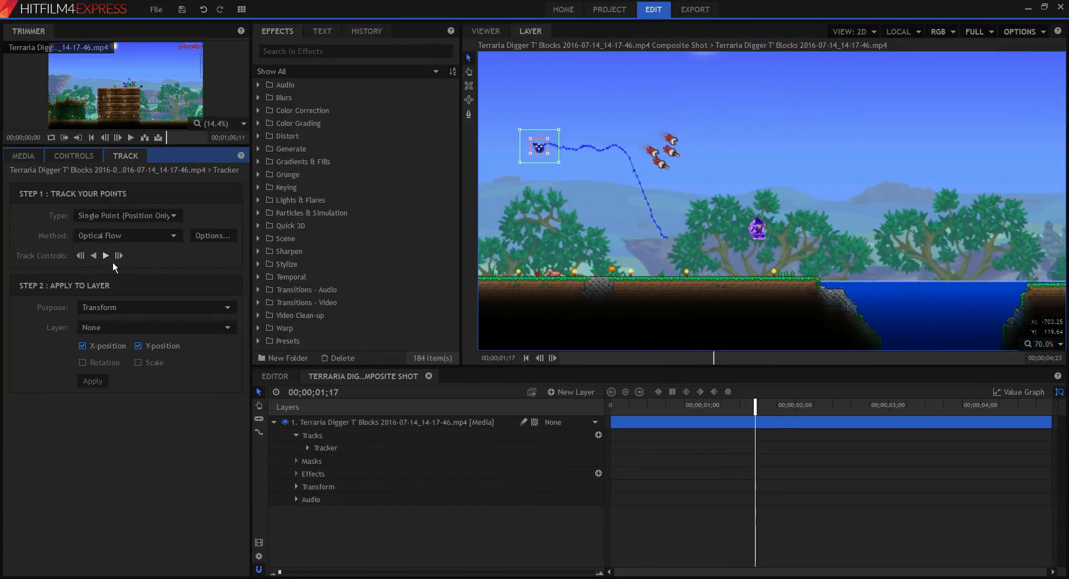
click(109, 261)
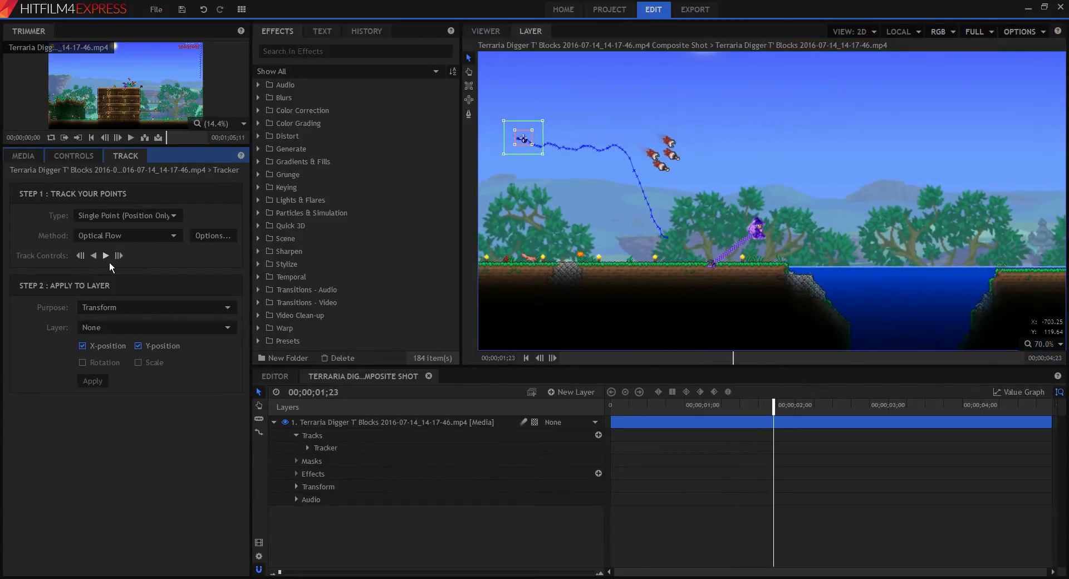
click(107, 256)
click(109, 261)
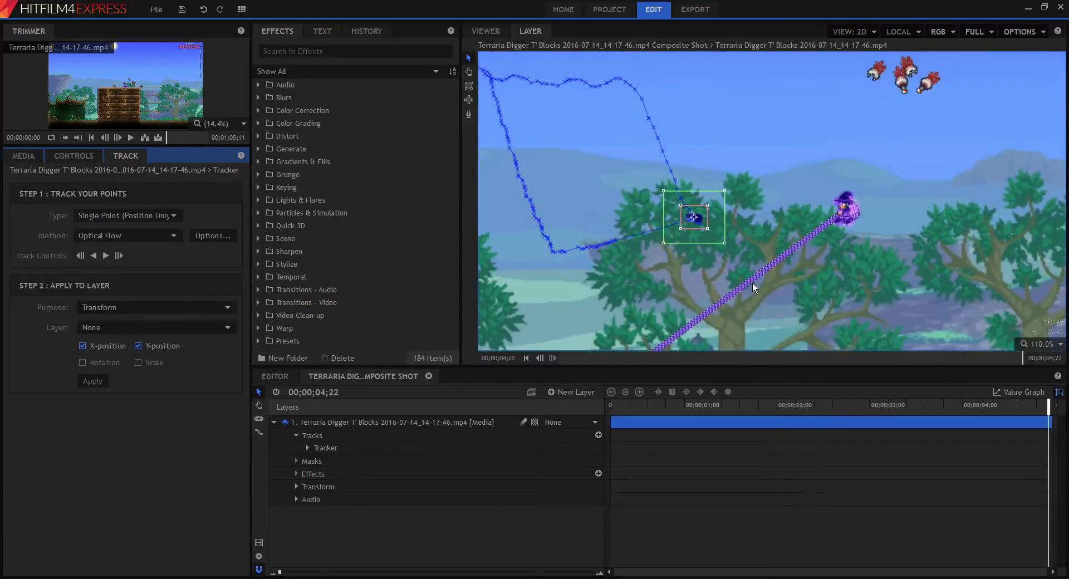
Collapse the gameplay video layer and add a new point layer to the composite shot
scroll(763, 269, down, 2)
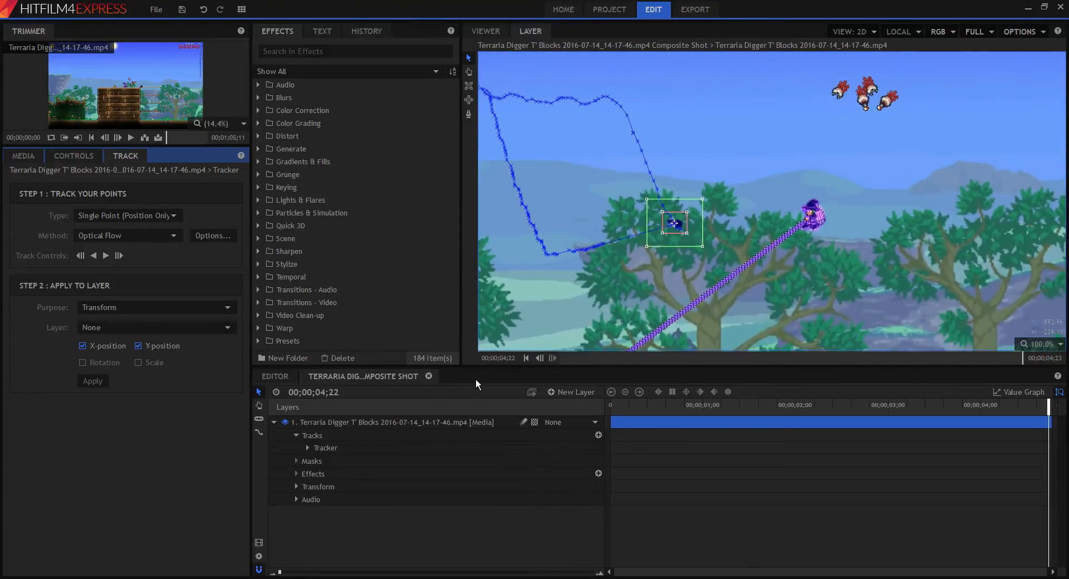
click(279, 425)
click(275, 423)
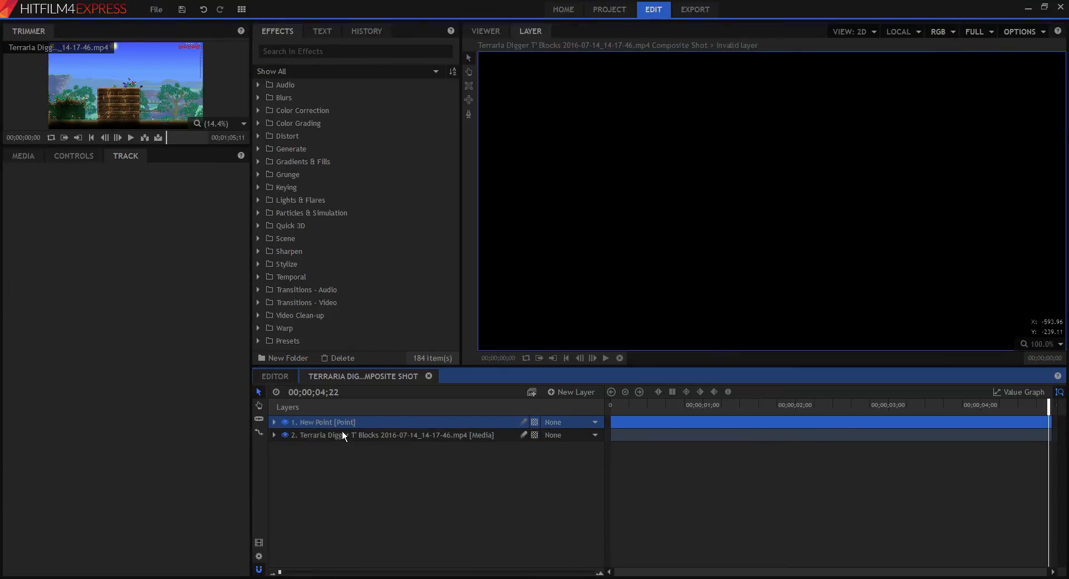
Apply the gameplay layer's tracker to the New Point layer as a transform, using both X-position and Y-position
click(347, 435)
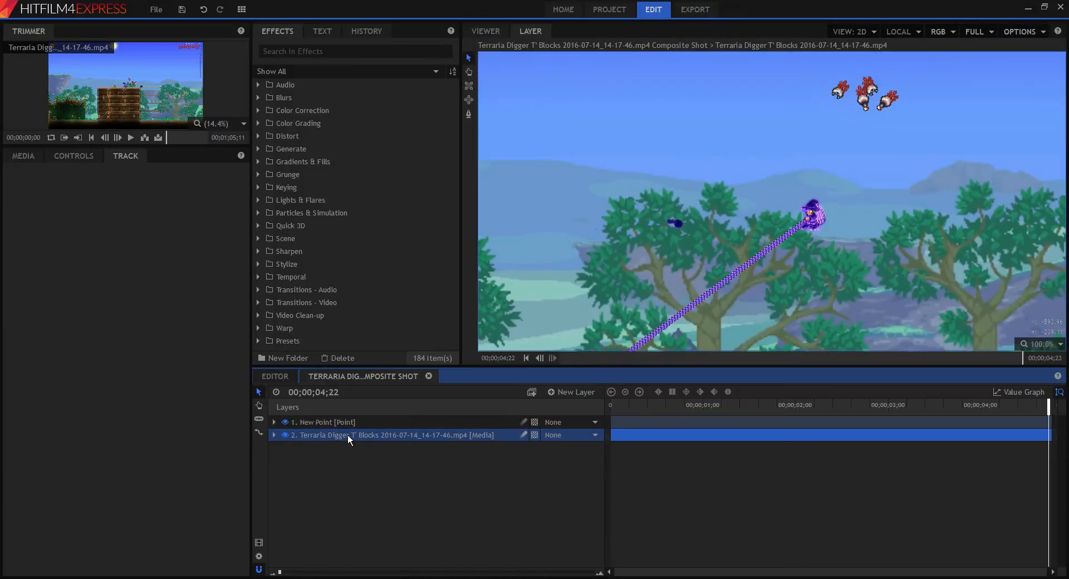
scroll(738, 204, down, 3)
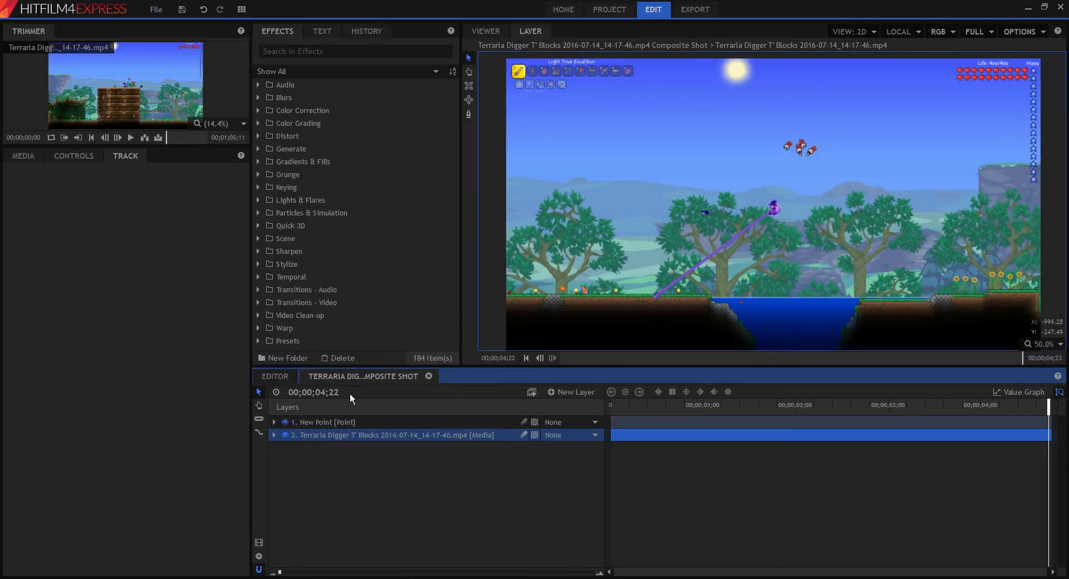
click(274, 437)
click(408, 458)
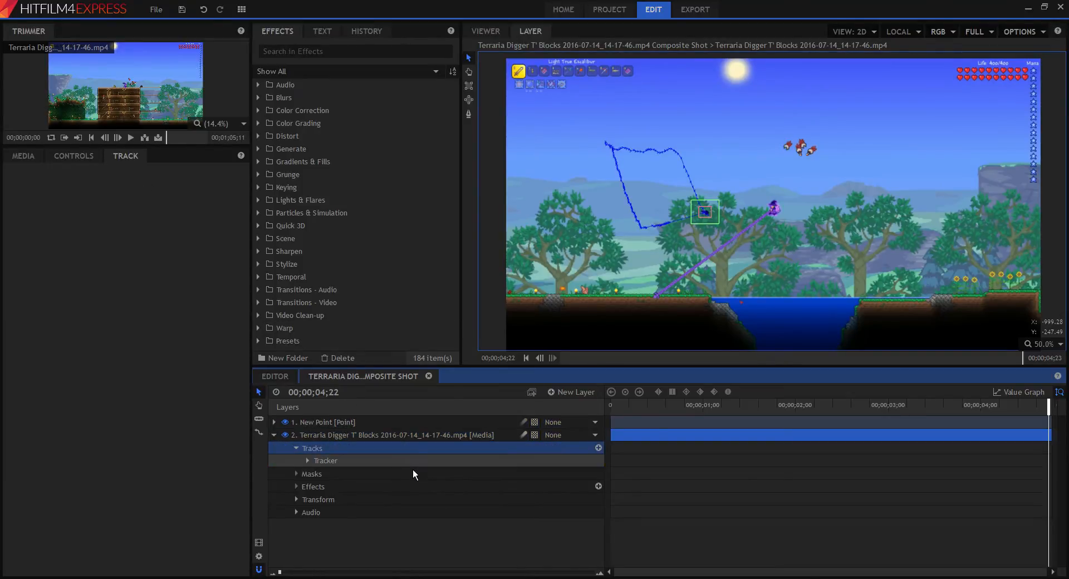
click(149, 329)
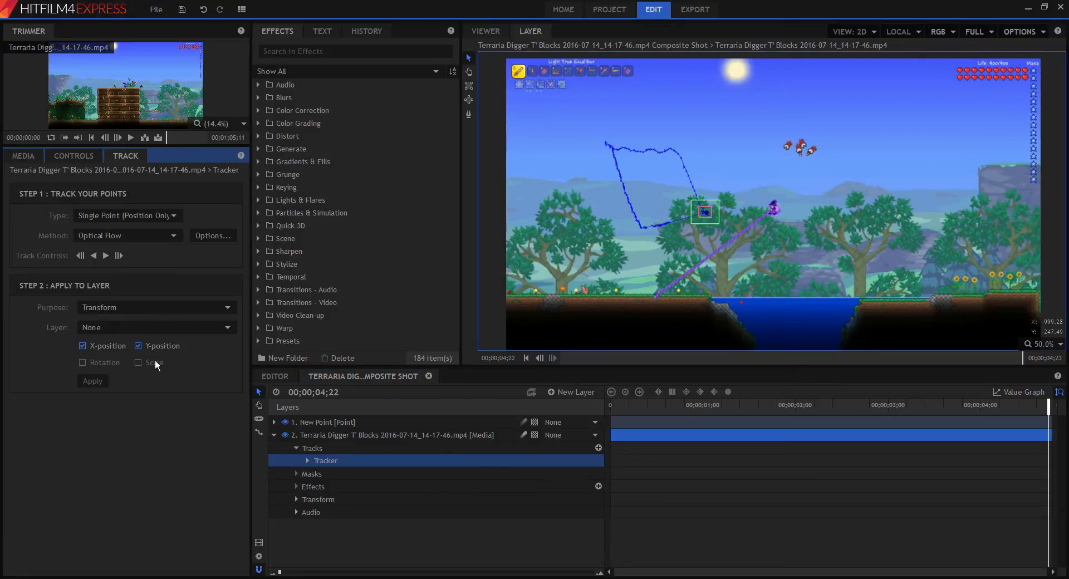
click(154, 358)
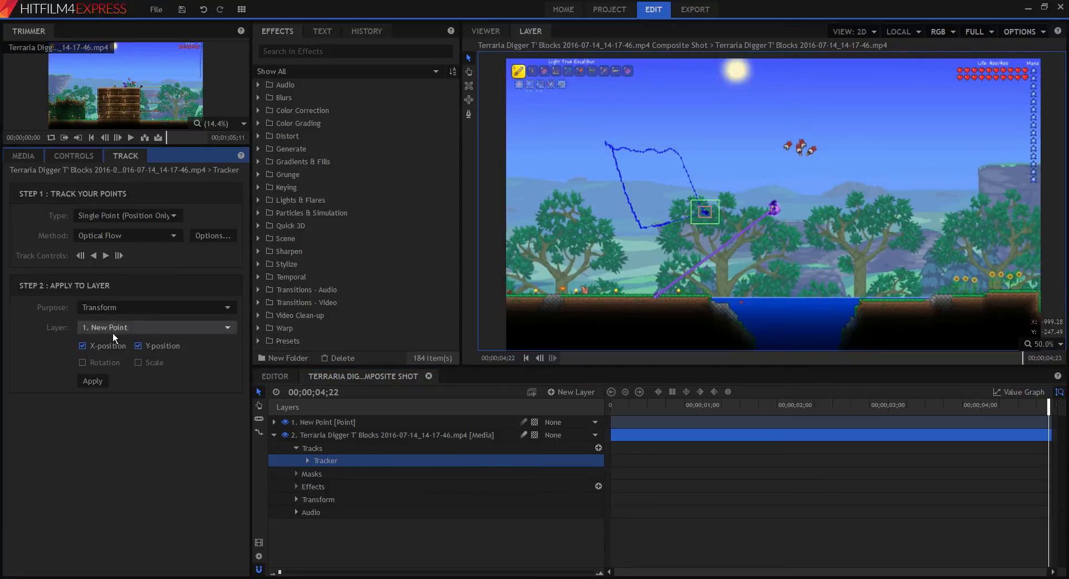
click(92, 382)
Collapse the properties of the gameplay video layer
click(461, 425)
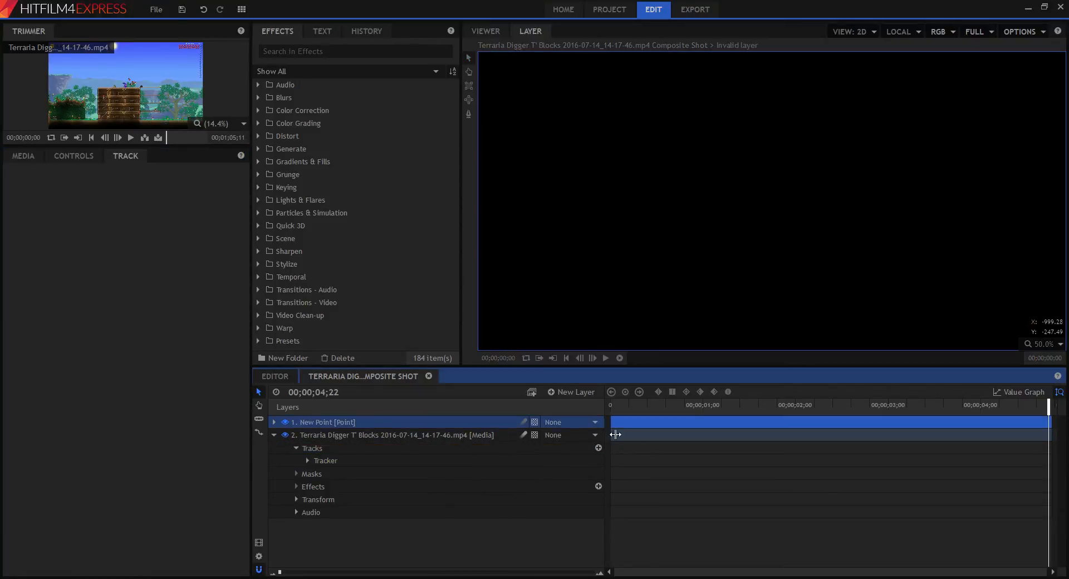
click(390, 439)
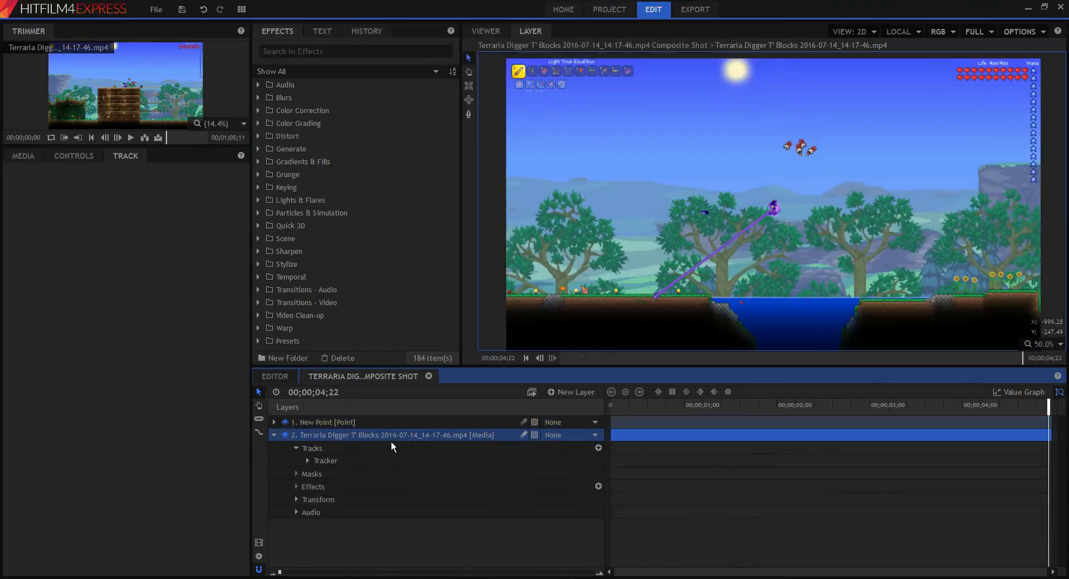
click(275, 436)
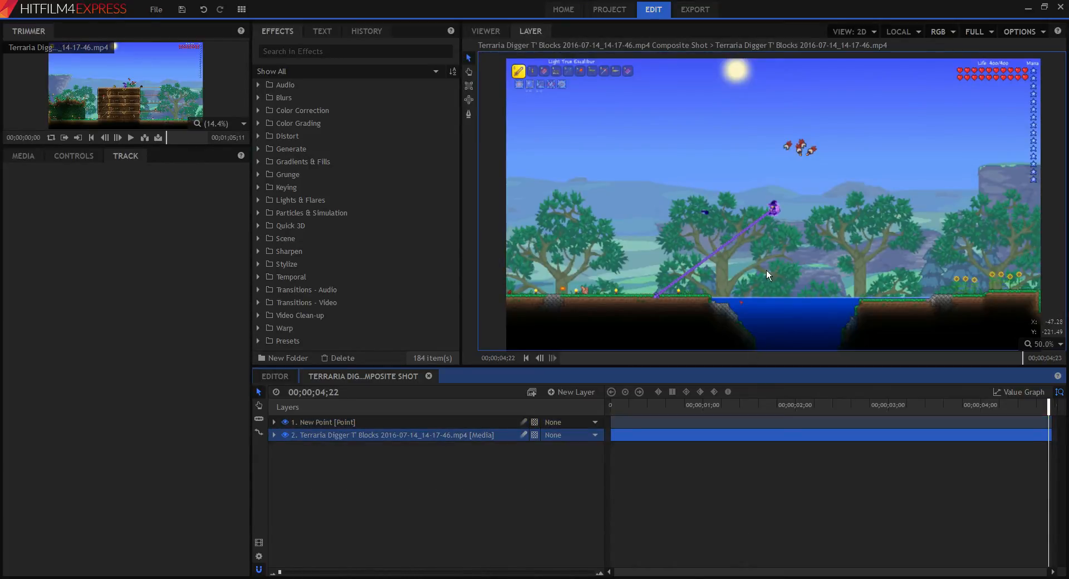
Add the Doge.png image to the composite shot as a layer directly above the New Point layer
click(327, 428)
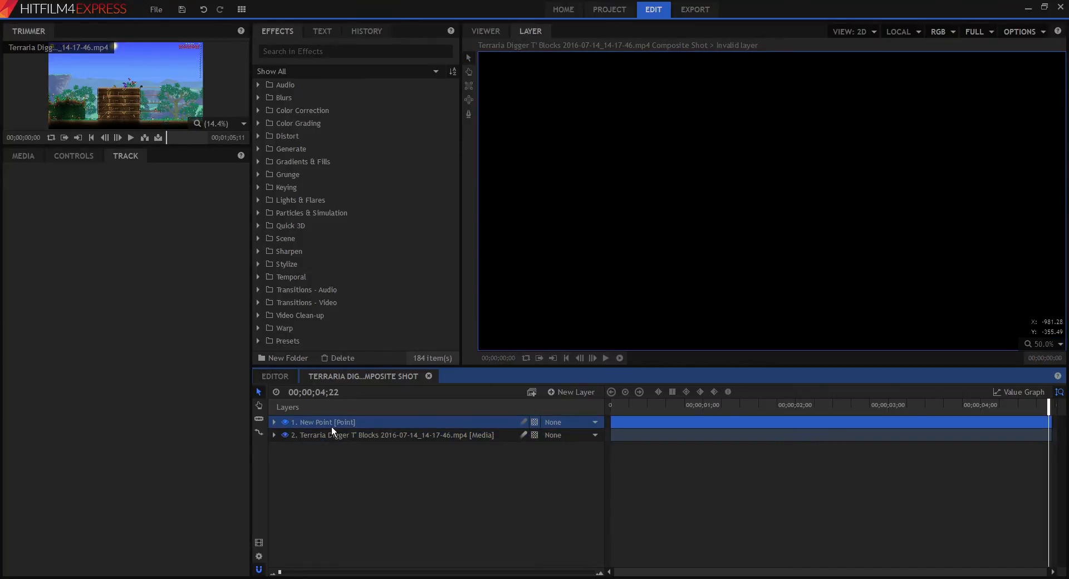
mouse_move(450, 423)
mouse_down()
mouse_move(443, 436)
mouse_move(443, 422)
mouse_up()
click(499, 34)
click(536, 32)
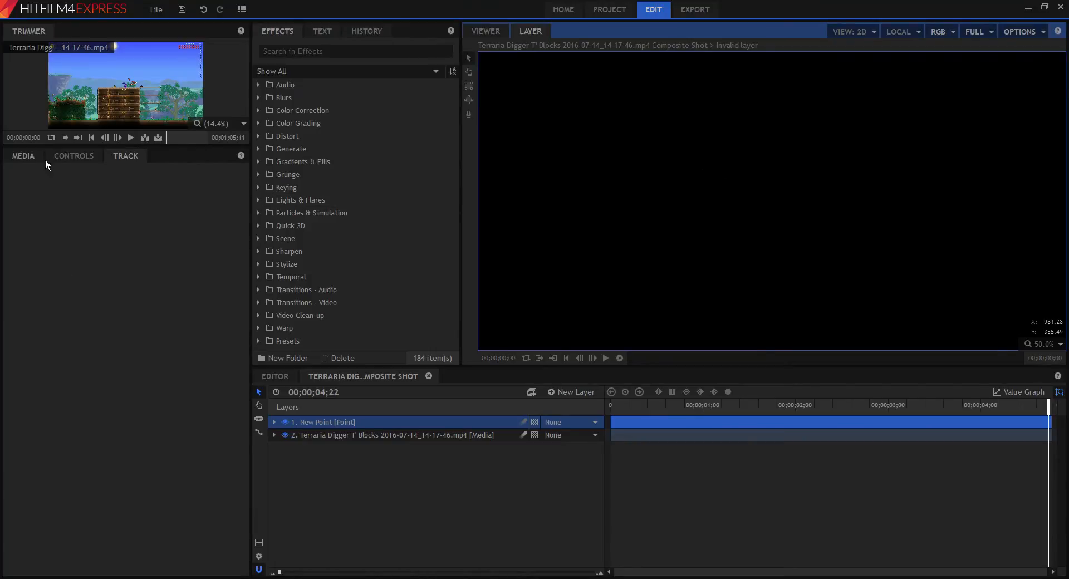
click(23, 157)
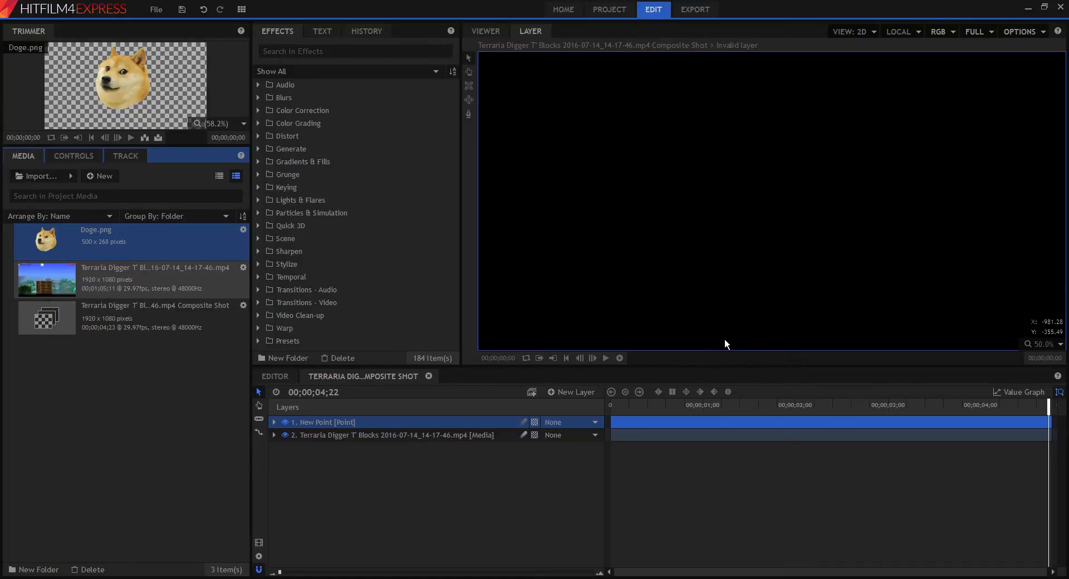
drag(136, 240, 320, 421)
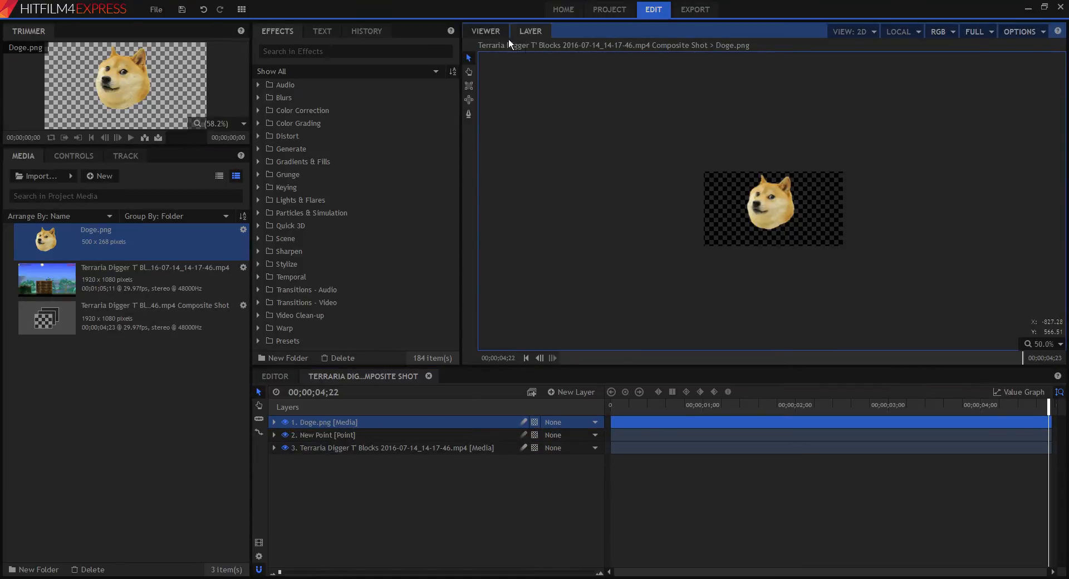
Shrink the Doge image to roughly the creature's size and place it over the creature at 00;00;00;00
click(494, 33)
scroll(783, 203, up, 3)
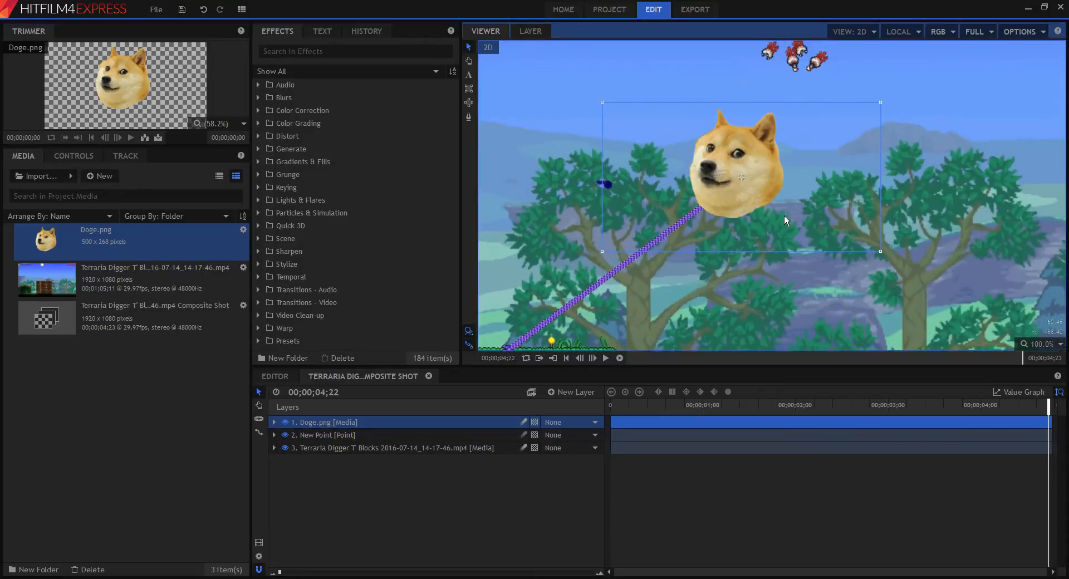
drag(799, 216, 819, 236)
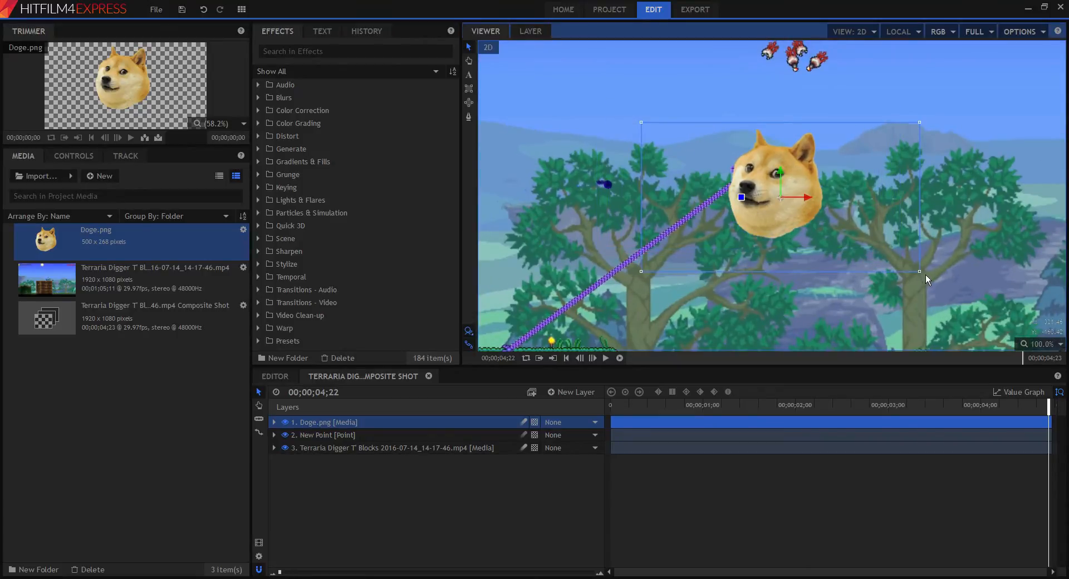
drag(924, 276, 726, 218)
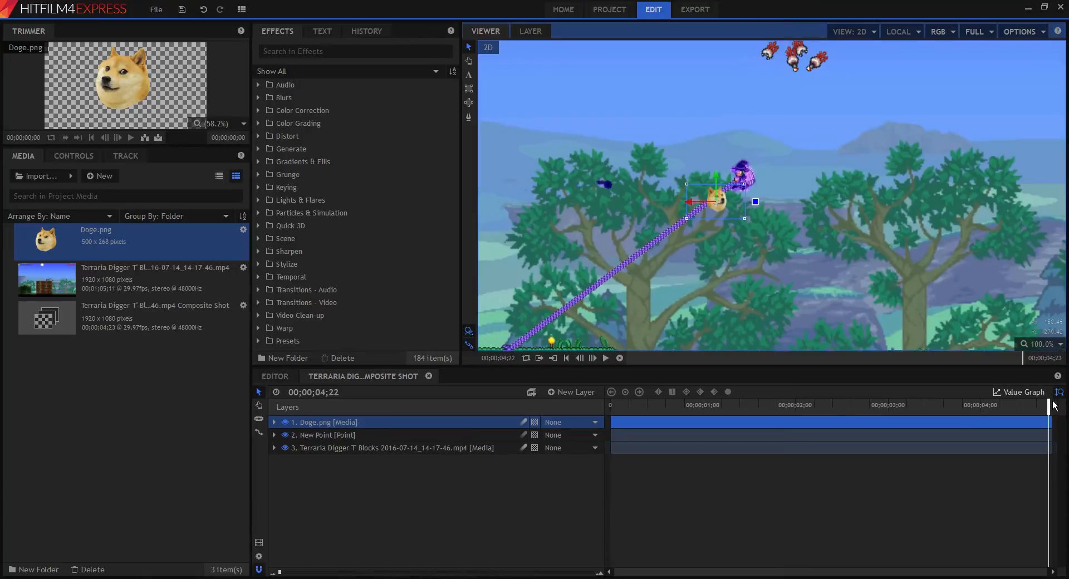
drag(1043, 407, 609, 408)
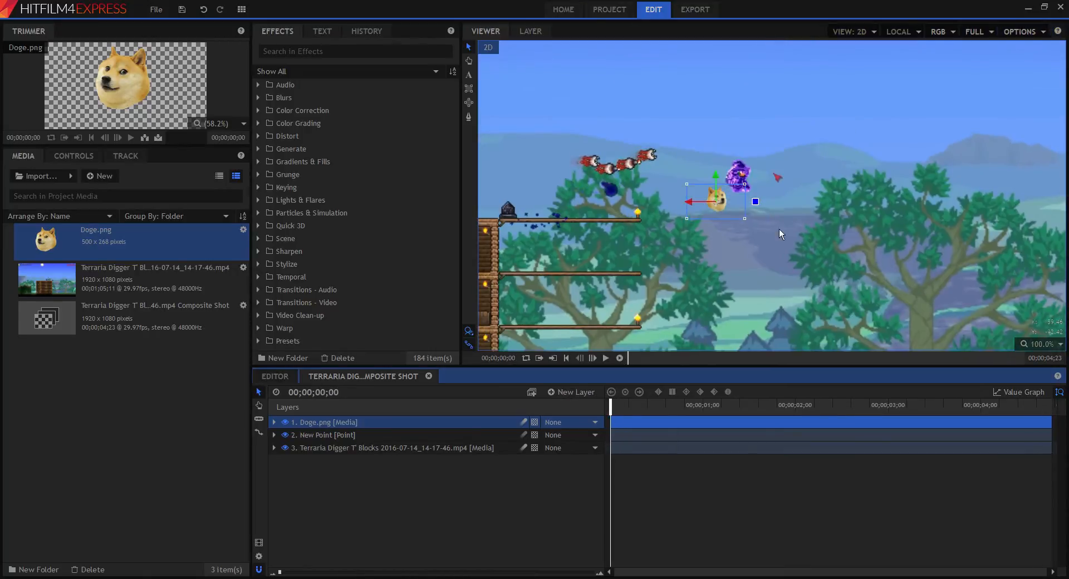
drag(735, 217, 646, 215)
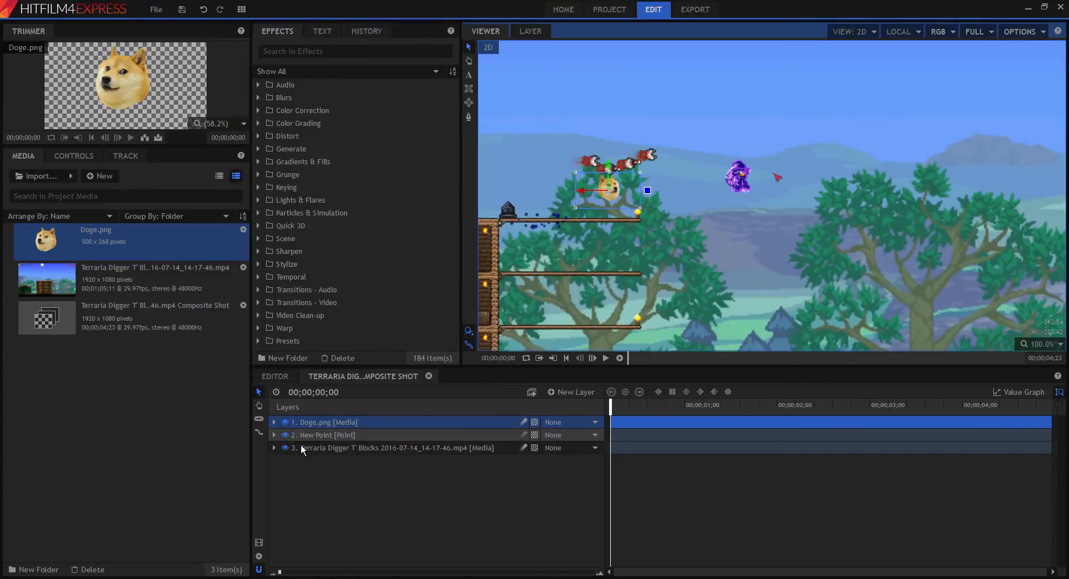
Parent the Doge.png layer to the New Point layer and enlarge the image slightly to cover the creature
click(583, 428)
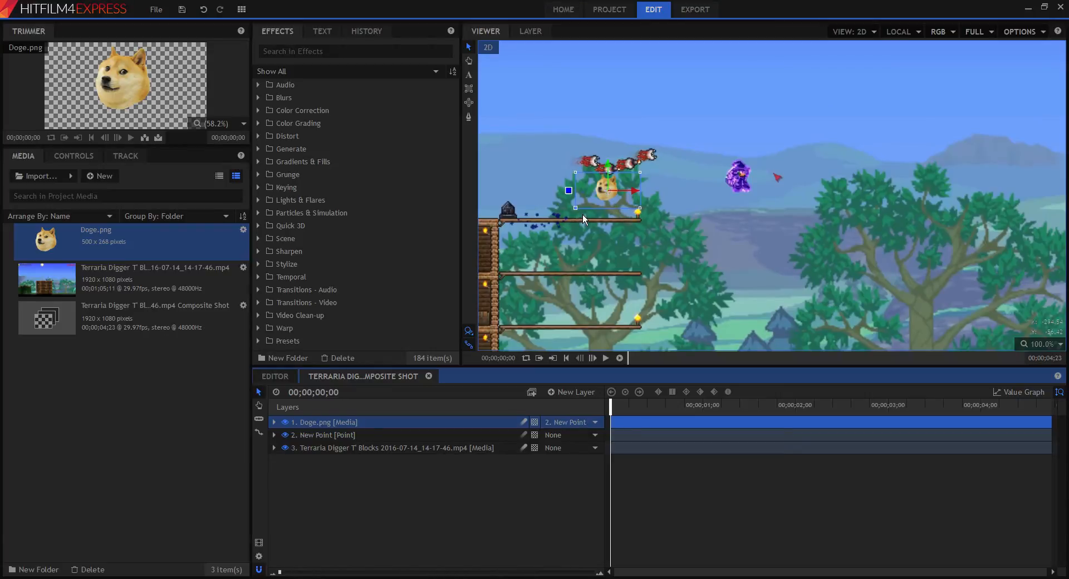
drag(582, 214, 639, 211)
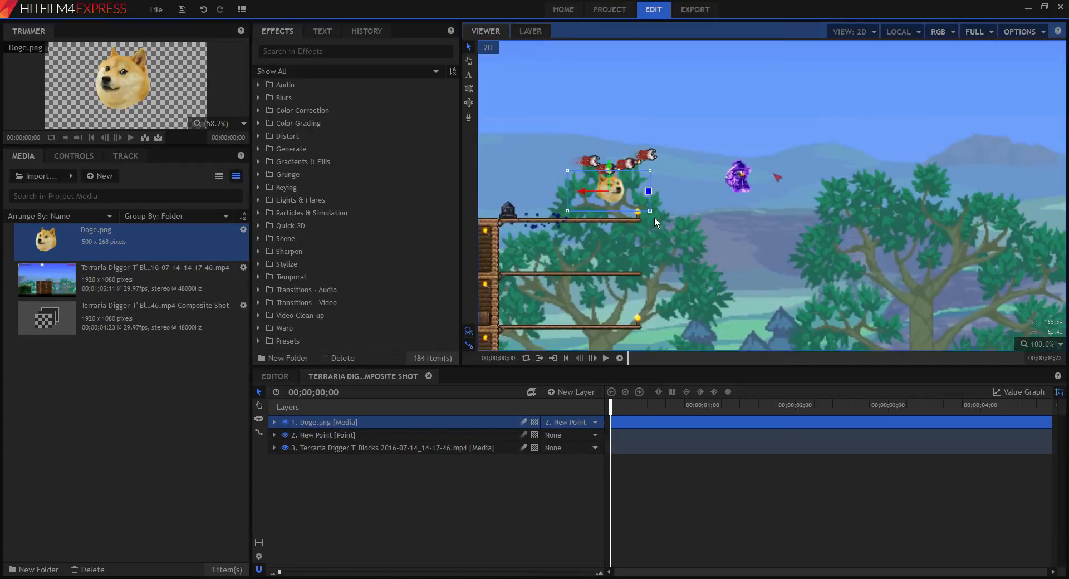
Play the composite shot to check how the Doge image follows the creature, and return to 00;00;00;00
click(609, 363)
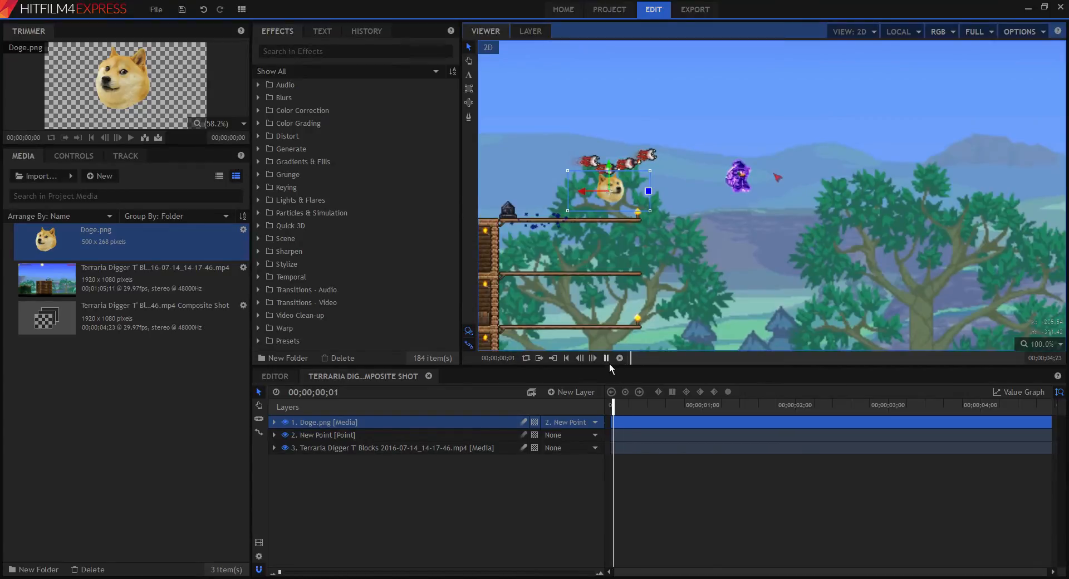
scroll(670, 281, down, 3)
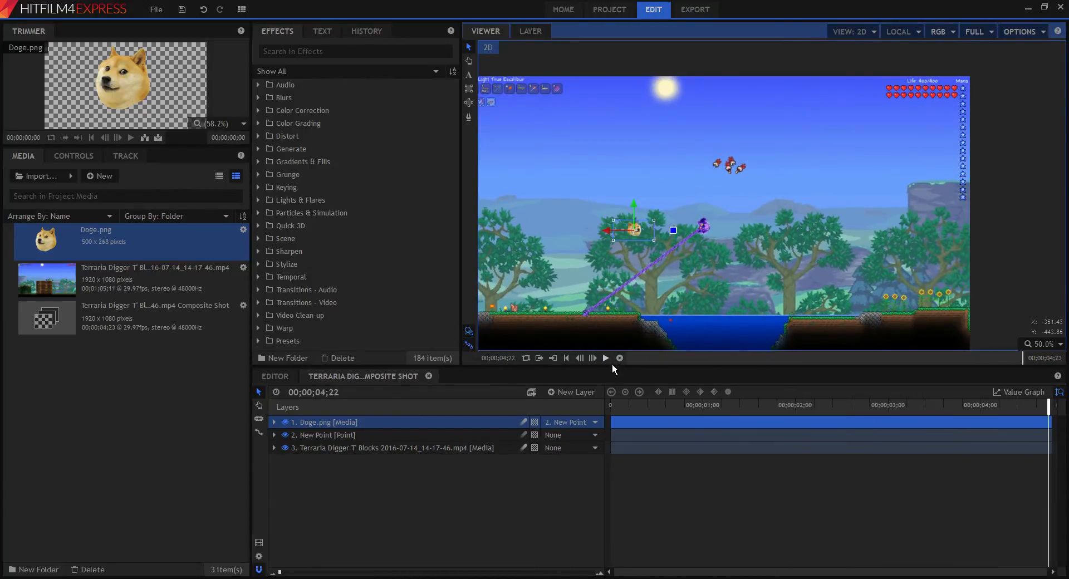
drag(1050, 413, 609, 409)
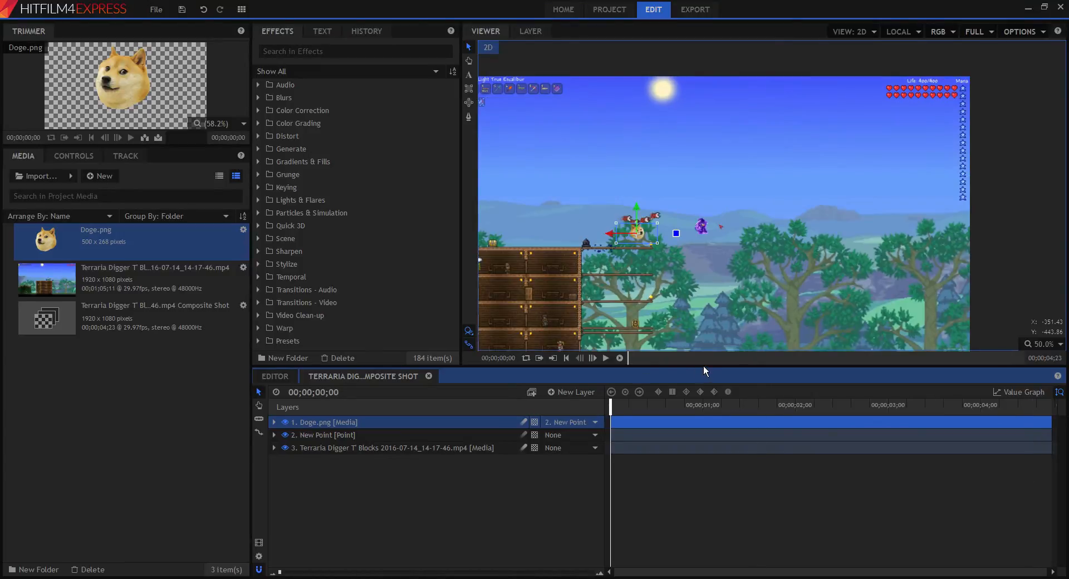
Replay the composite shot from the start to check the Doge image's motion against the tracked creature
key(space)
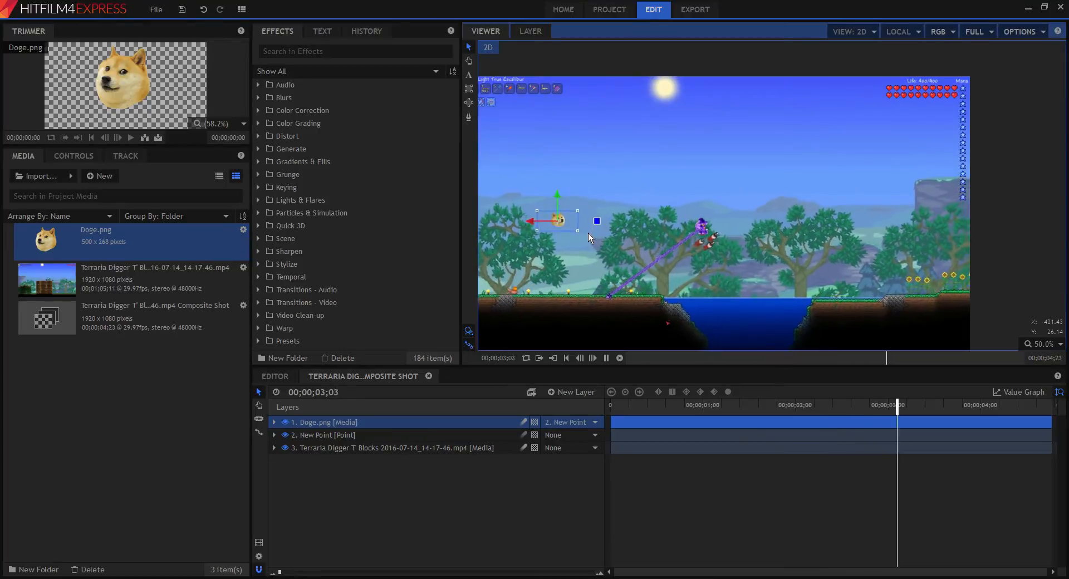
click(606, 358)
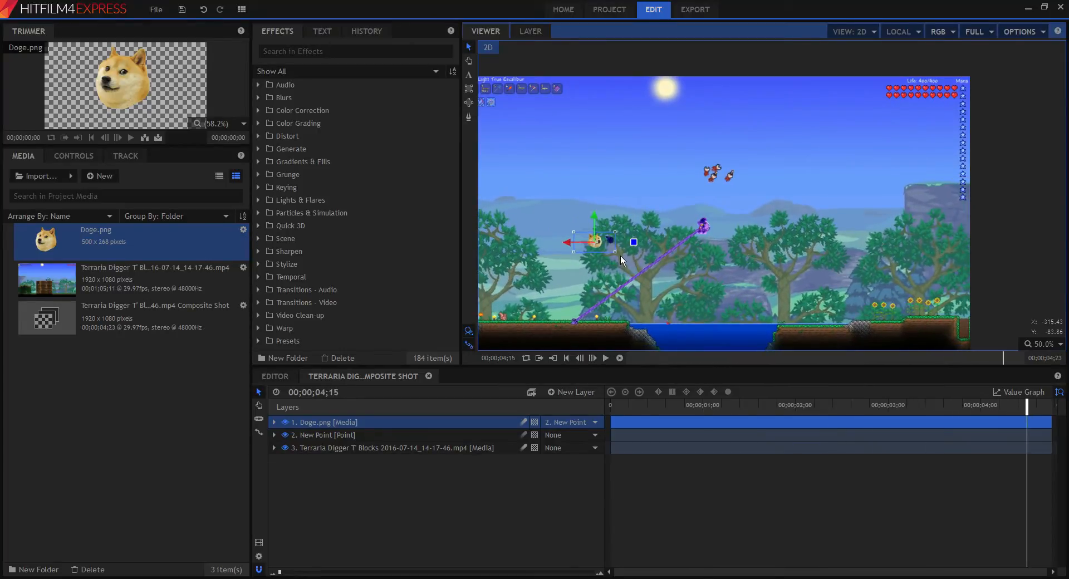
drag(621, 259, 634, 266)
drag(1027, 407, 530, 372)
click(610, 360)
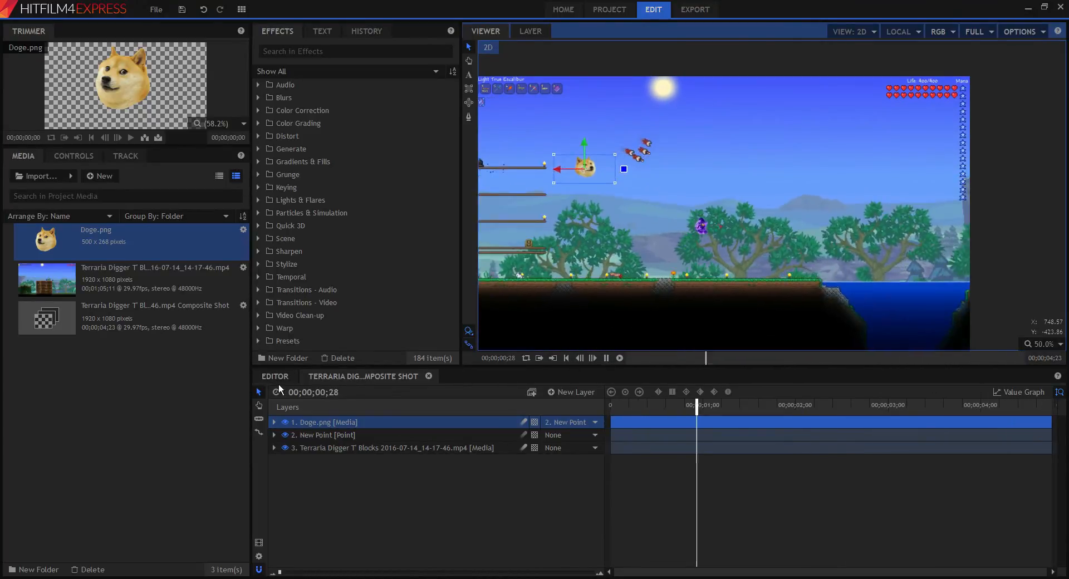
Return to the editor sequence and play it from 00;00;00;00 to review the section with the Doge image
click(278, 381)
click(474, 477)
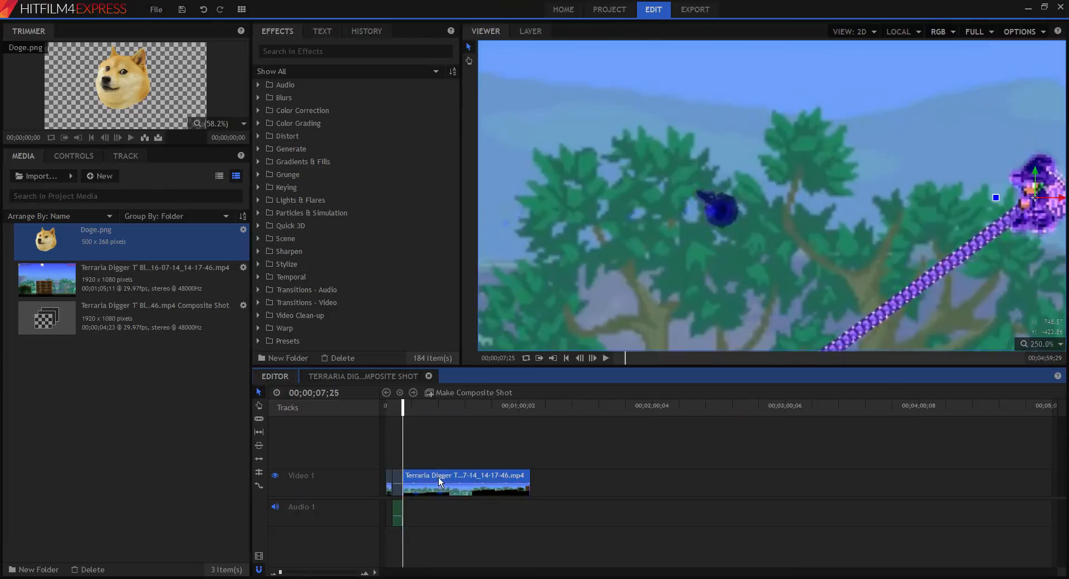
click(399, 481)
drag(404, 413, 356, 416)
scroll(871, 243, down, 20)
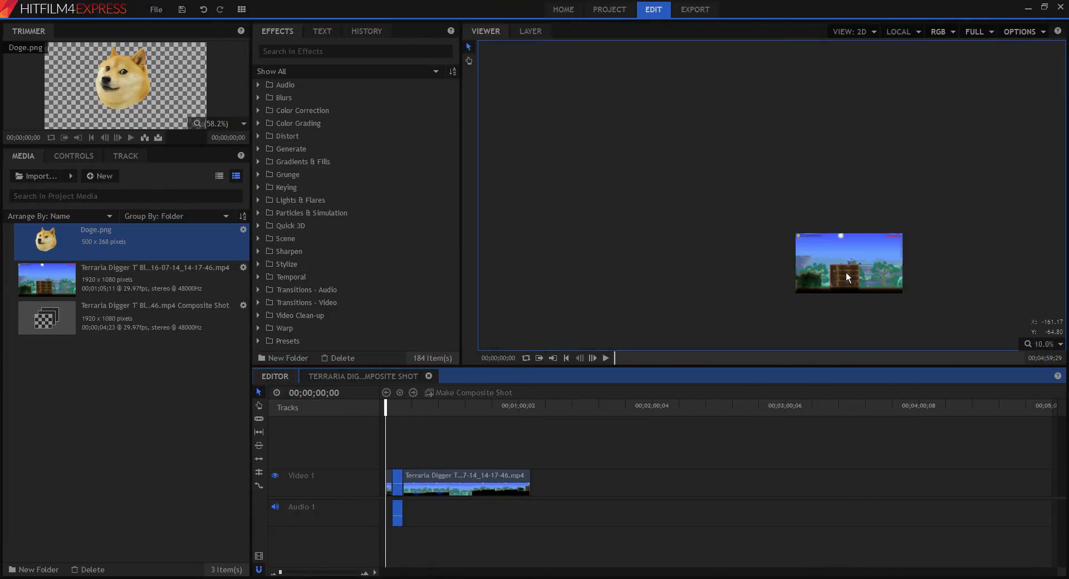
scroll(846, 273, up, 6)
click(606, 358)
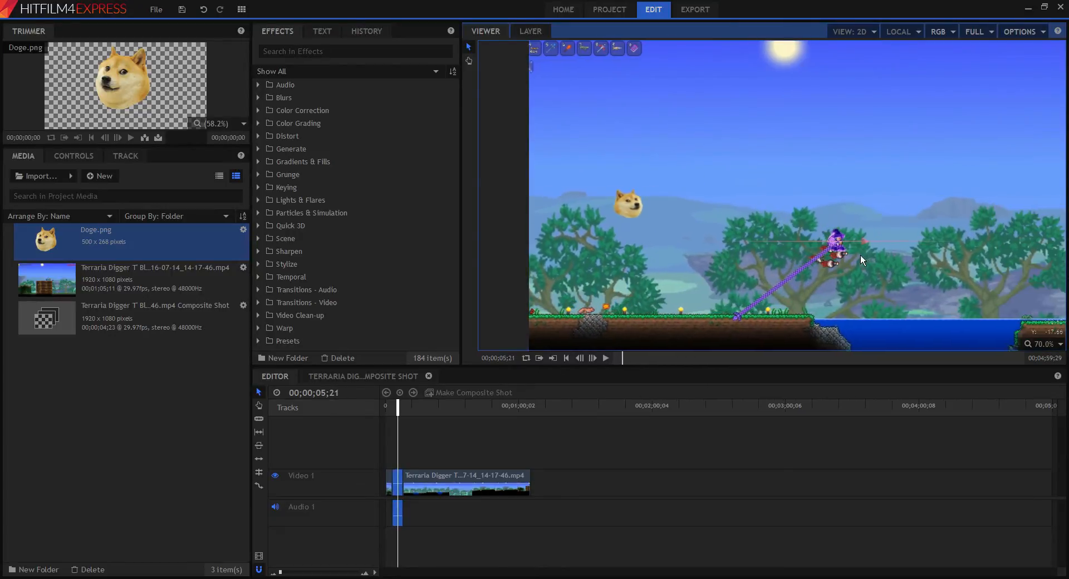
scroll(854, 245, down, 4)
scroll(853, 245, down, 1)
scroll(888, 266, up, 1)
drag(889, 260, 918, 259)
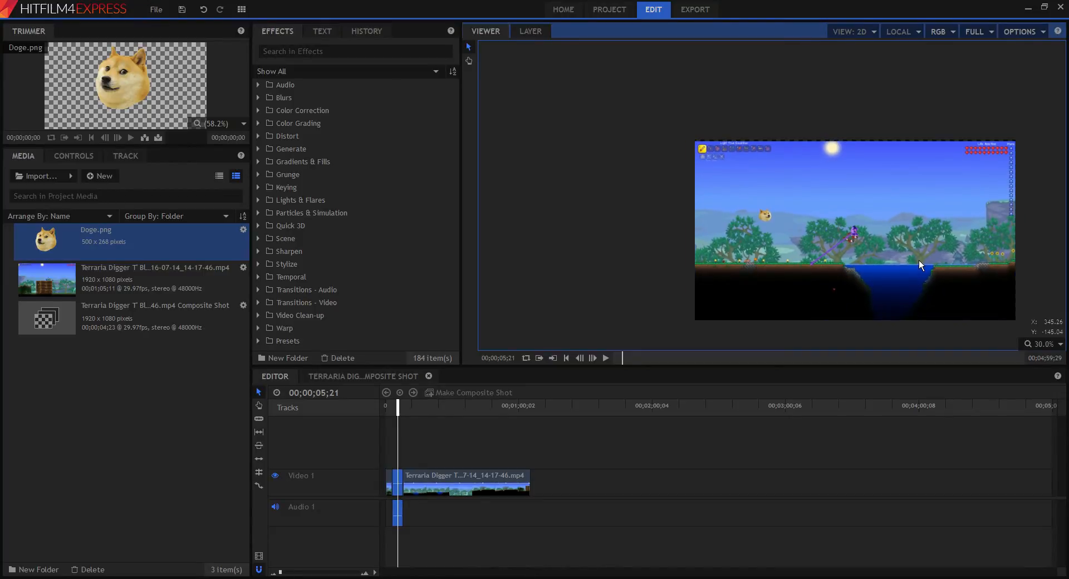
scroll(916, 254, up, 3)
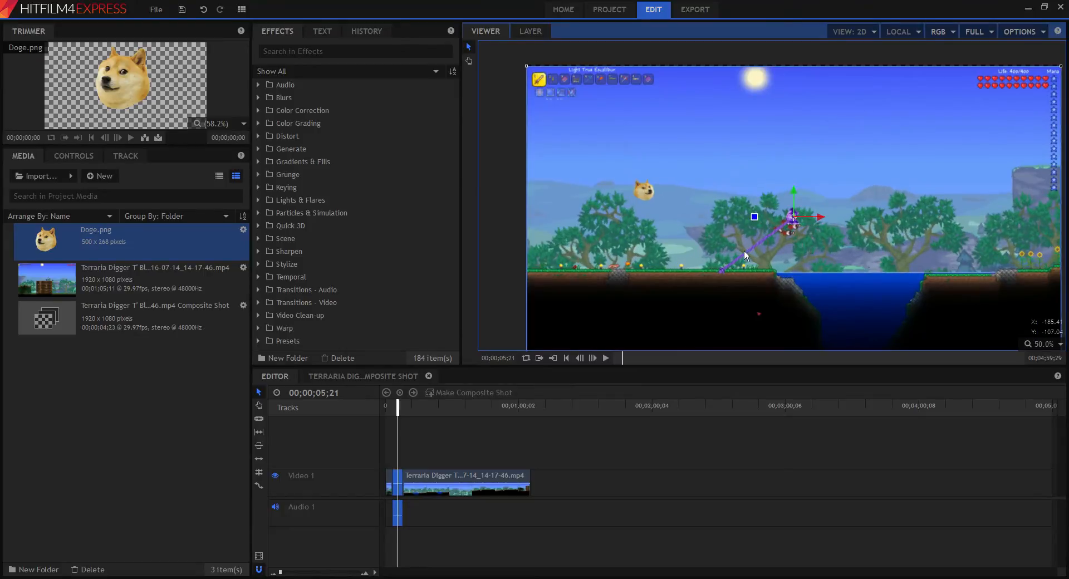
drag(754, 256, 776, 246)
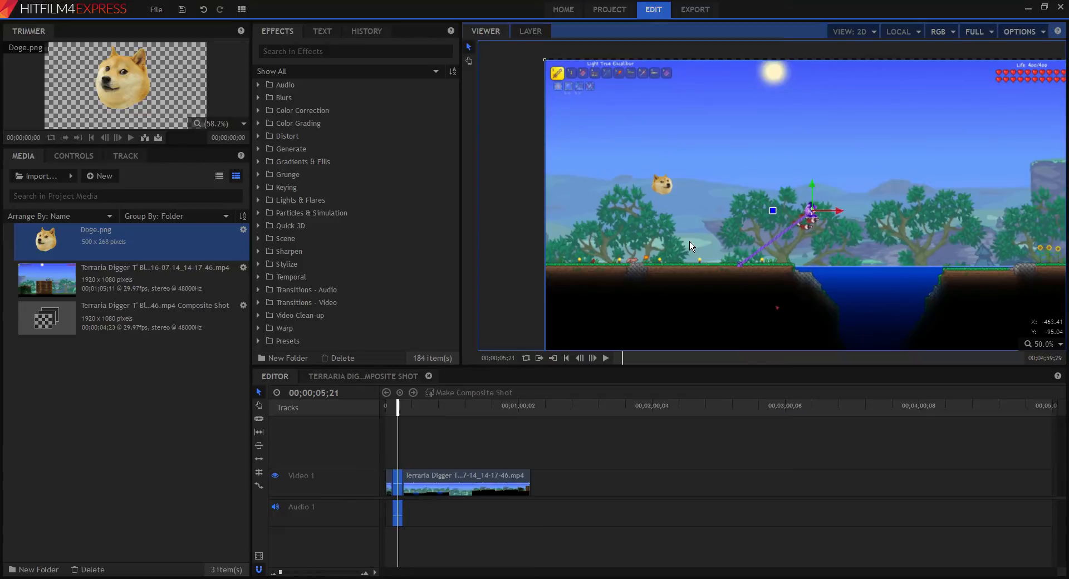
mouse_move(697, 241)
mouse_down()
mouse_move(683, 233)
mouse_move(690, 239)
mouse_up()
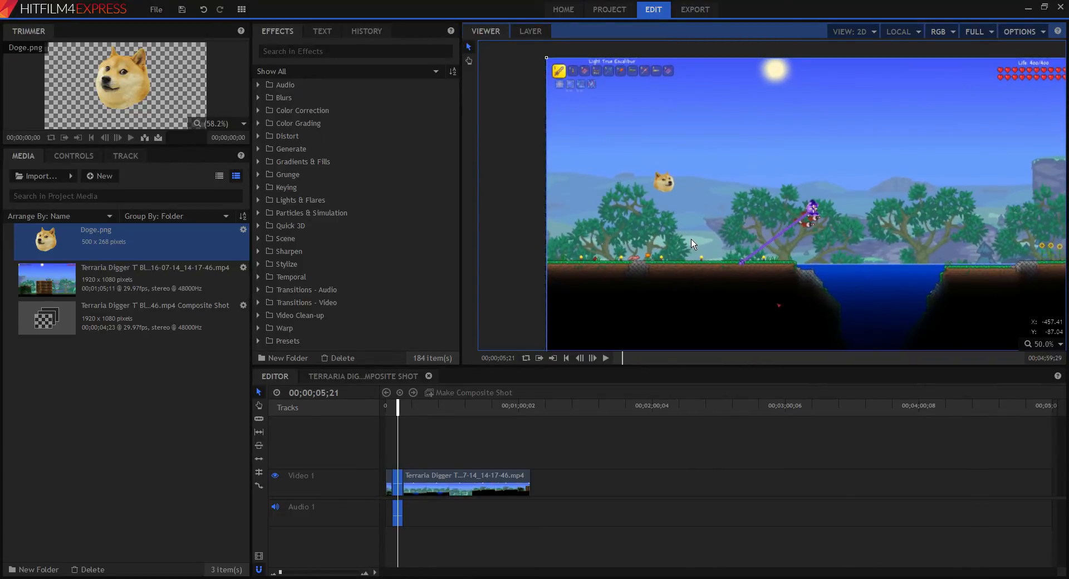
click(690, 239)
drag(673, 255, 676, 246)
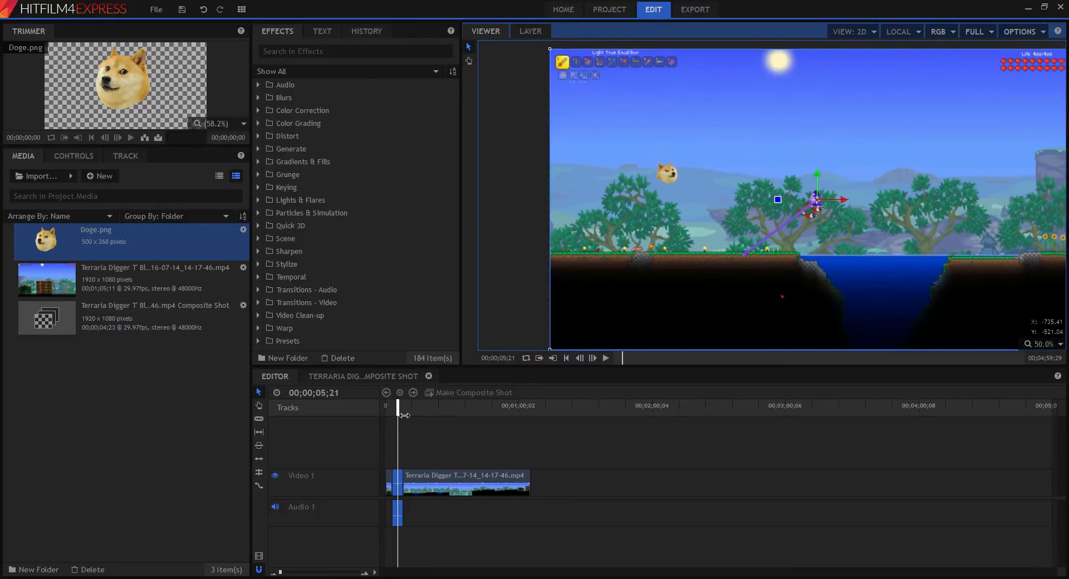
Move the editor playhead to 00;00;24;07 in the remaining gameplay clip
drag(405, 414, 445, 413)
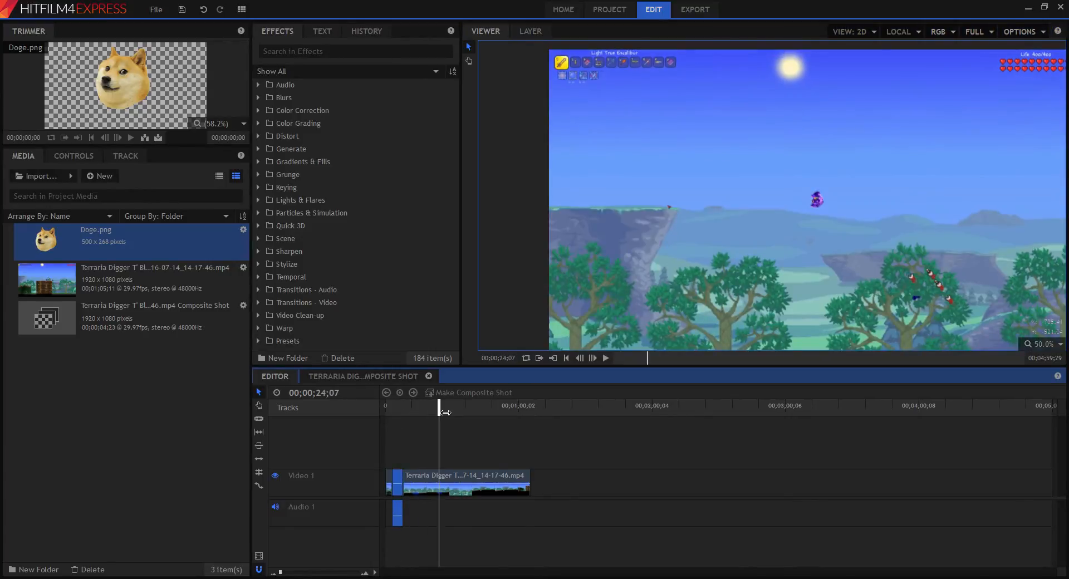
scroll(842, 250, down, 3)
scroll(856, 252, up, 3)
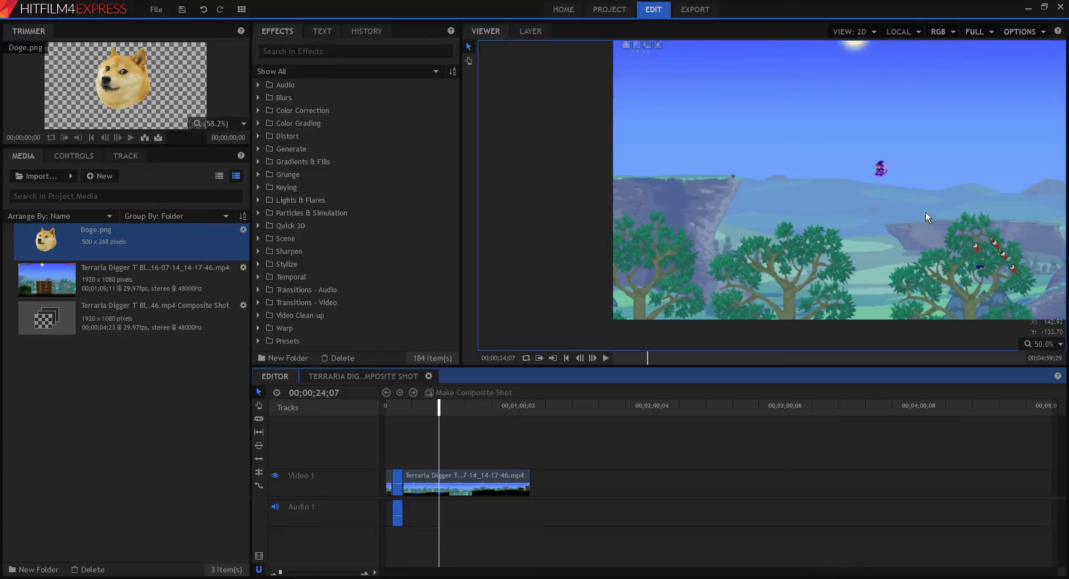
drag(913, 210, 822, 233)
Import the cat picture download (1).jpg into the project media
click(466, 479)
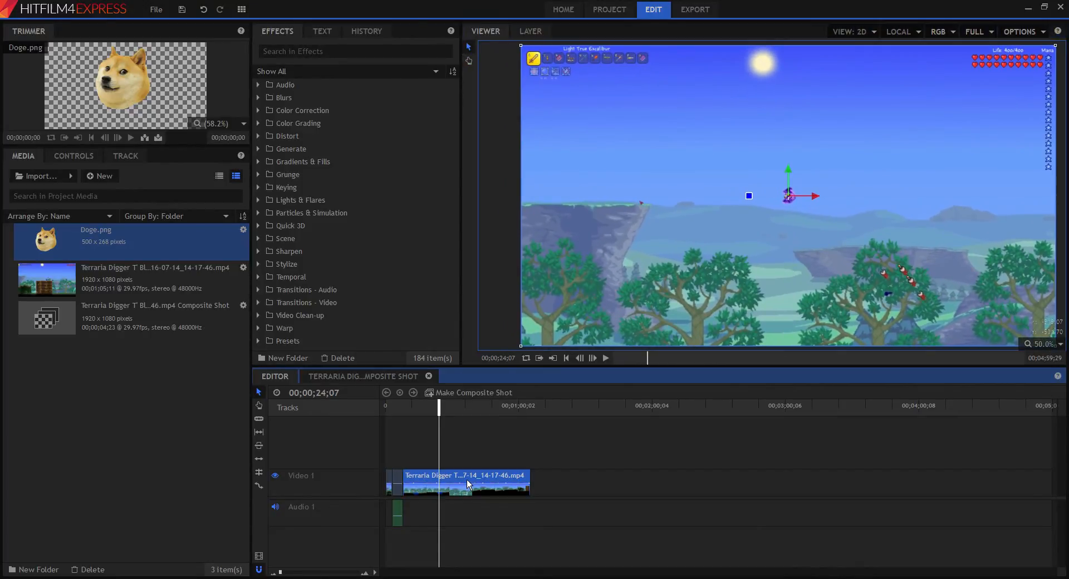
click(720, 477)
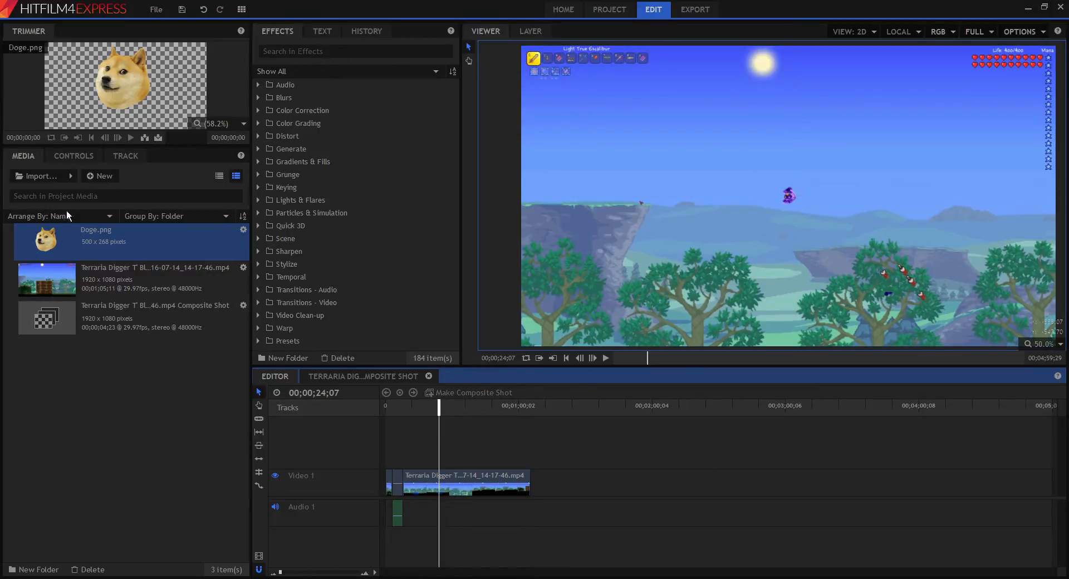
click(89, 196)
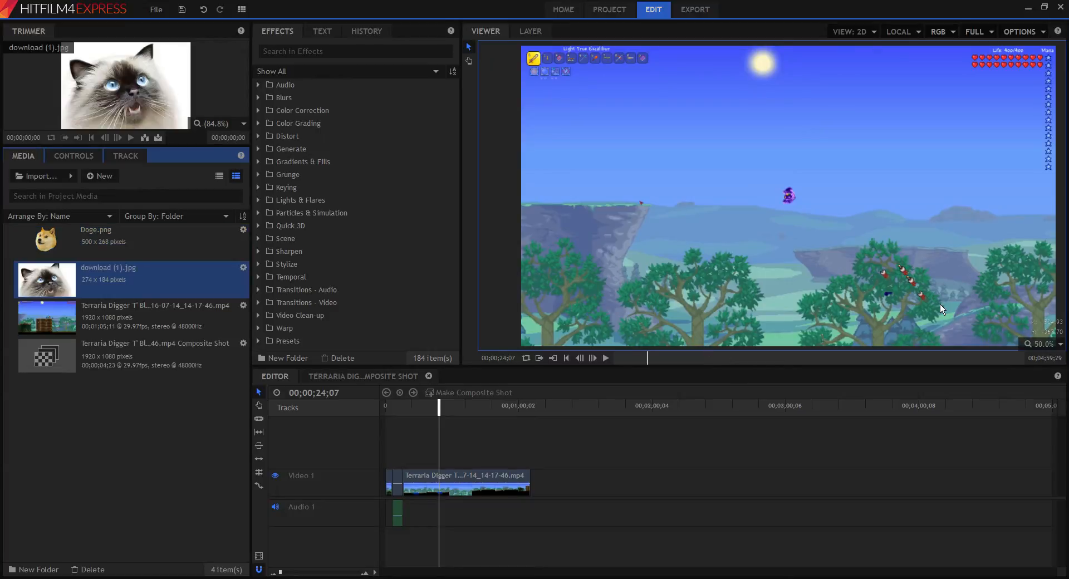
Place download (1).jpg on a new video track above the gameplay at 00;00;24;07 and position it in the frame's lower-left corner
scroll(903, 299, down, 2)
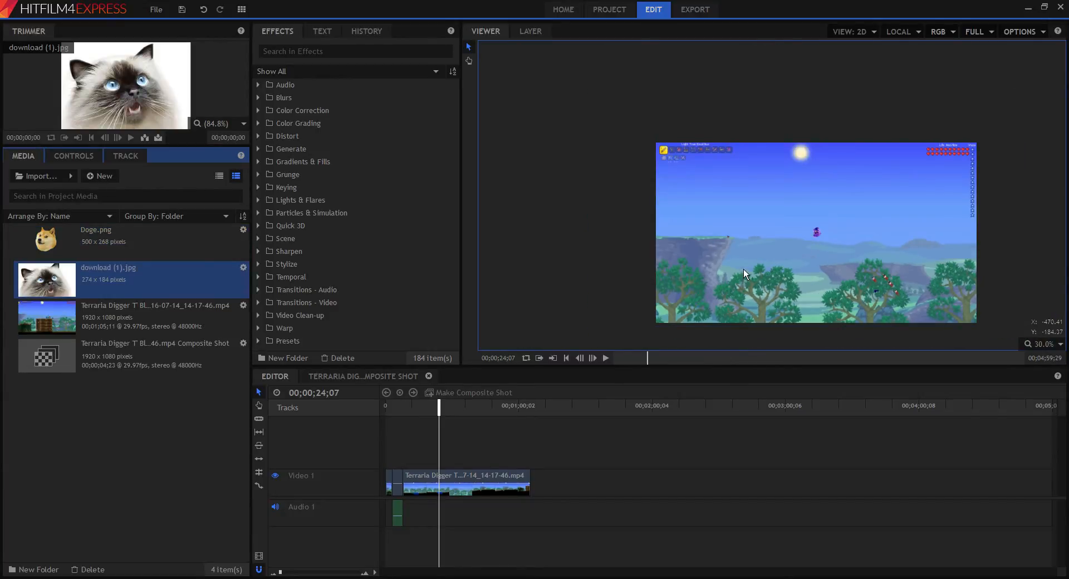
drag(111, 292, 478, 456)
scroll(767, 327, up, 2)
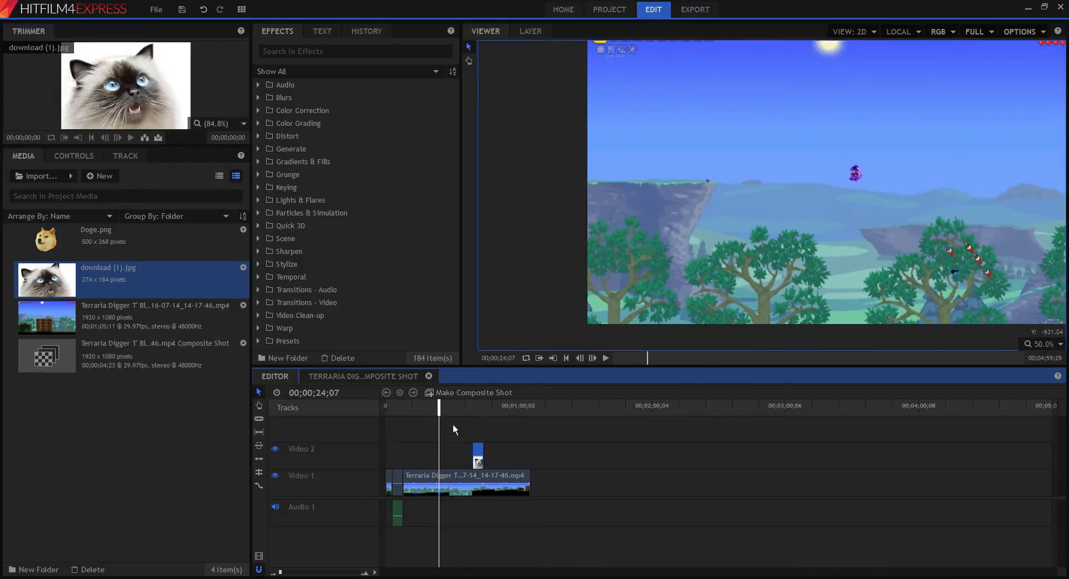
drag(482, 456, 449, 459)
drag(850, 202, 627, 326)
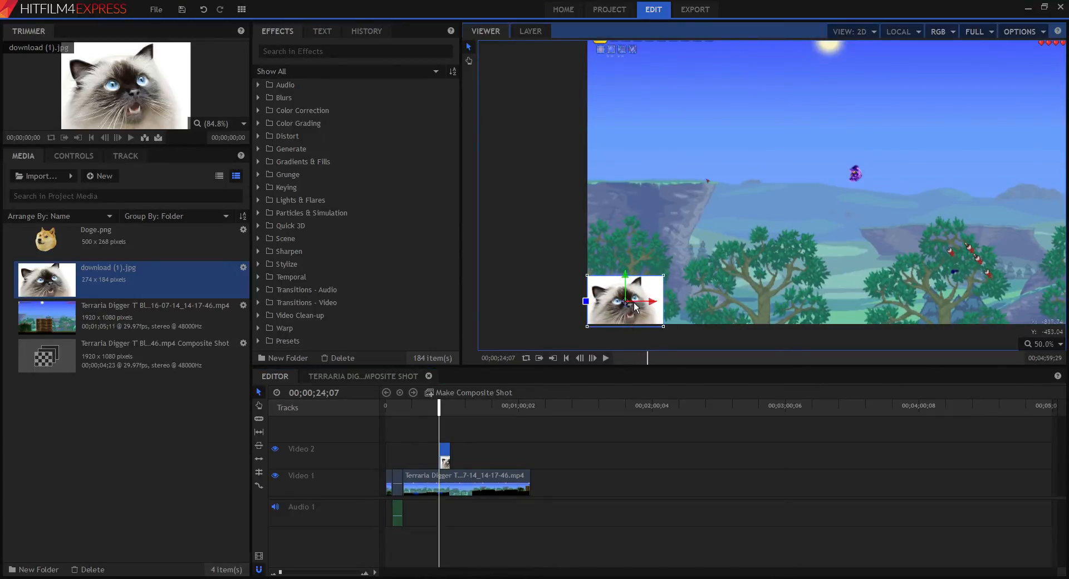
Try making a composite shot from the cat image clip, close it, and delete that clip from the editor sequence
click(485, 393)
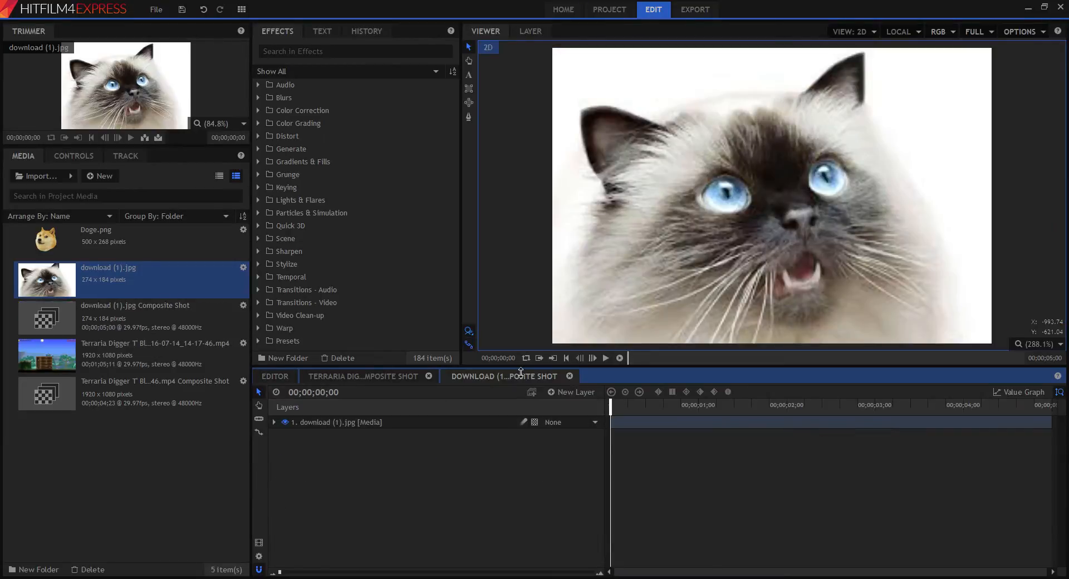
scroll(803, 290, down, 5)
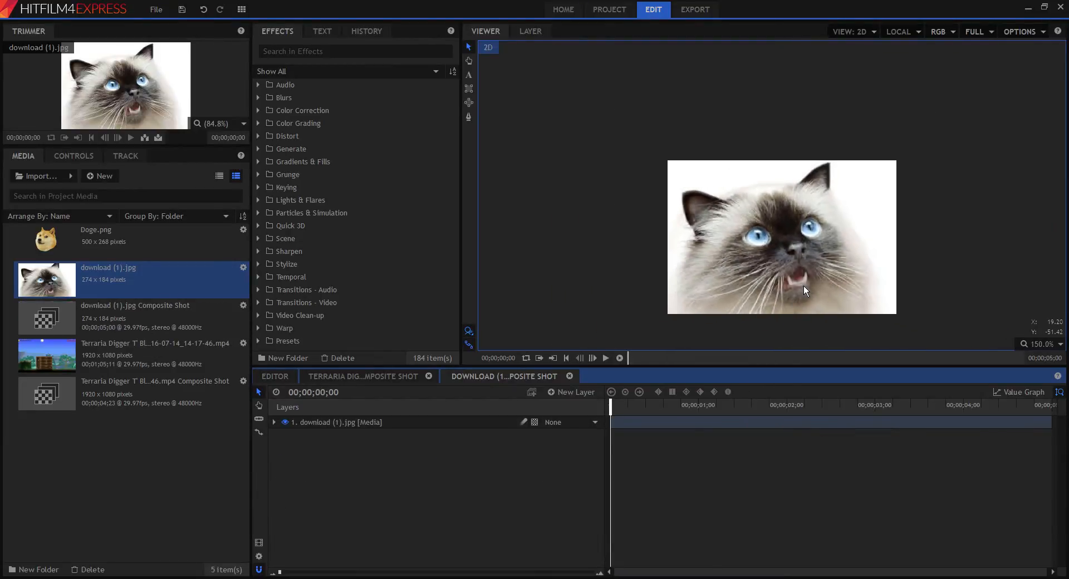
scroll(804, 290, up, 3)
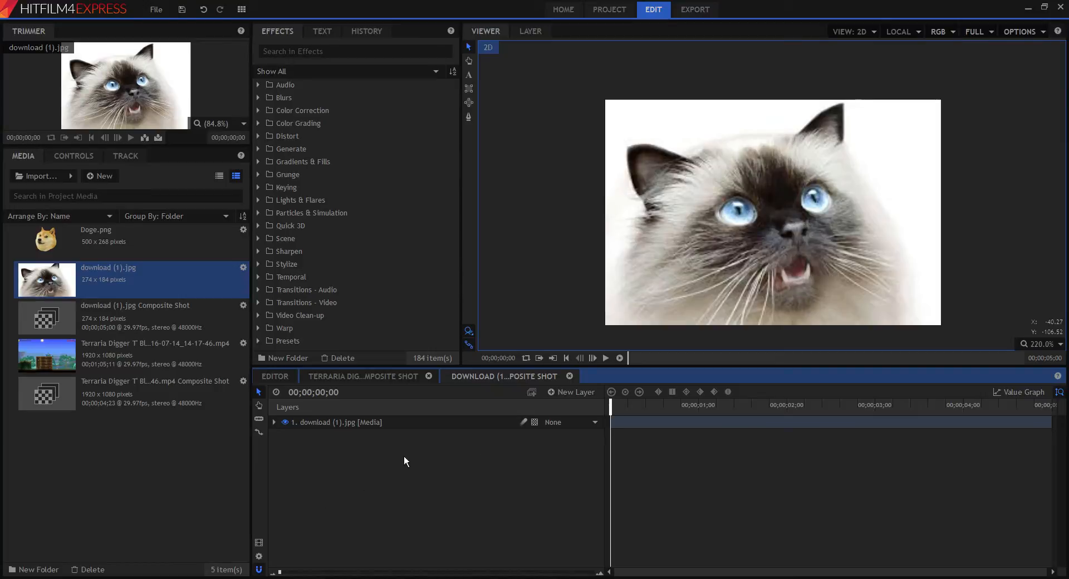
click(570, 376)
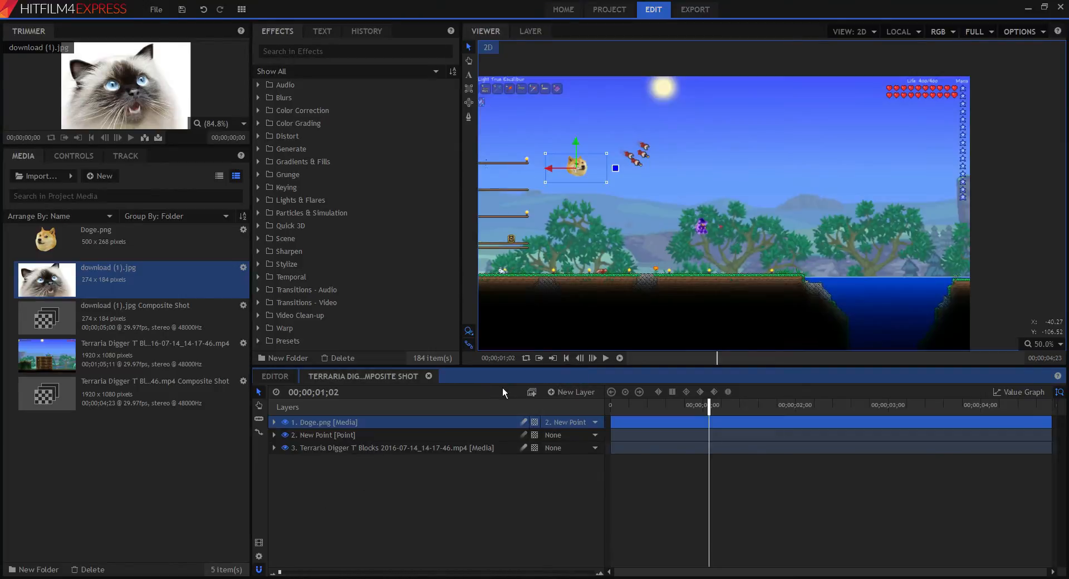
click(281, 379)
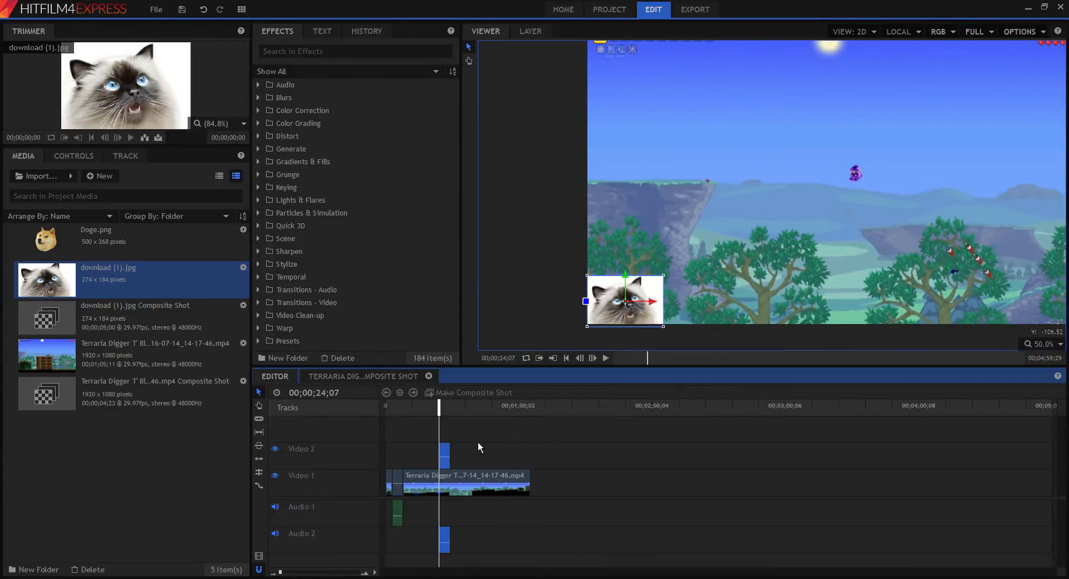
key(Delete)
Split the long gameplay clip at 00;00;24;07 and again at 00;00;35;07
click(464, 476)
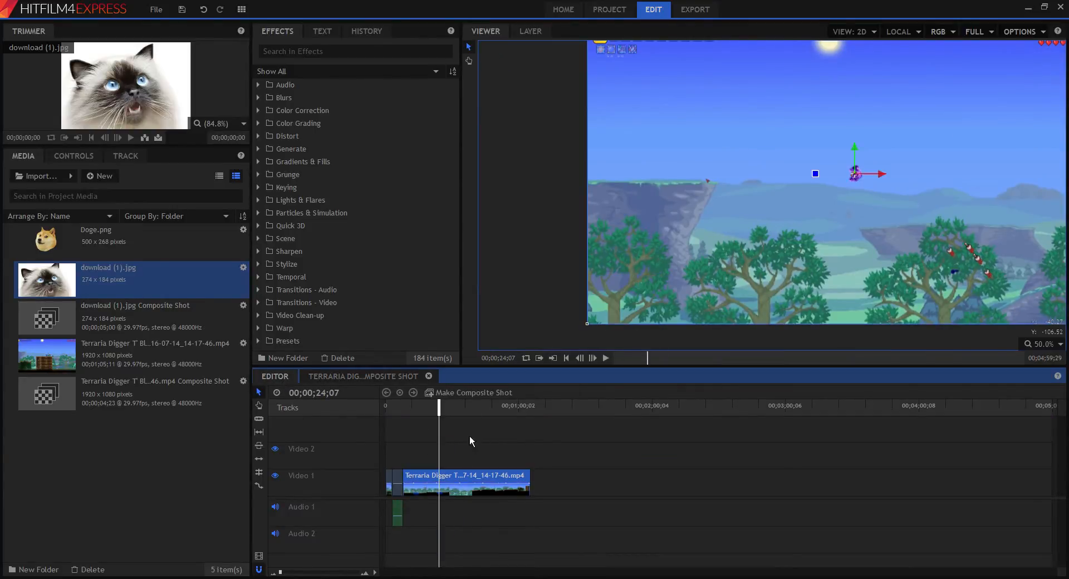
key(ctrl+shift+d)
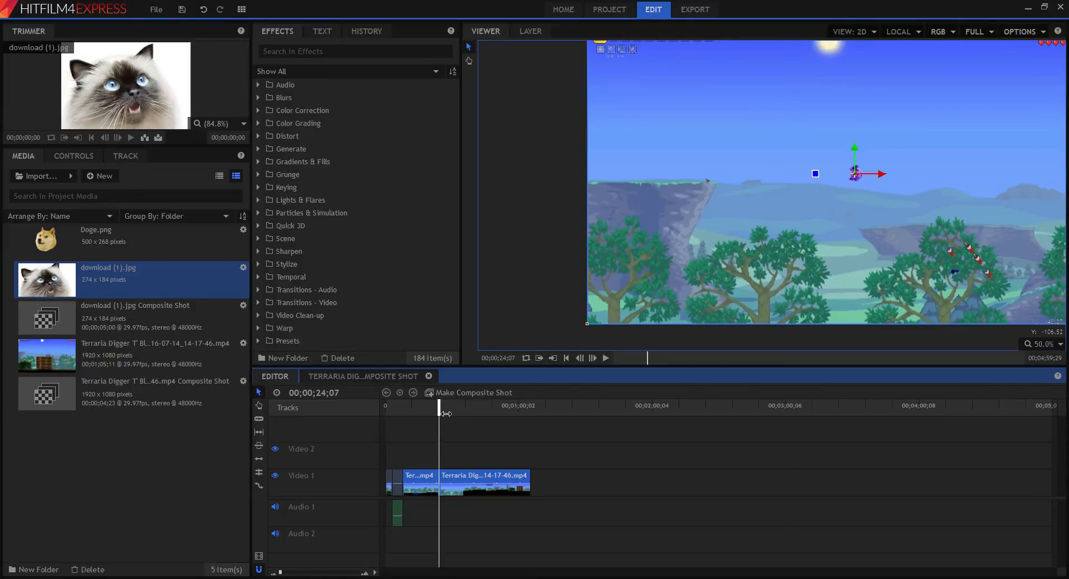
drag(445, 413, 463, 413)
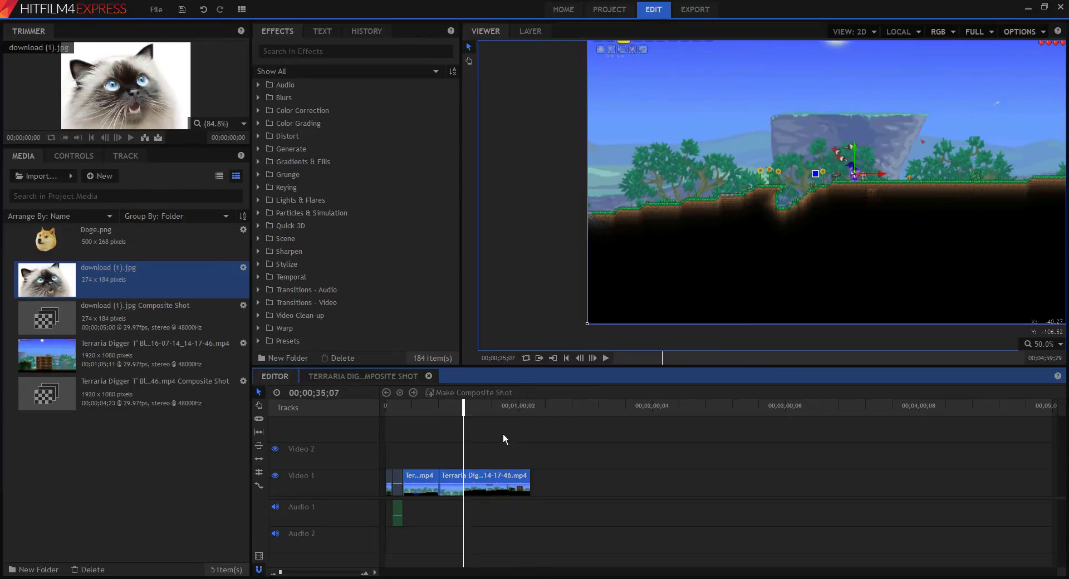
key(ctrl+shift+d)
Make a composite shot from the gameplay segment between 00;00;24;07 and 00;00;35;07
click(454, 484)
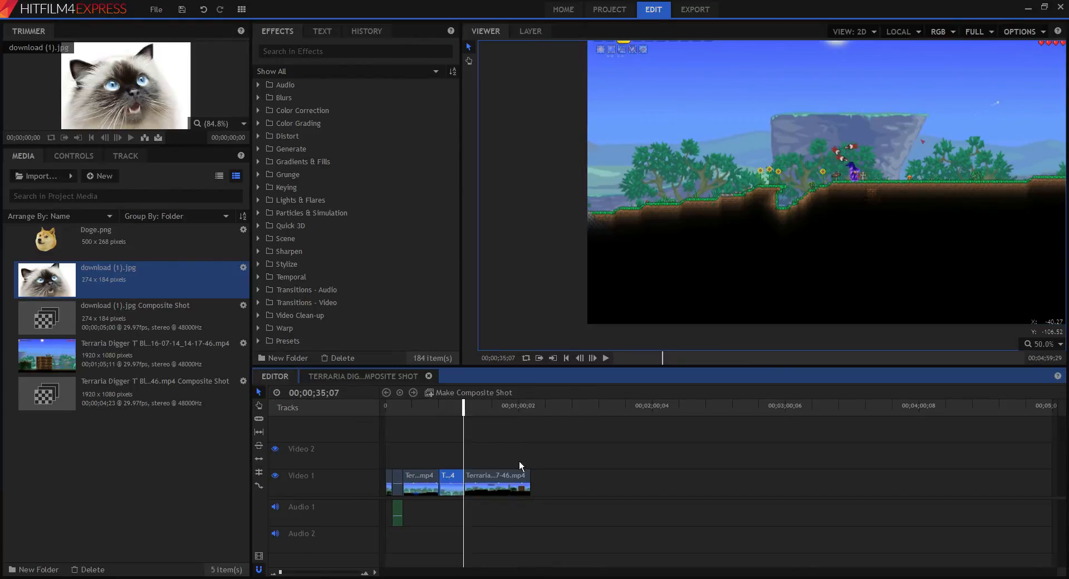
drag(471, 409, 453, 409)
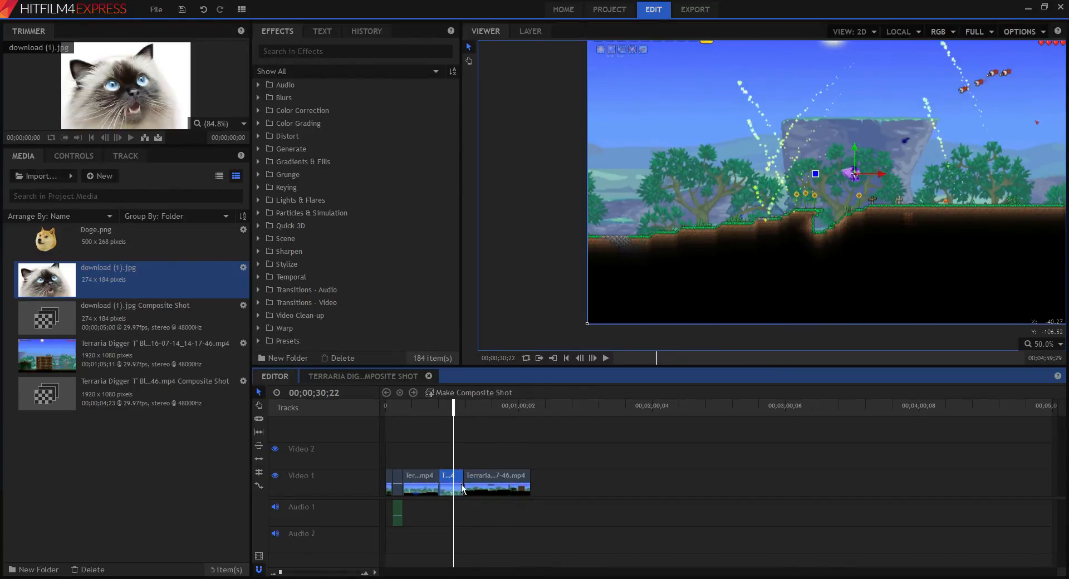
click(602, 327)
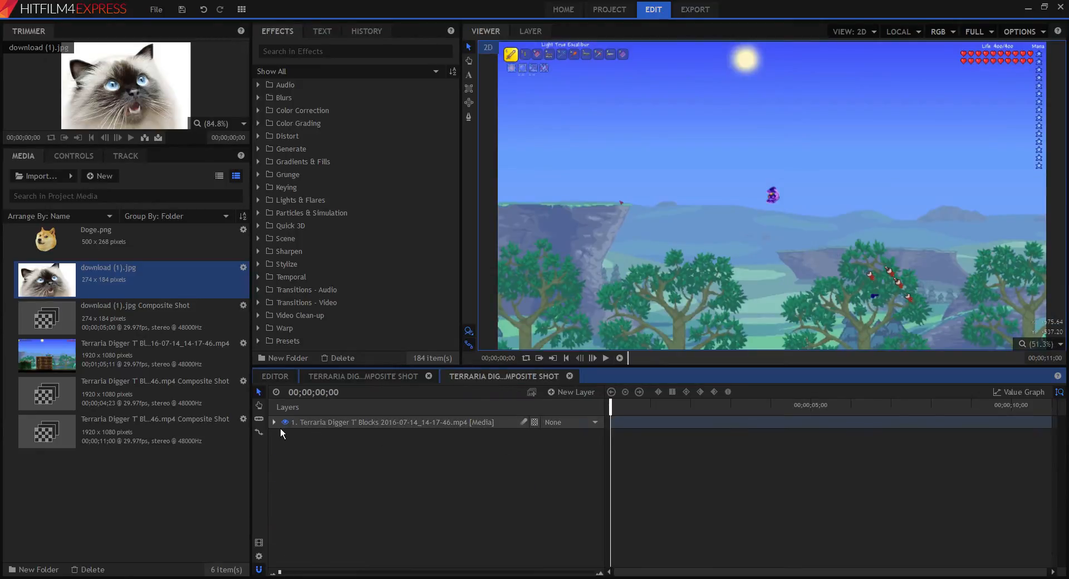
Add download (1).jpg as a layer above the gameplay footage and move it to the lower-left area of the frame
drag(173, 281, 390, 420)
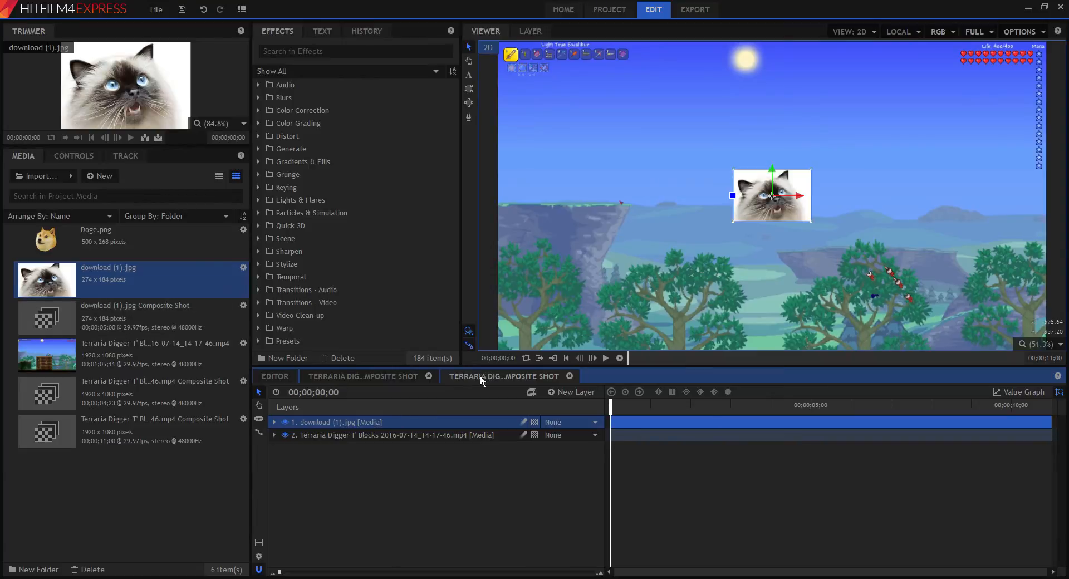
drag(788, 220, 568, 323)
scroll(570, 319, down, 2)
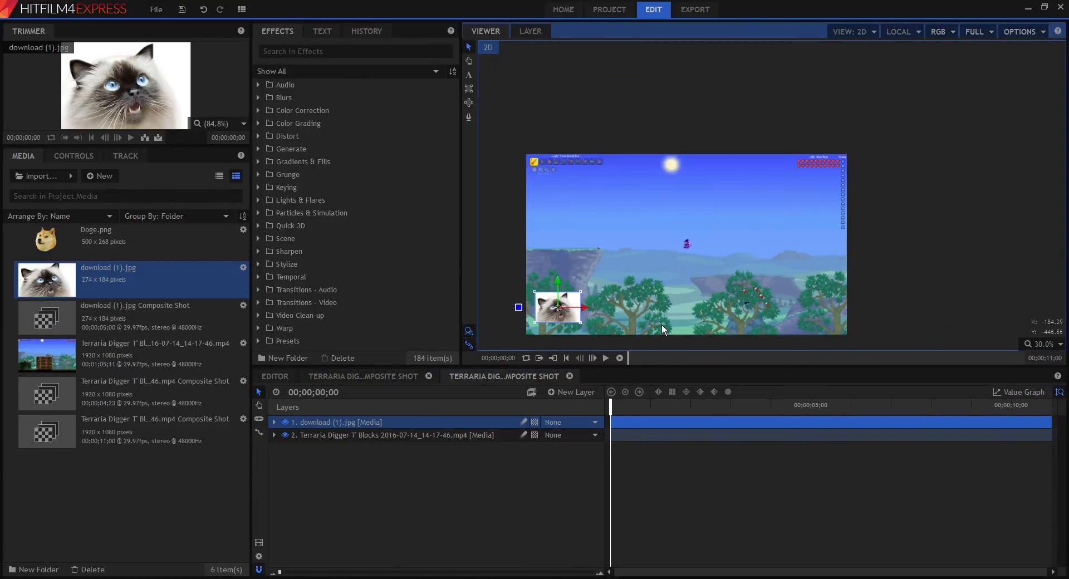
scroll(662, 325, up, 2)
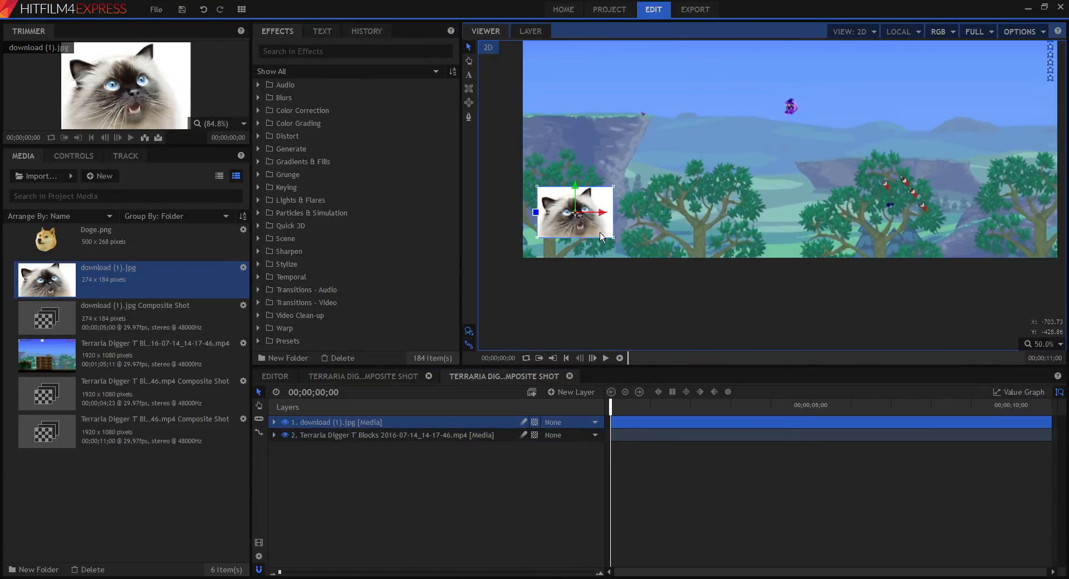
Fit the cat image flush into the footage's bottom-left corner, check it at 00;00;04;20, and return to 00;00;00;00
drag(615, 405, 809, 412)
drag(591, 240, 580, 256)
click(797, 405)
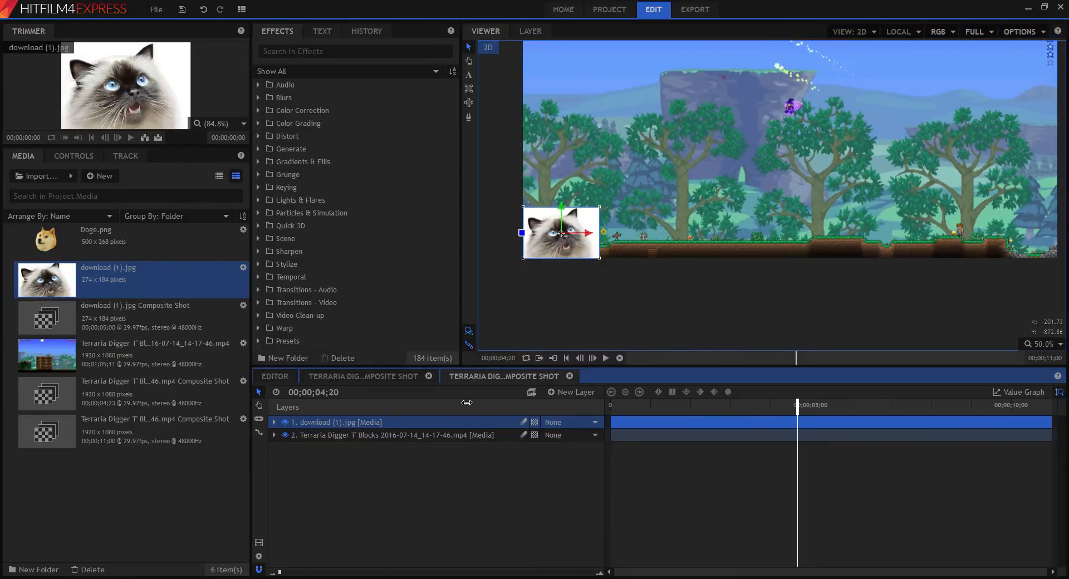
key(Home)
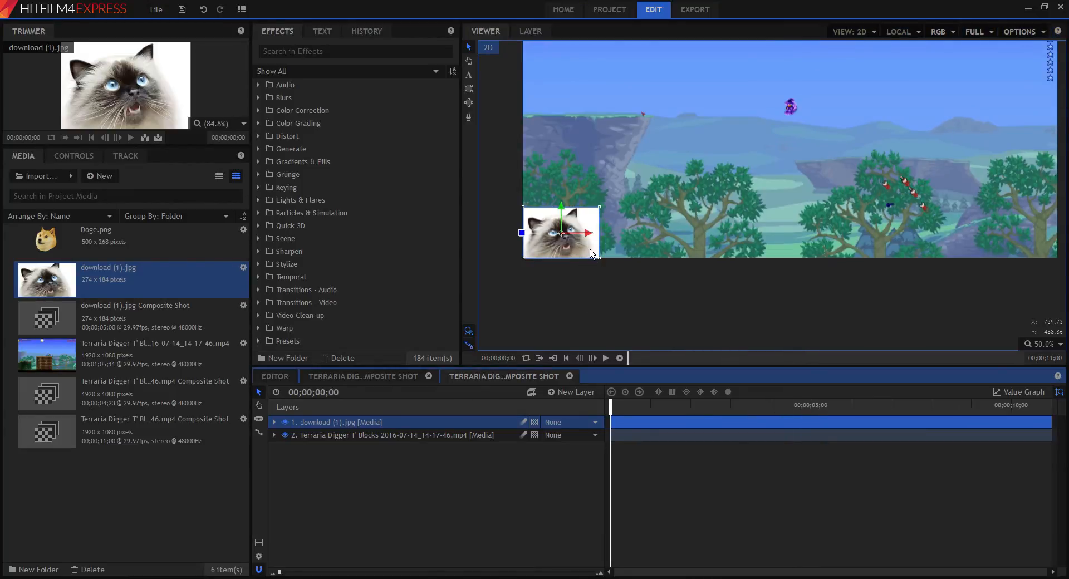
Animate the position of the download (1).jpg layer from just below the frame at 00;00;00;00 to its bottom-left corner at 00;00;05;00
click(275, 422)
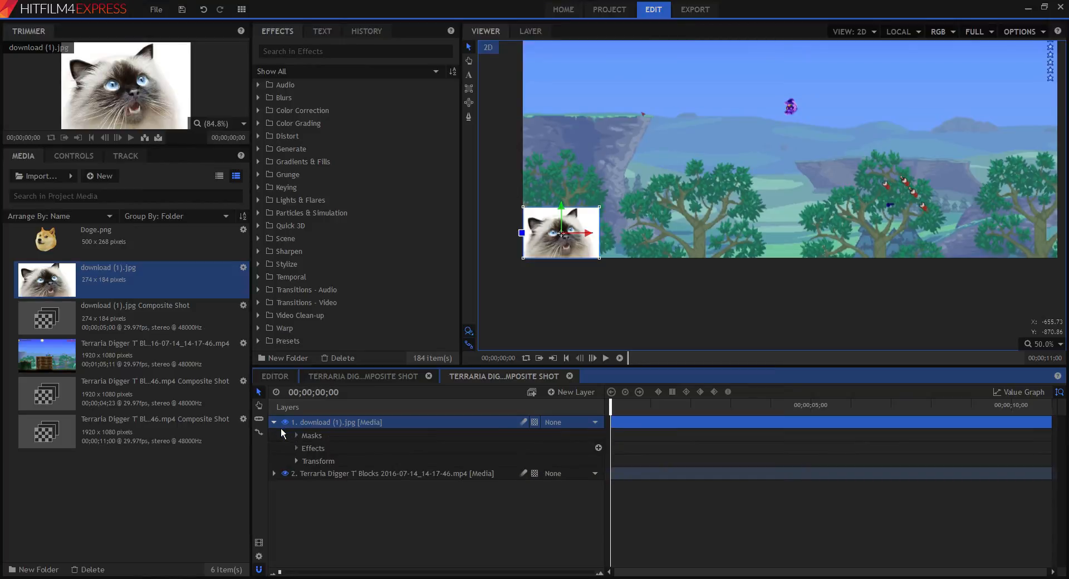
click(301, 462)
click(389, 499)
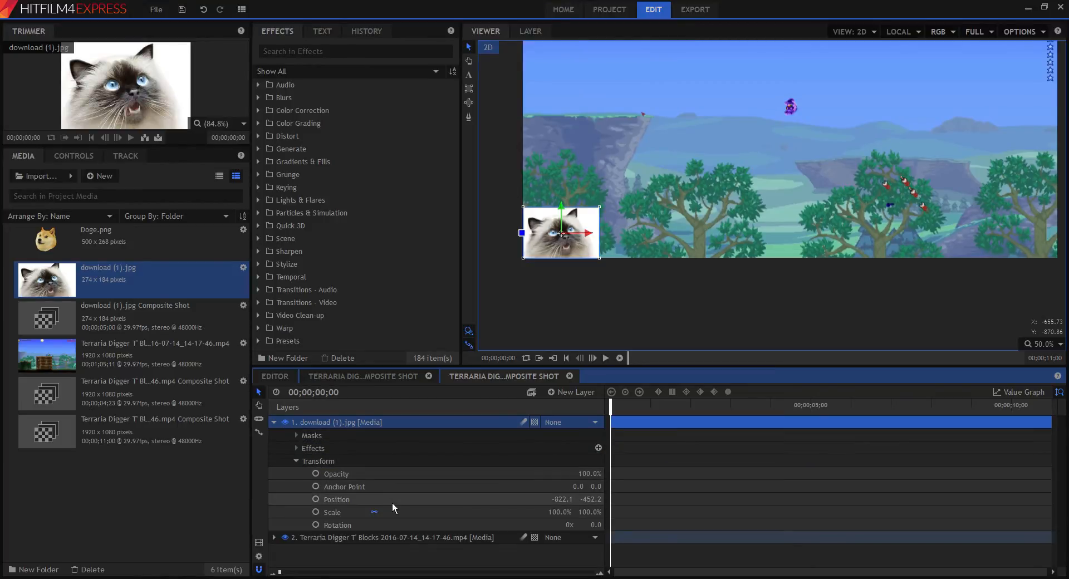
click(628, 395)
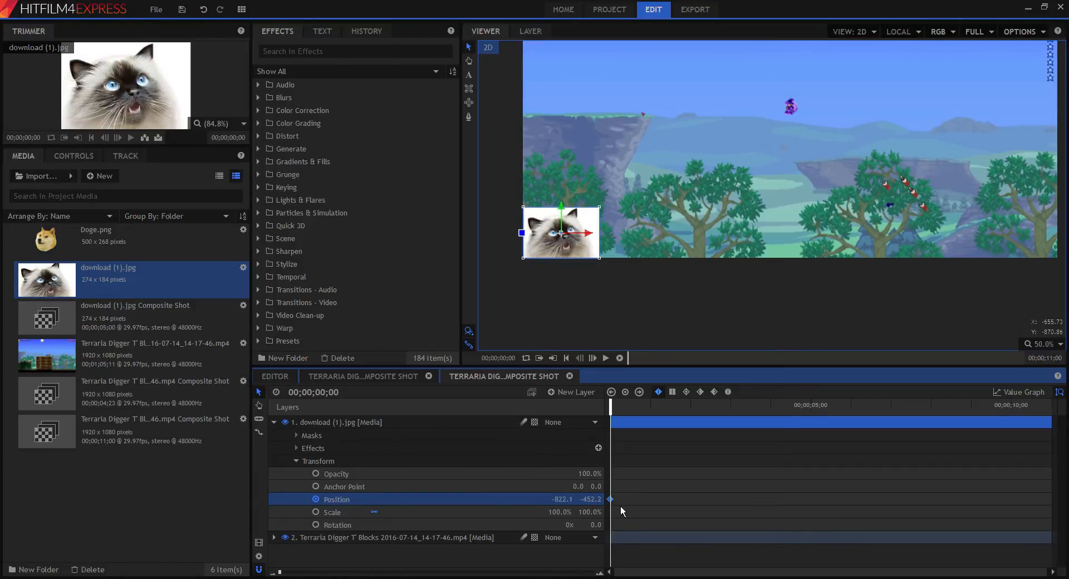
drag(587, 258, 587, 308)
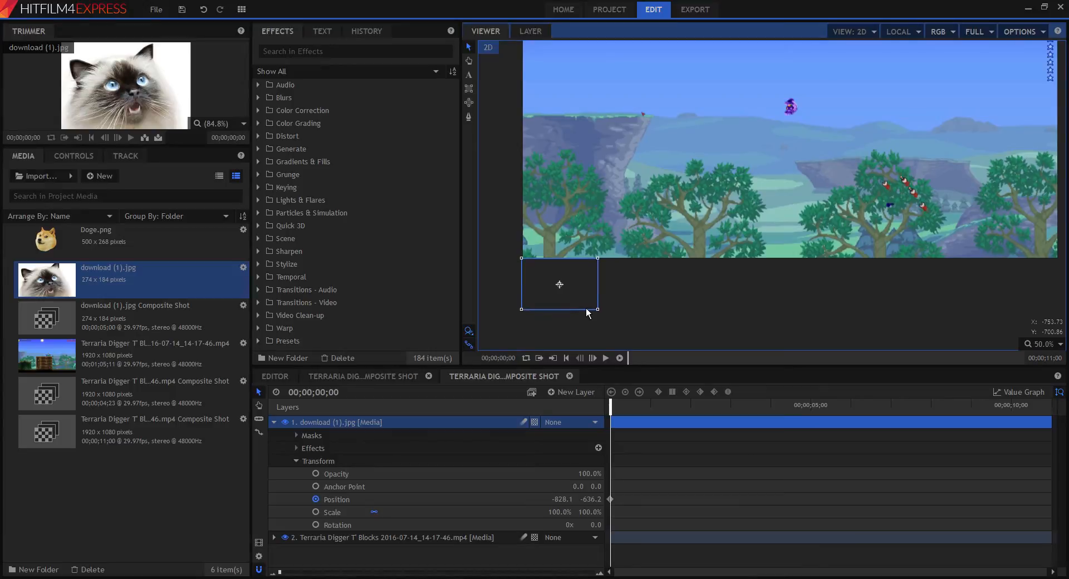
drag(616, 411, 810, 416)
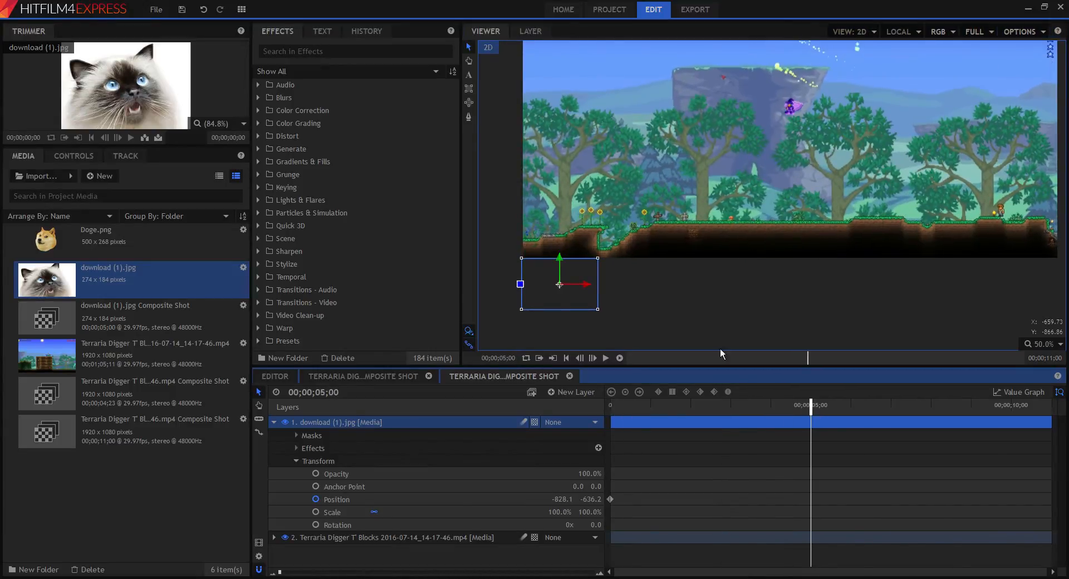
drag(566, 307, 565, 255)
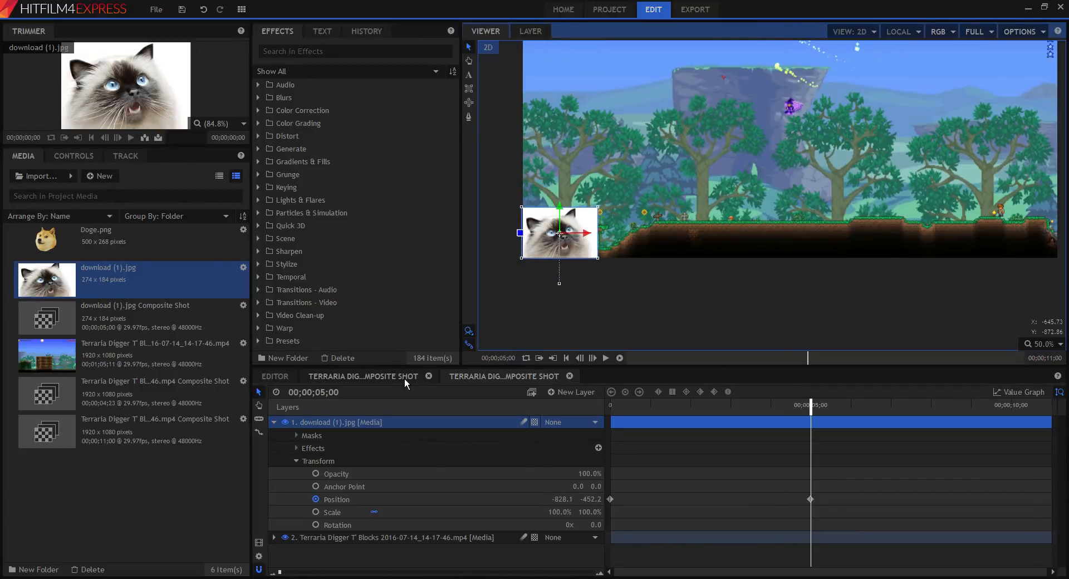
Play back the main editor timeline from 00;00;19;29 into the second composite shot
click(279, 382)
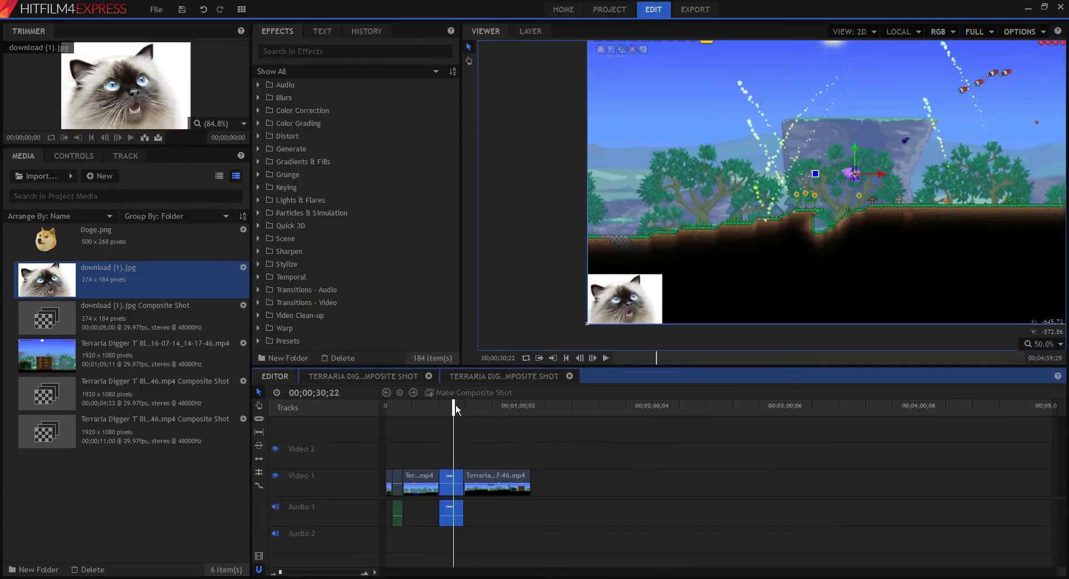
click(430, 407)
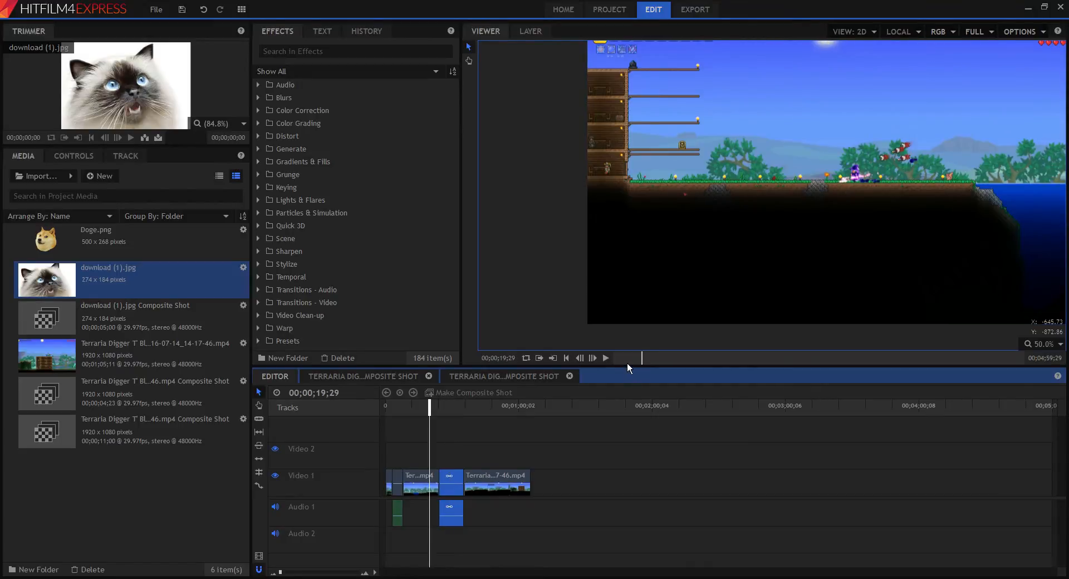
click(606, 359)
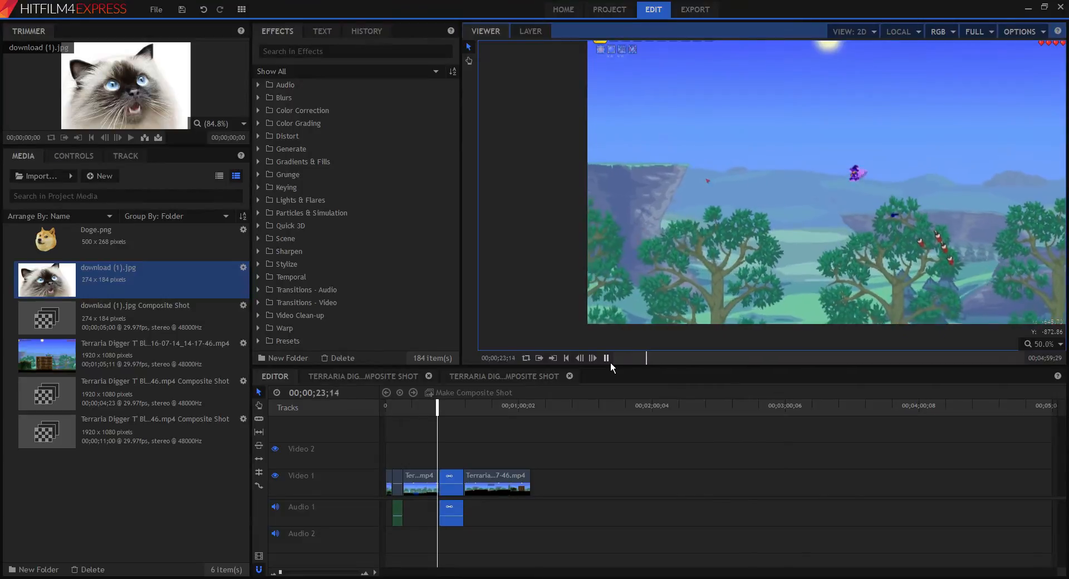
click(610, 361)
Unlink the audio of both composite shots from their video in the editor timeline and delete both audio clips
click(464, 482)
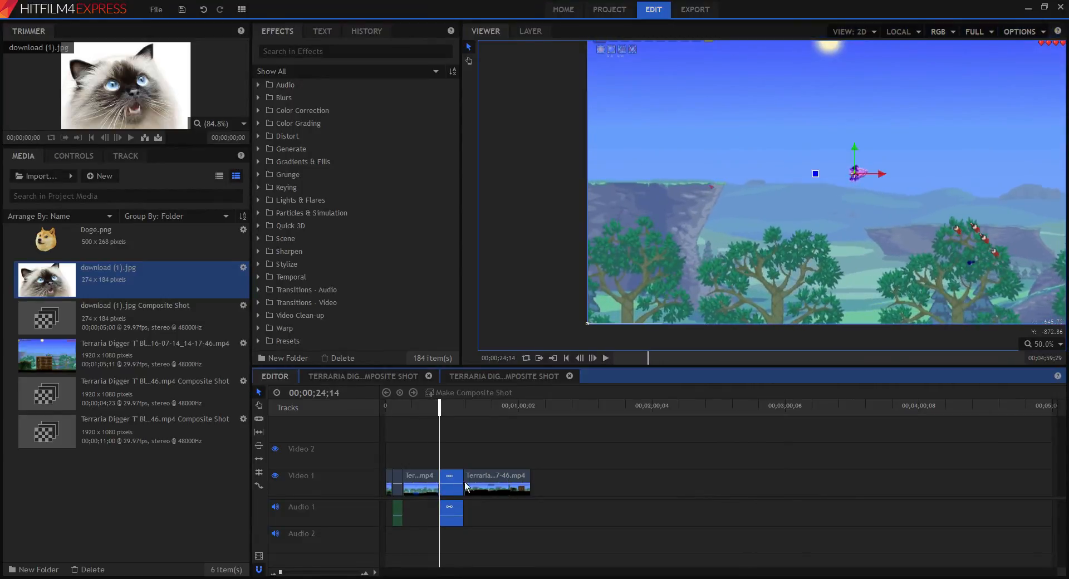
click(461, 515)
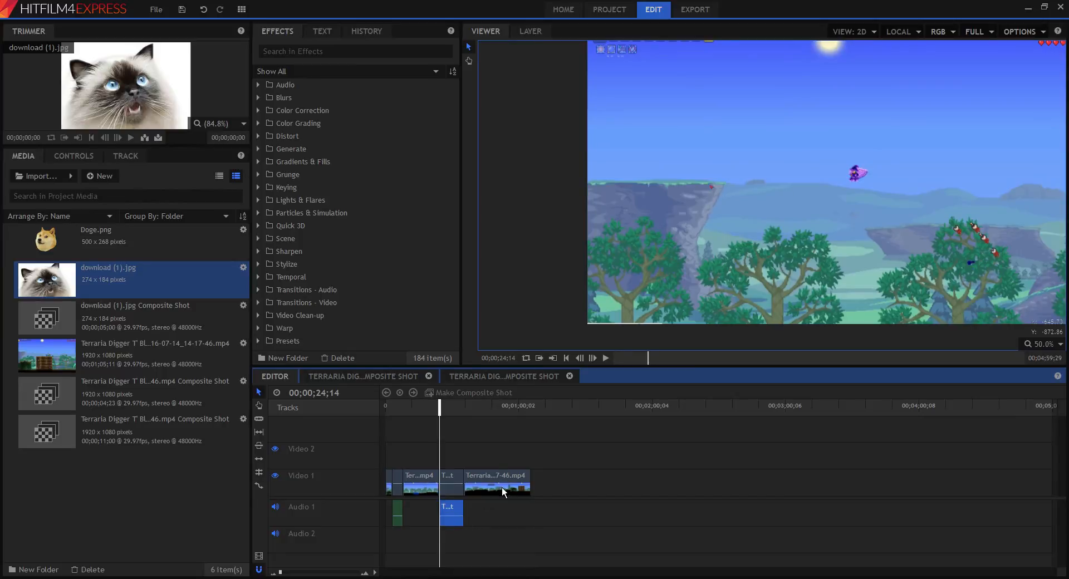
key(Delete)
click(401, 511)
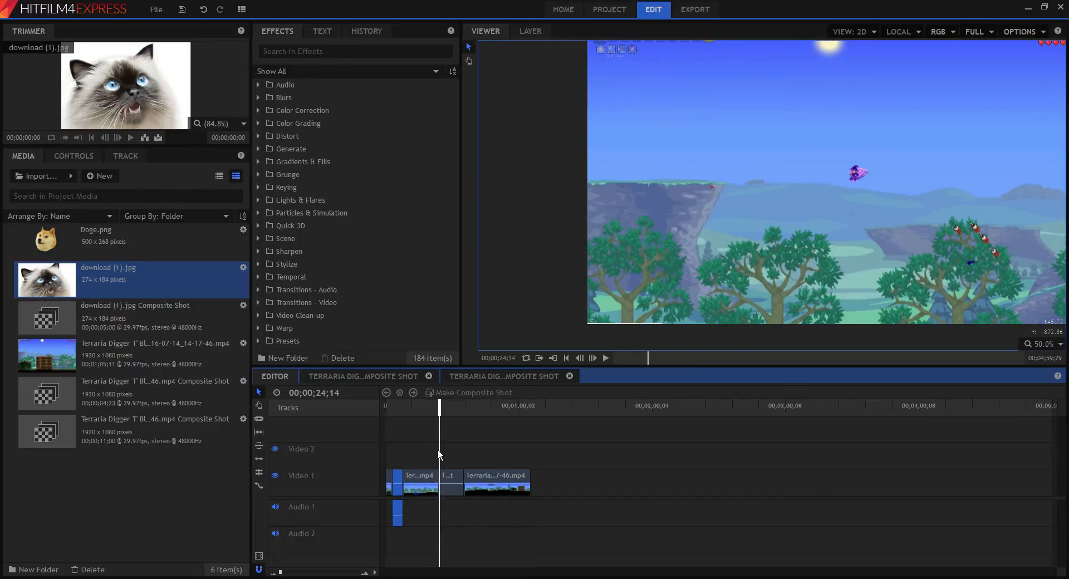
click(401, 510)
key(Delete)
Play the cat's slide-in on the main editor timeline and return to the second gameplay composite shot
click(606, 357)
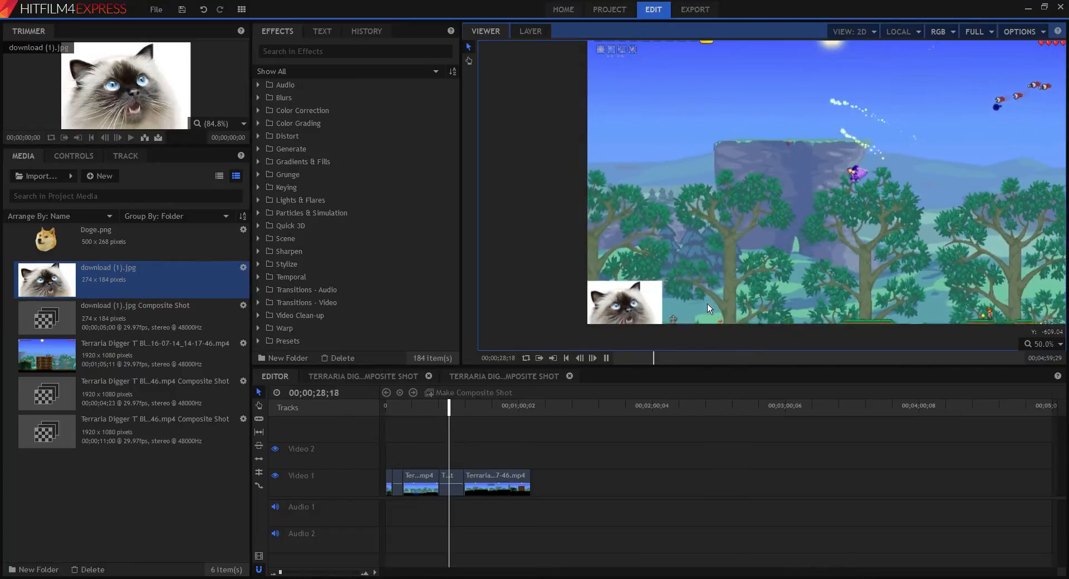
click(611, 362)
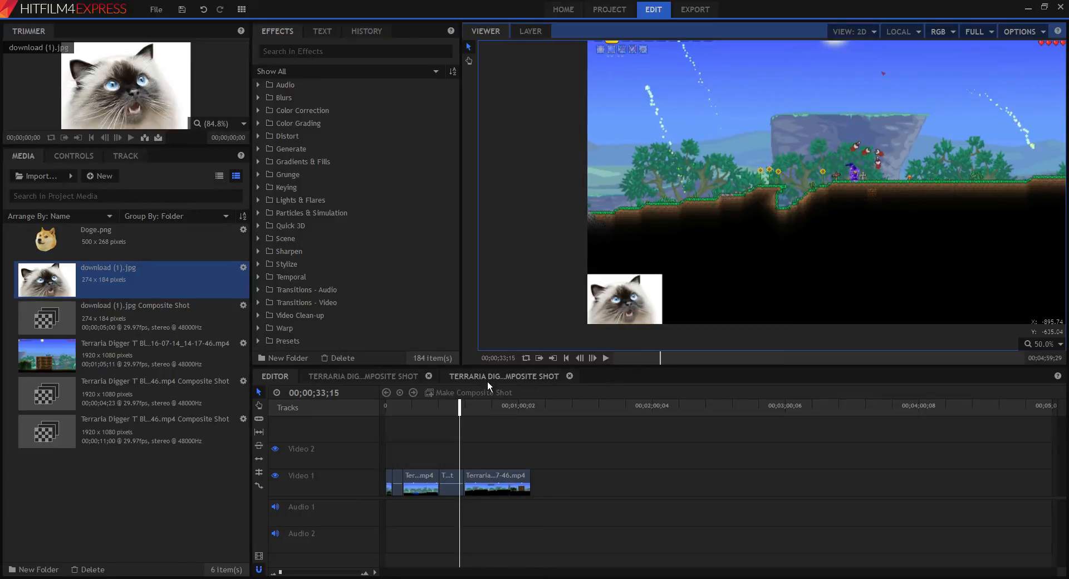
click(359, 377)
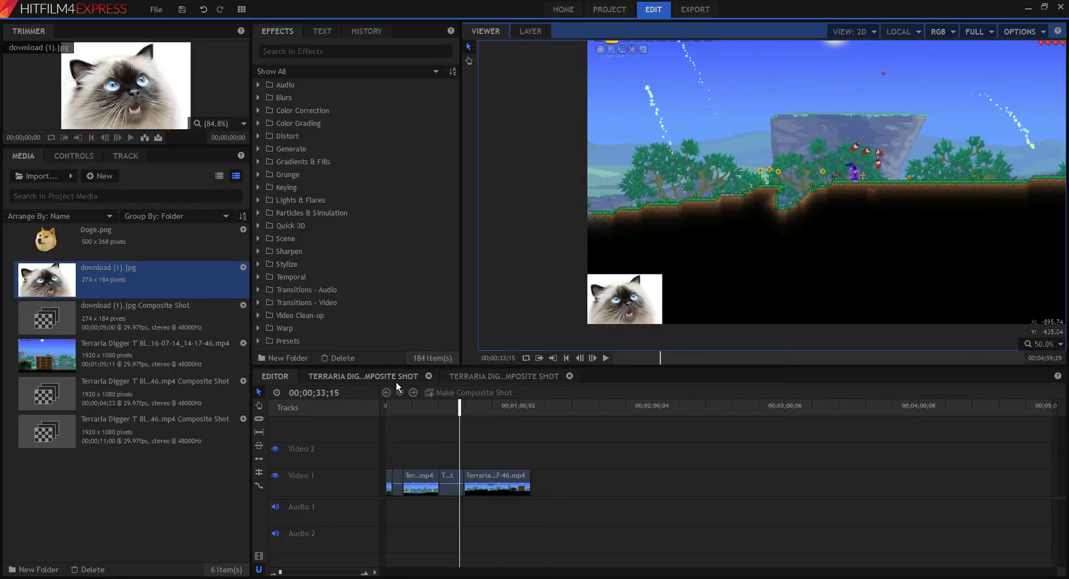
click(540, 376)
click(524, 382)
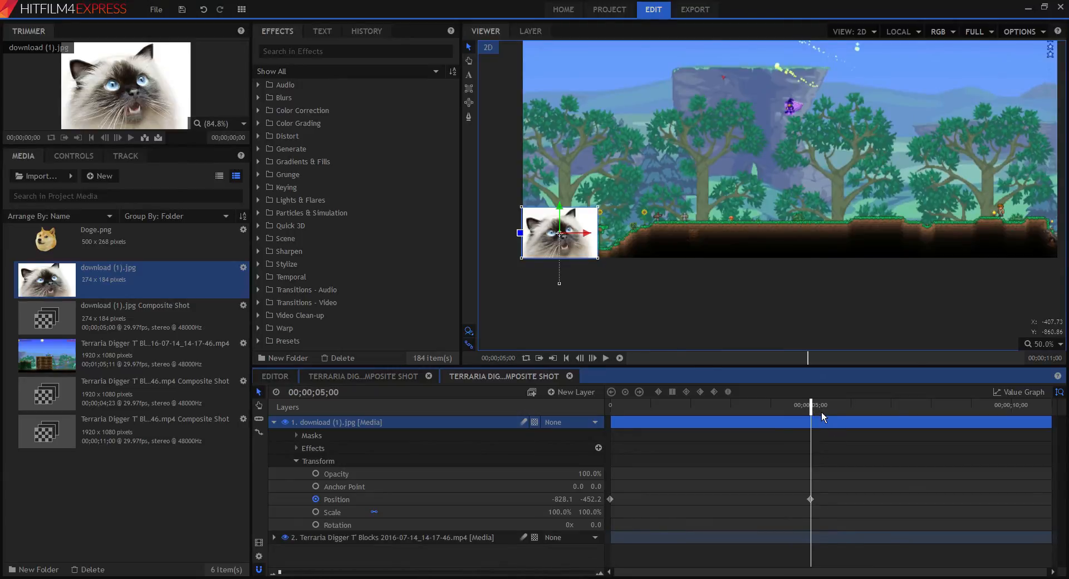
At 00;00;09;29, add a Quick 3D Fire Explosion effect to the composite shot and move it above all other layers
drag(816, 412, 1016, 412)
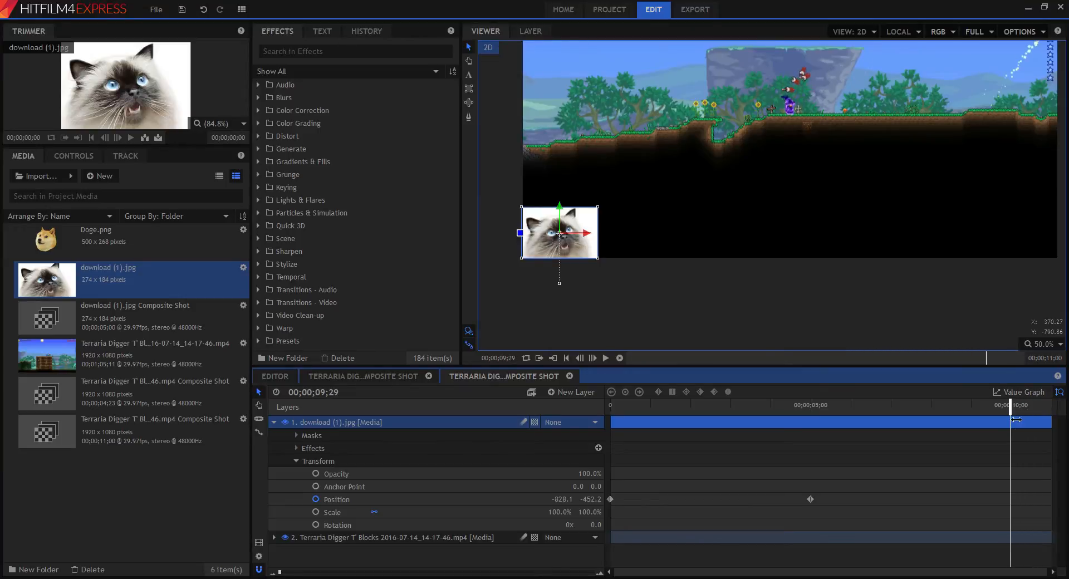
scroll(709, 280, up, 1)
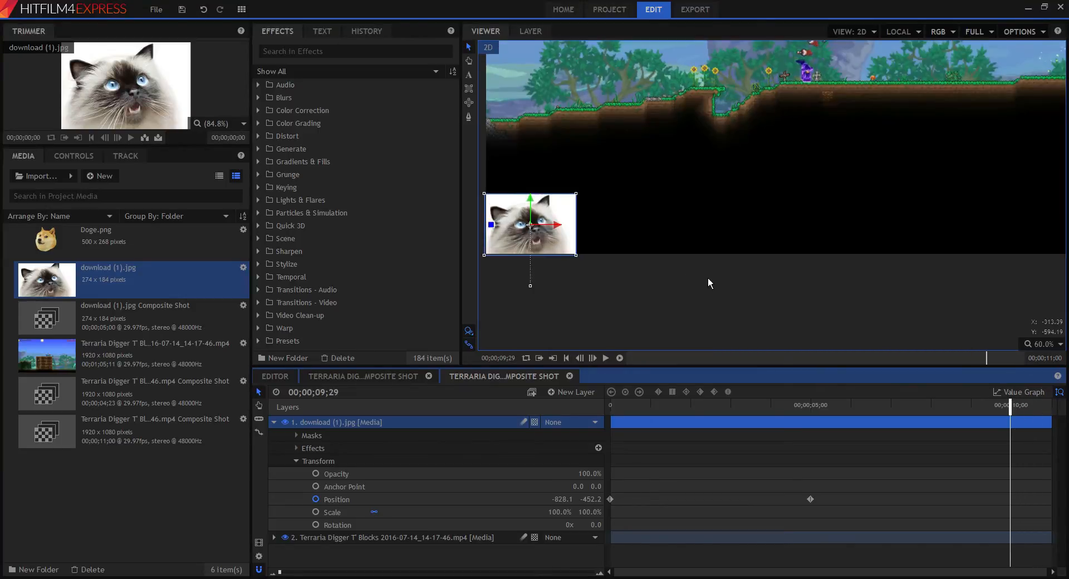
scroll(708, 279, down, 2)
drag(747, 249, 731, 295)
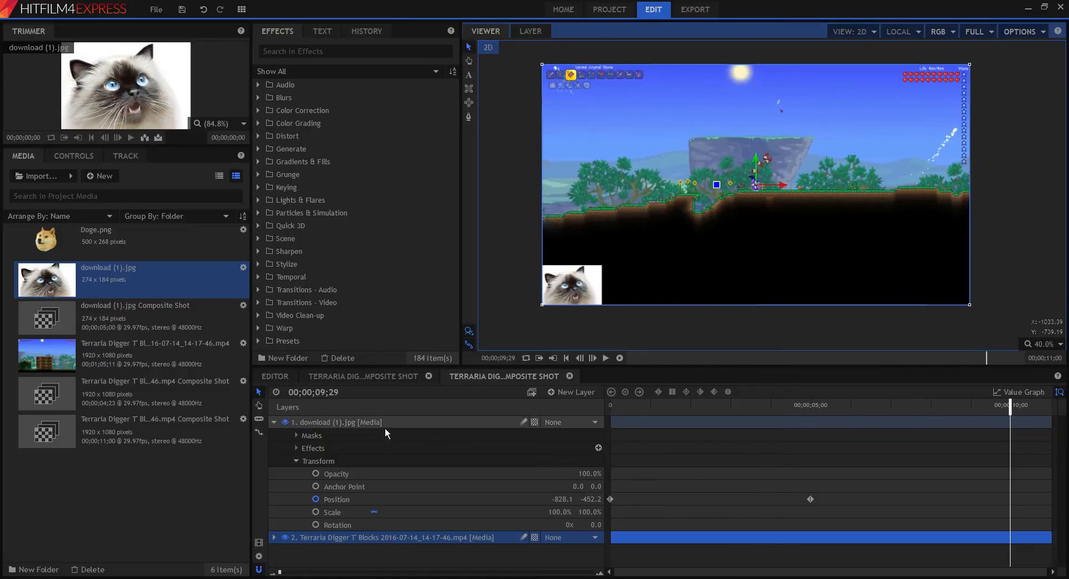
double_click(278, 227)
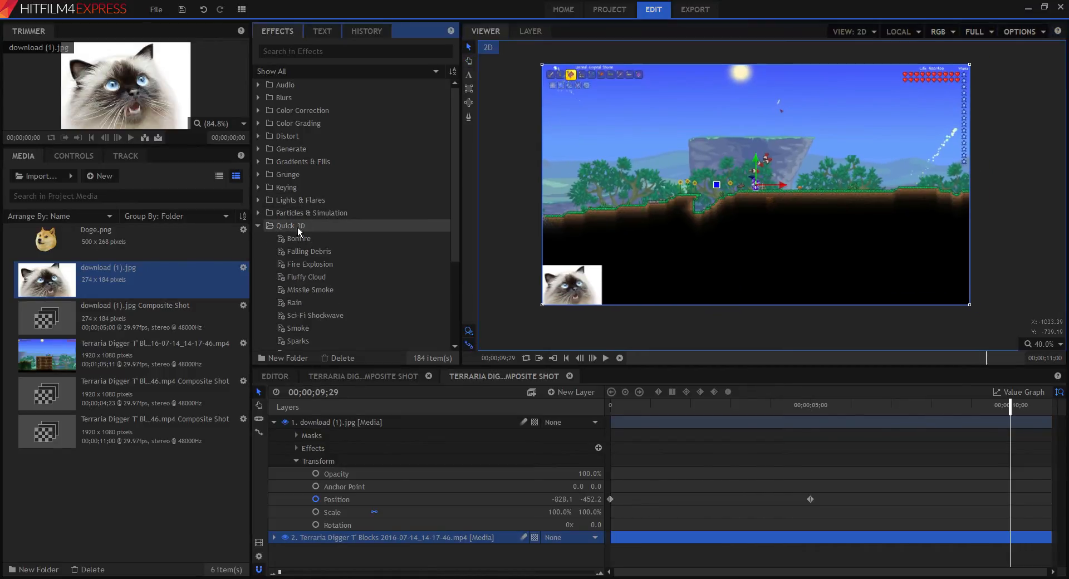
click(341, 265)
drag(329, 270, 332, 554)
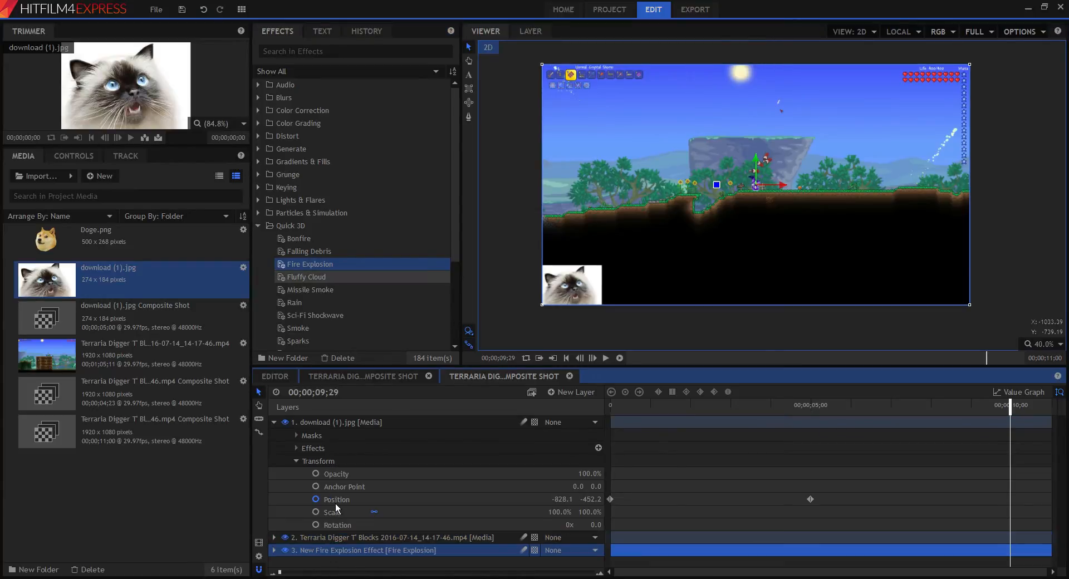
click(274, 422)
drag(323, 447, 326, 415)
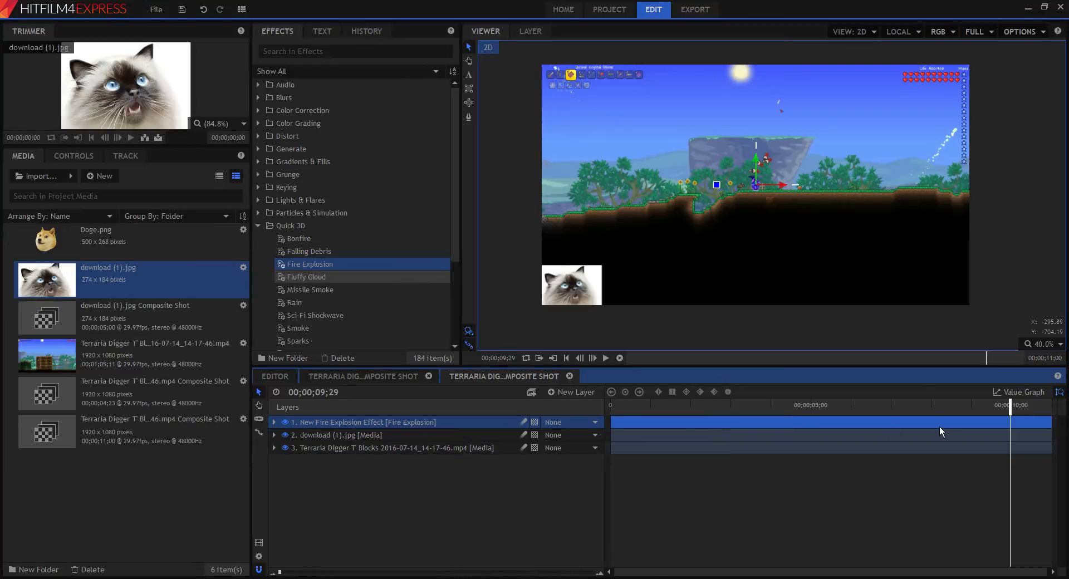
Examine the frame around the player at 00;00;09;29 for the Fire Explosion effect
scroll(785, 148, up, 2)
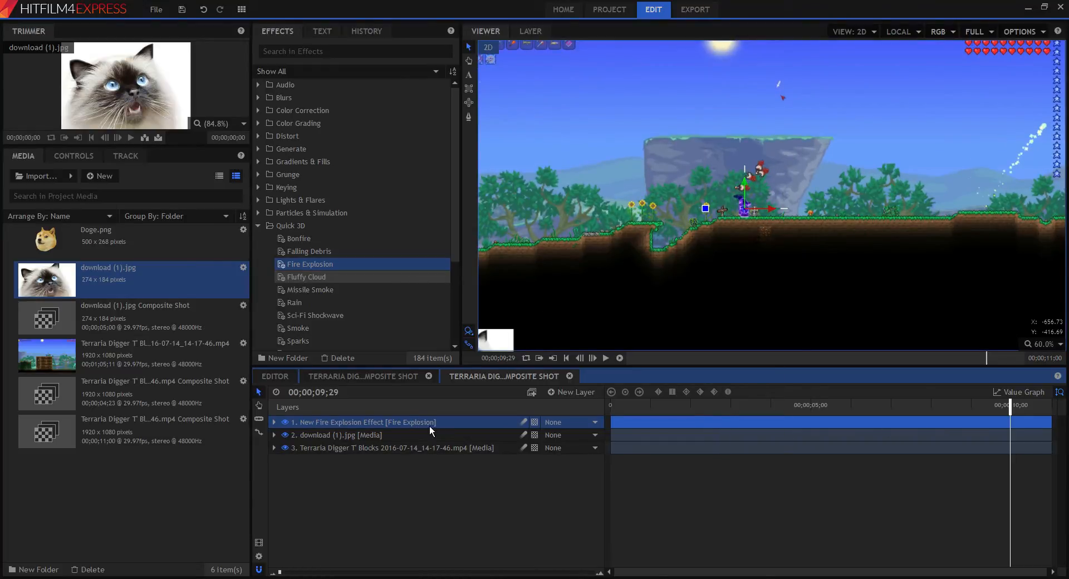
scroll(776, 272, down, 2)
scroll(730, 247, up, 2)
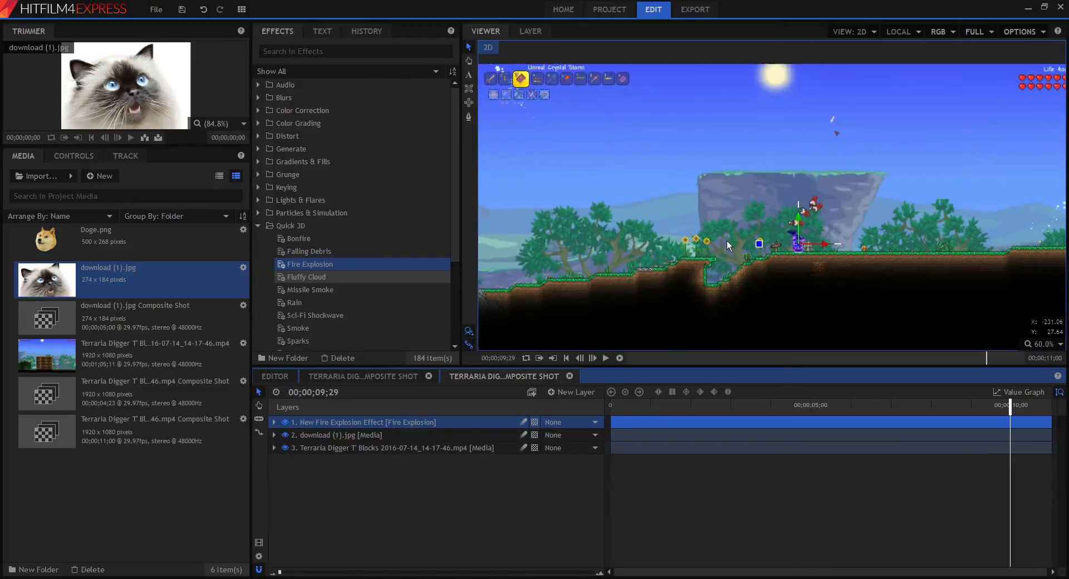
scroll(808, 250, up, 5)
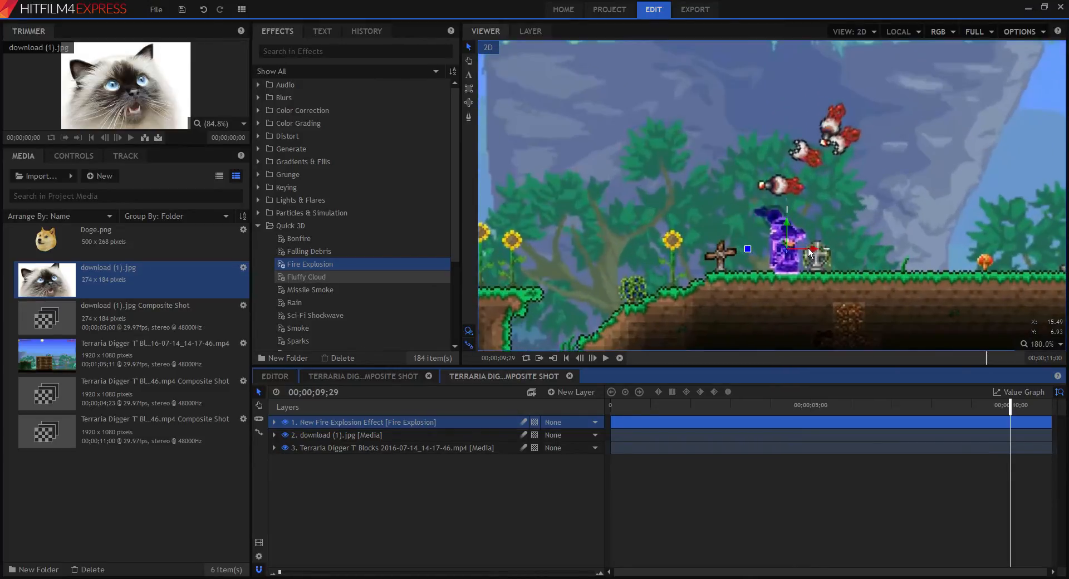
scroll(807, 249, down, 7)
scroll(808, 246, up, 1)
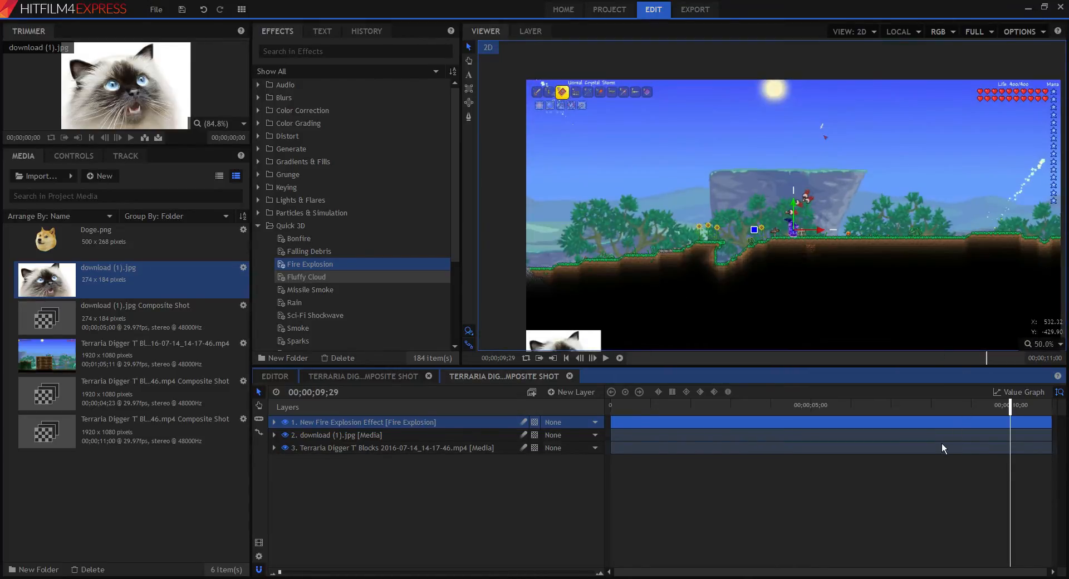
click(787, 241)
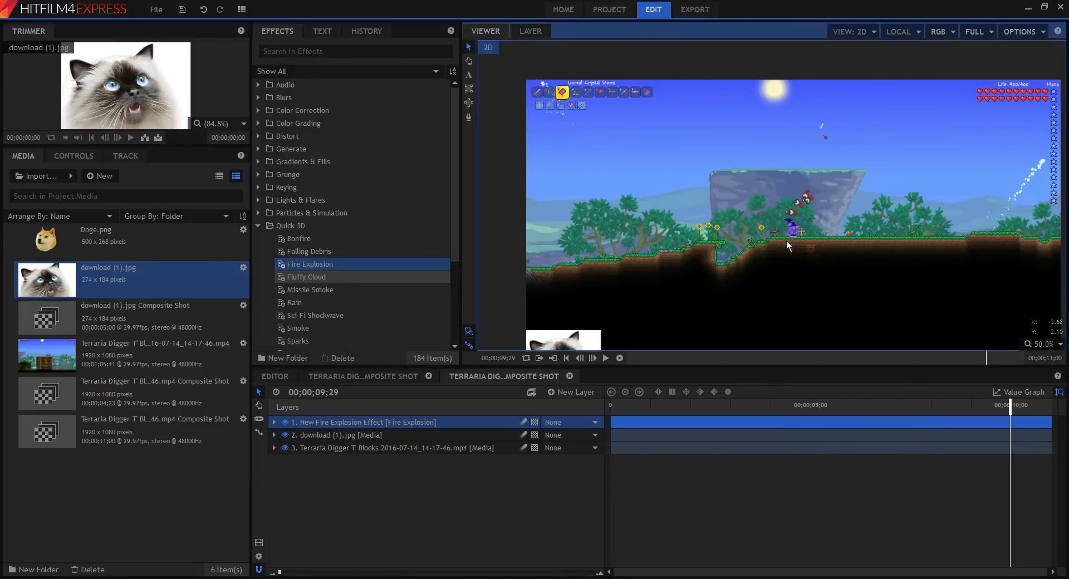
click(531, 32)
click(493, 36)
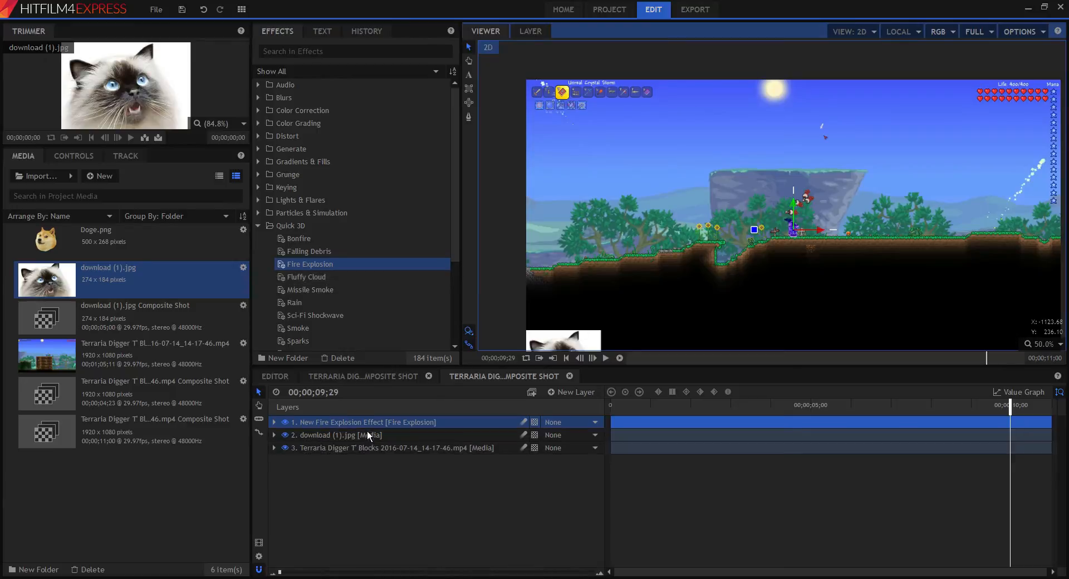
Toggle the visibility of the cat and gameplay layers off and on to check whether they hide the explosion
click(285, 434)
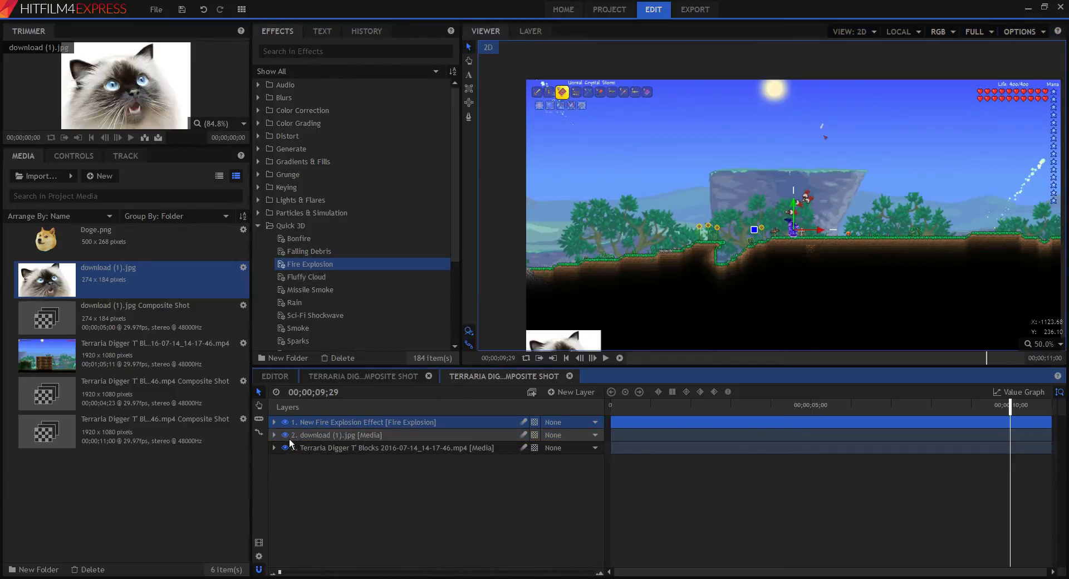
click(285, 435)
click(285, 447)
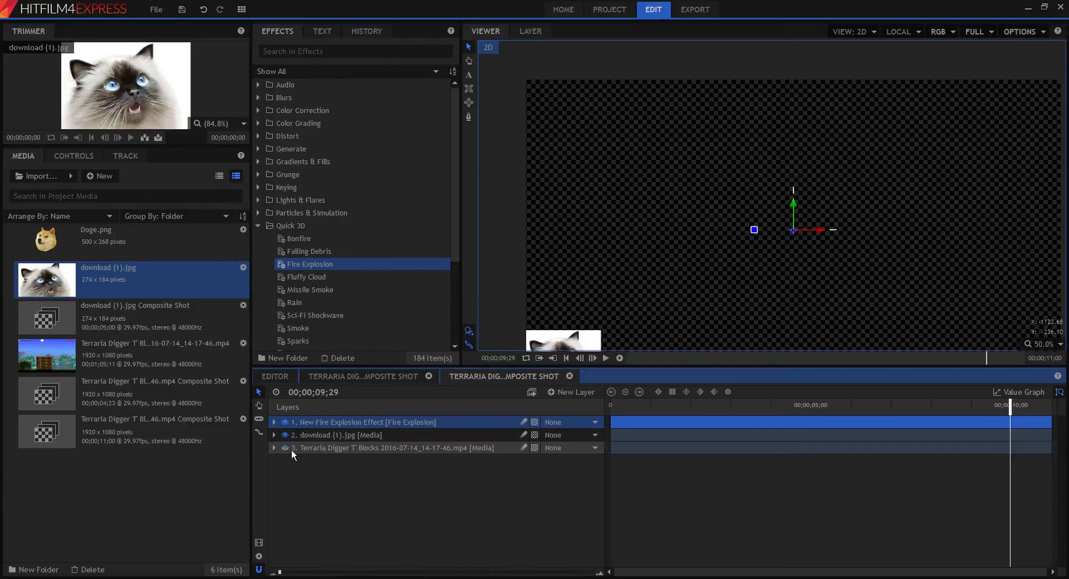
click(285, 448)
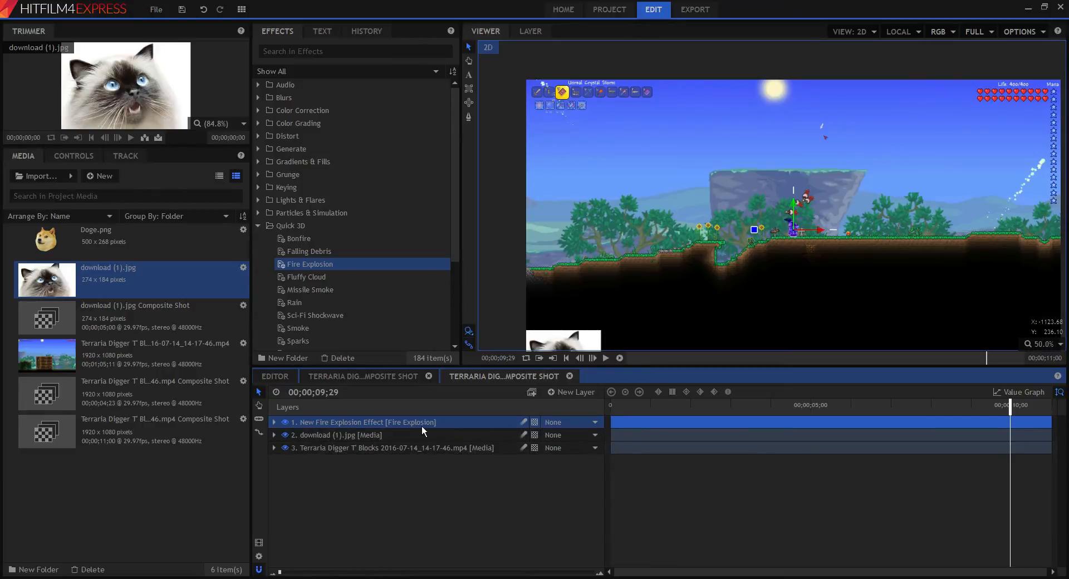
scroll(807, 237, up, 3)
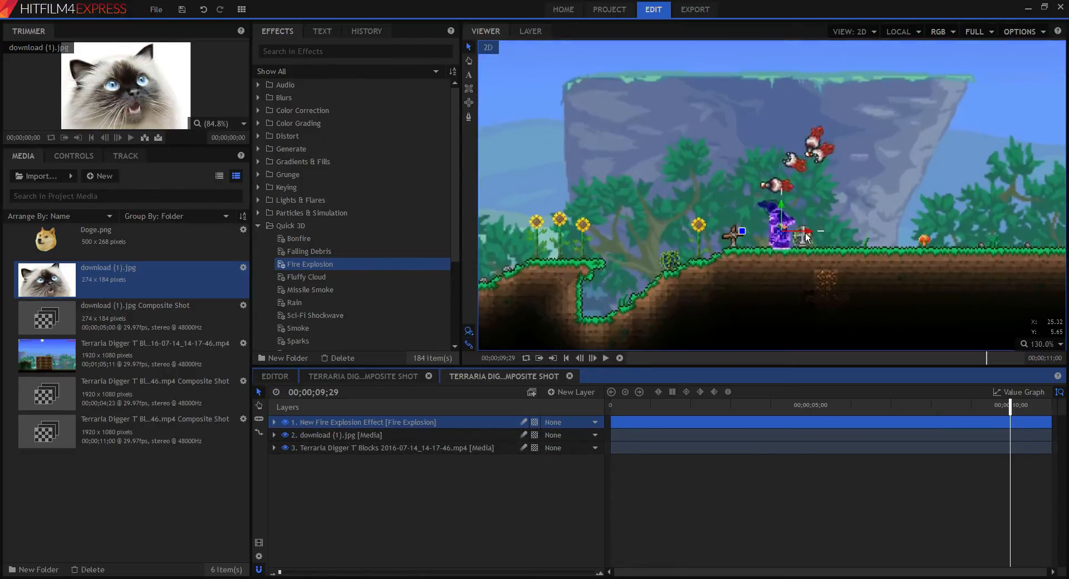
scroll(807, 236, down, 3)
Find the explosion around 00;00;05;00, shift its layer to start at about 00;00;07;15, and check it at 00;00;09;04
key(space)
click(775, 409)
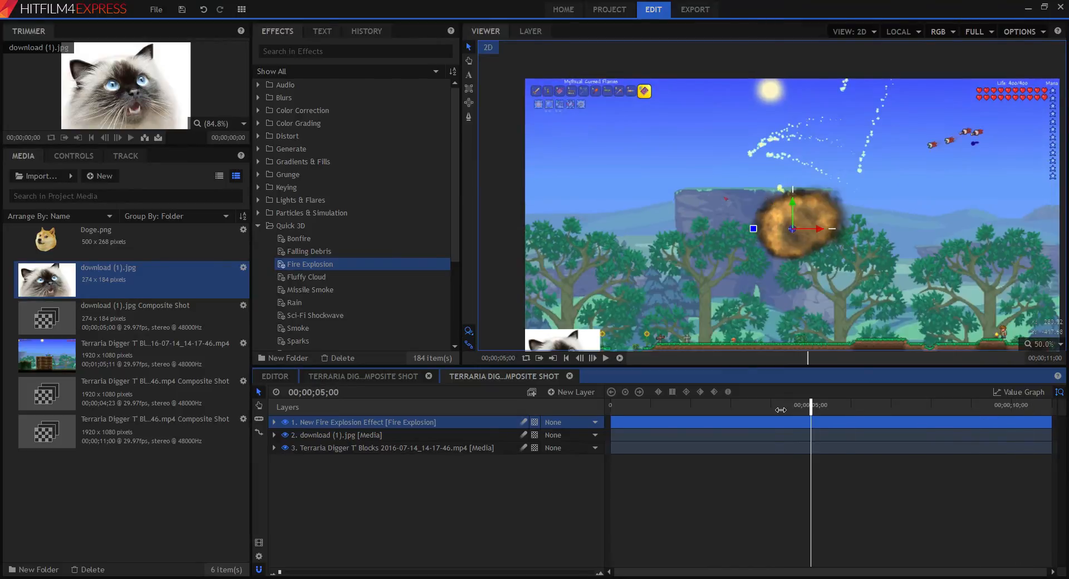
mouse_move(774, 408)
mouse_down()
mouse_move(668, 410)
mouse_move(771, 415)
mouse_up()
drag(643, 430, 938, 434)
drag(800, 401, 976, 410)
Move the gameplay footage layer down and to the left within the frame at 00;00;09;04
click(799, 235)
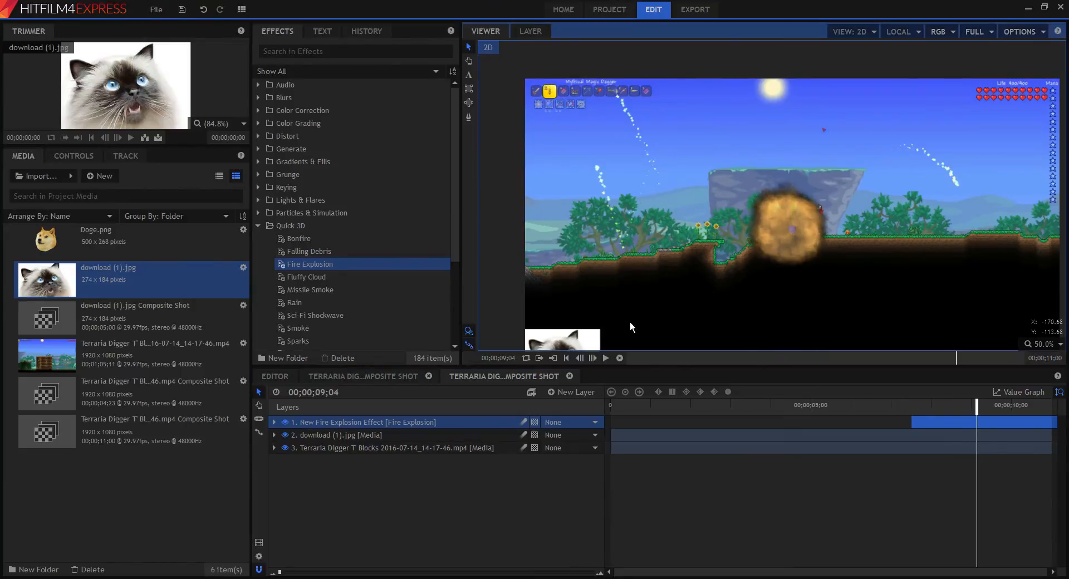
drag(781, 313, 815, 243)
drag(830, 163, 692, 271)
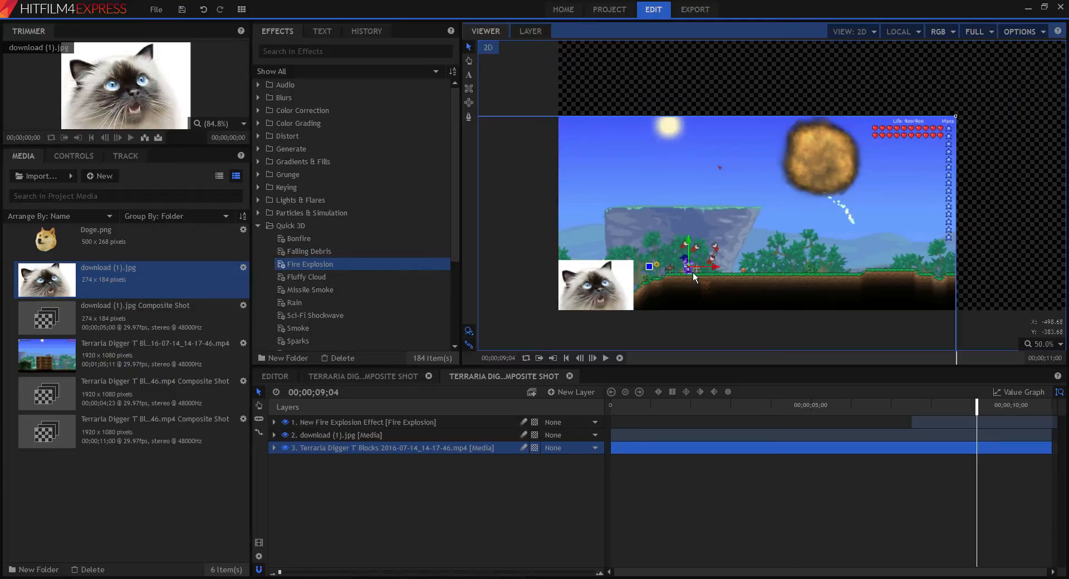
Undo the gameplay footage move and place the Fire Explosion effect over the cat picture at 00;00;09;04
key(ctrl+z)
click(391, 422)
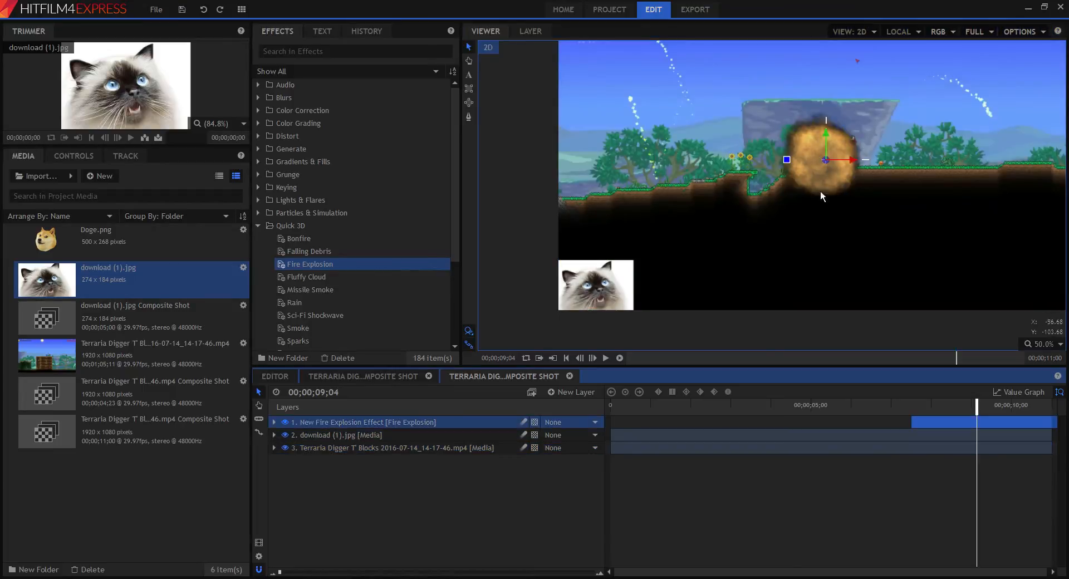
click(823, 170)
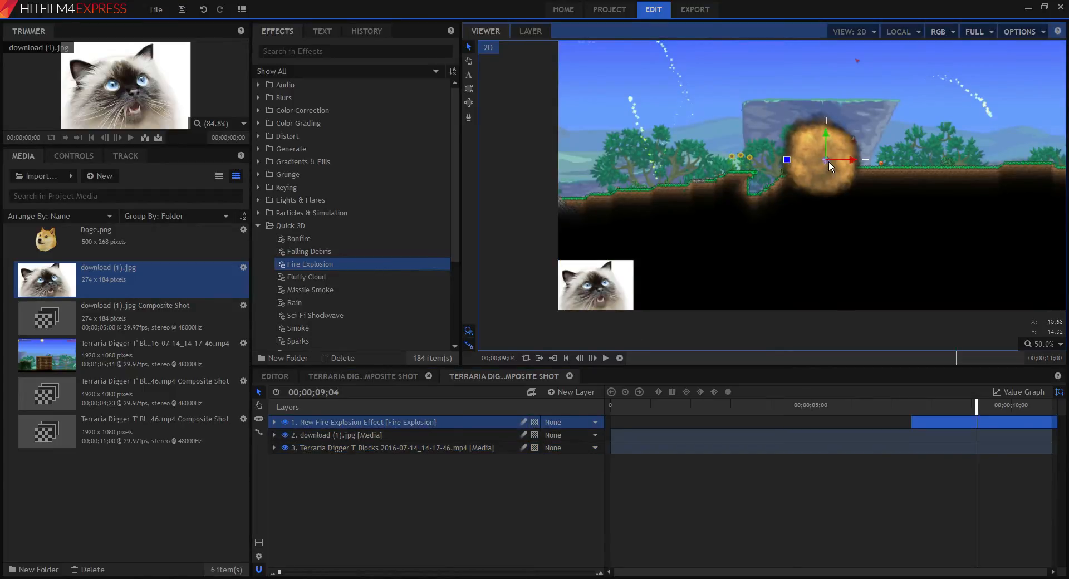
drag(858, 165, 609, 265)
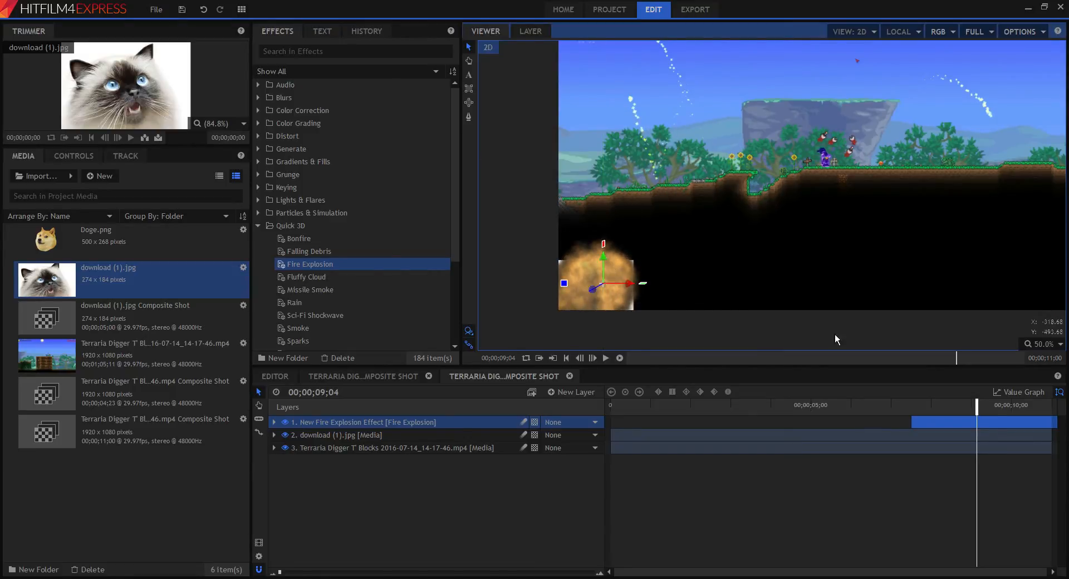
Play the composite shot in the main editing timeline to check the explosion over the cat picture
drag(979, 411, 786, 415)
click(339, 378)
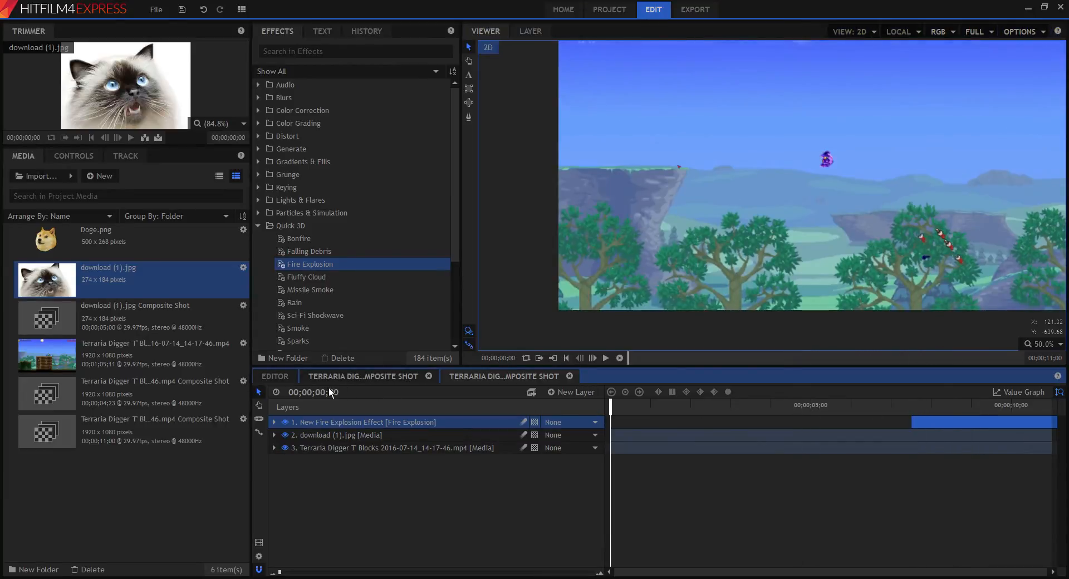
click(274, 378)
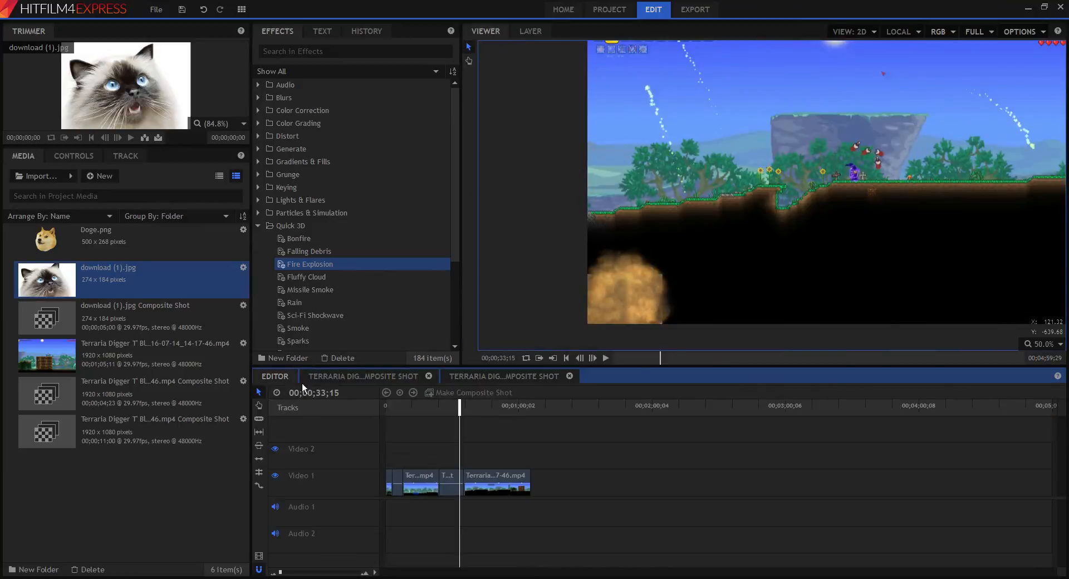
click(612, 362)
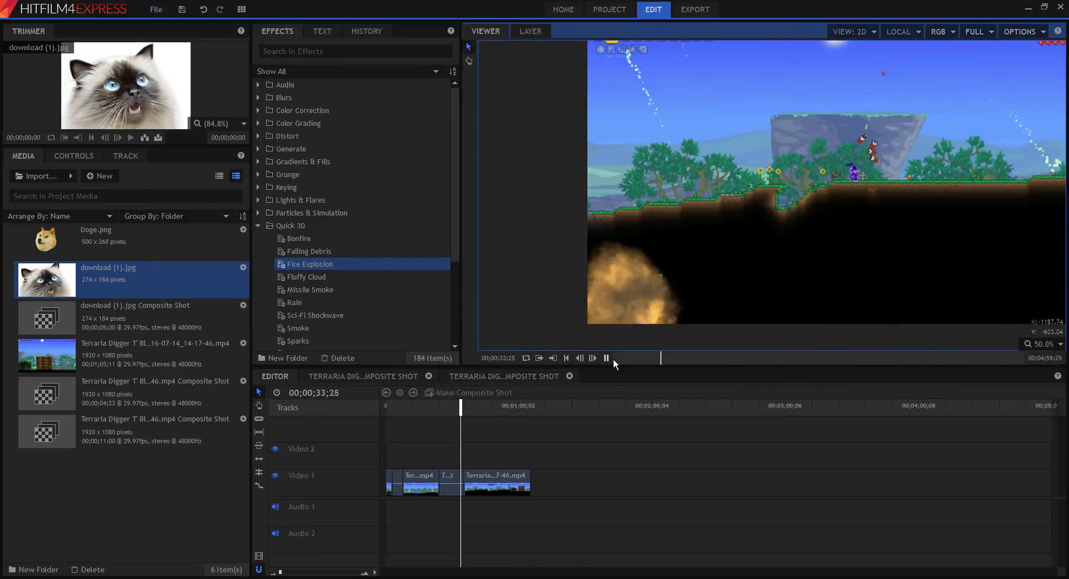
click(439, 406)
click(607, 359)
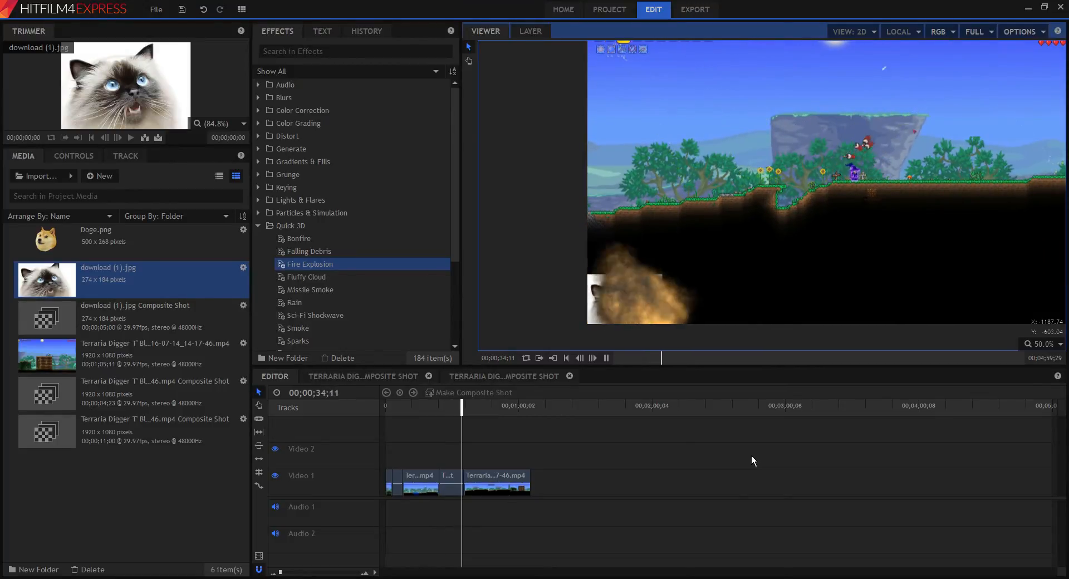
click(609, 362)
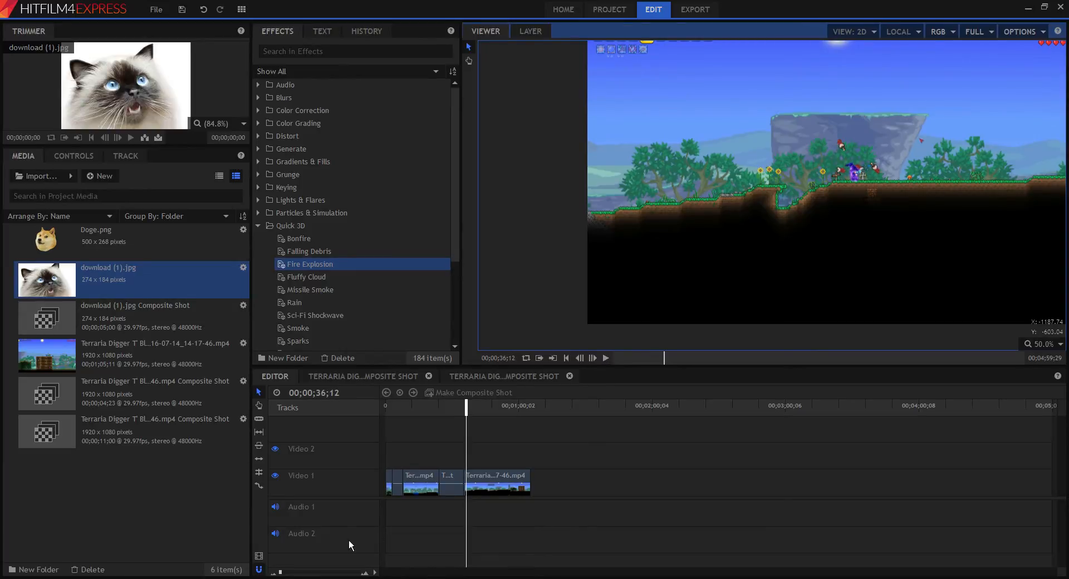
Delete the empty Video 2 track from the main editing timeline
click(329, 544)
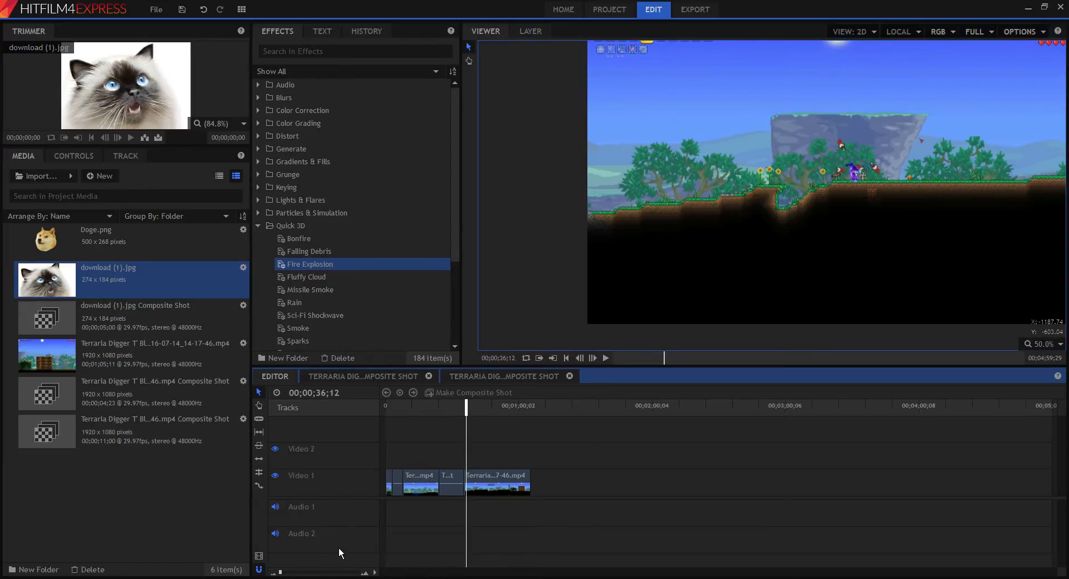
click(310, 452)
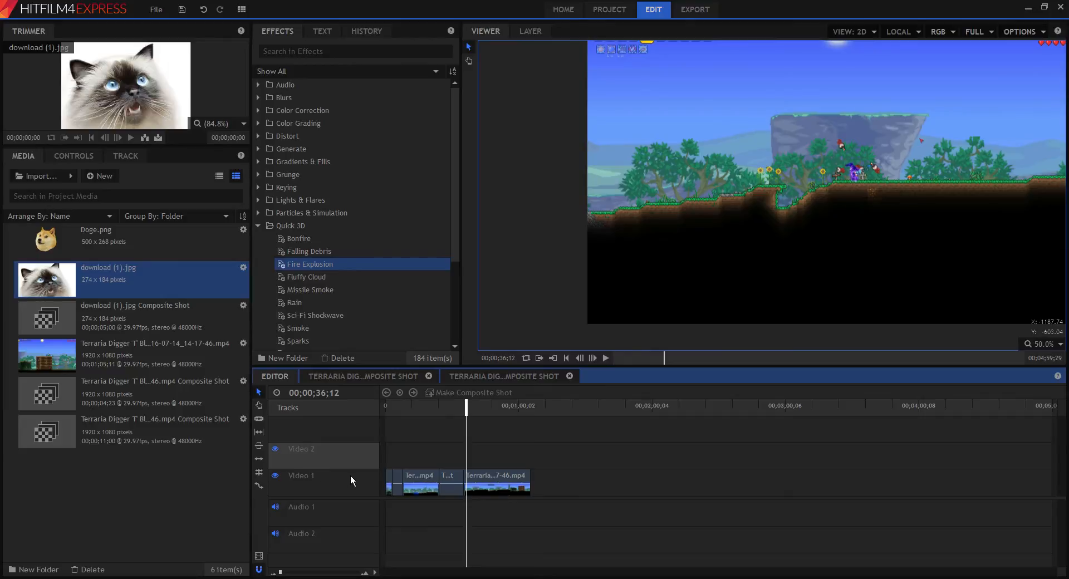
click(559, 455)
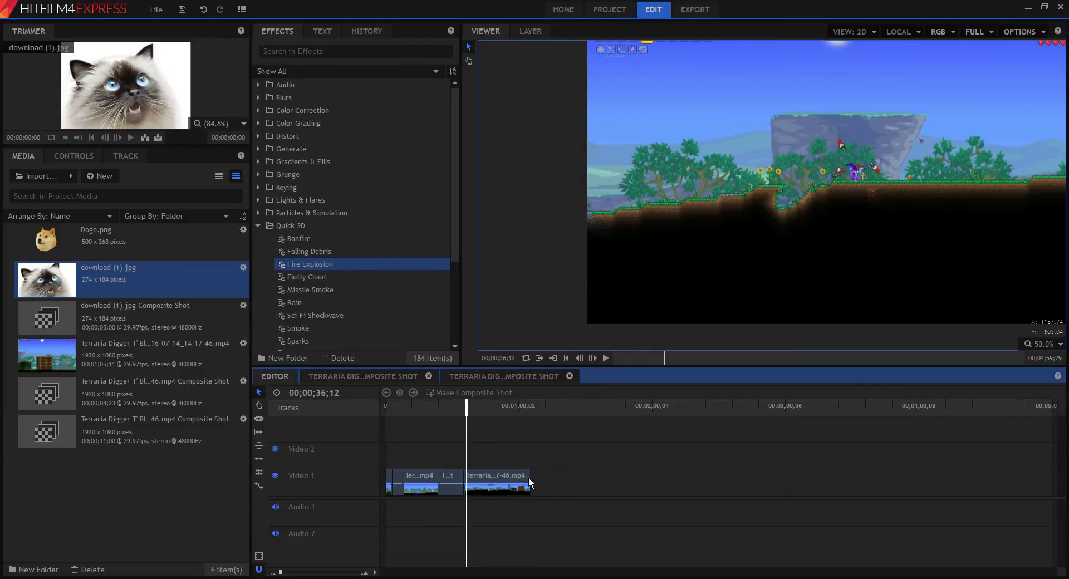
click(340, 456)
key(Delete)
Rename the Audio 2 track as SFX
click(322, 533)
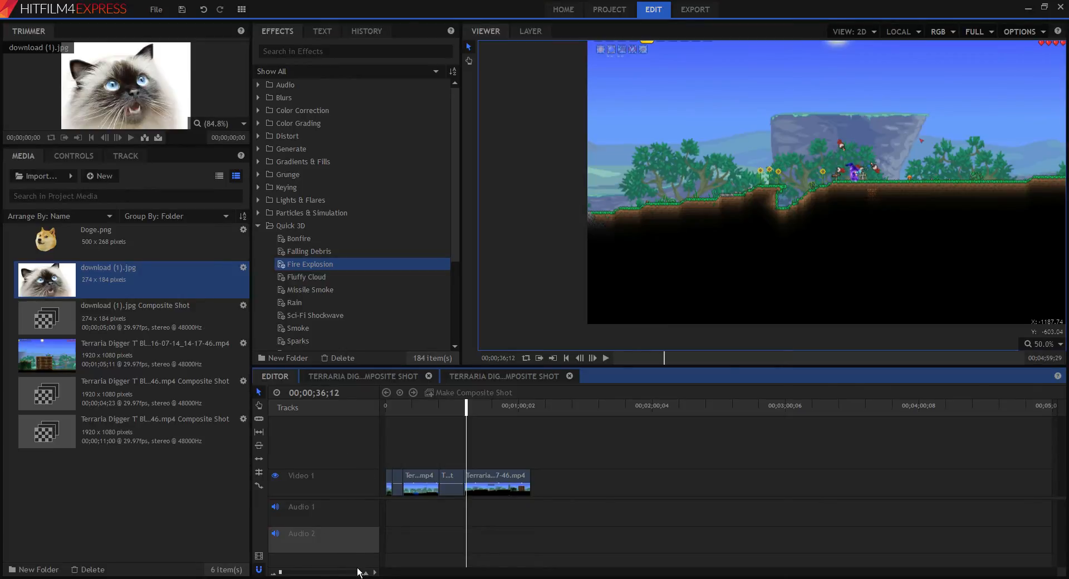
double_click(349, 544)
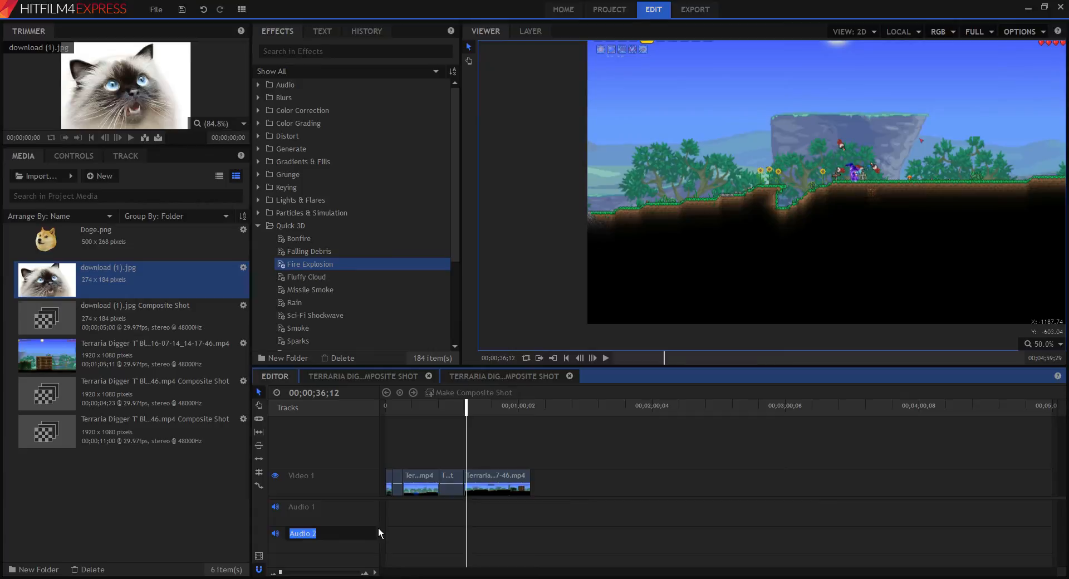
text(SFX)
key(Escape)
double_click(331, 534)
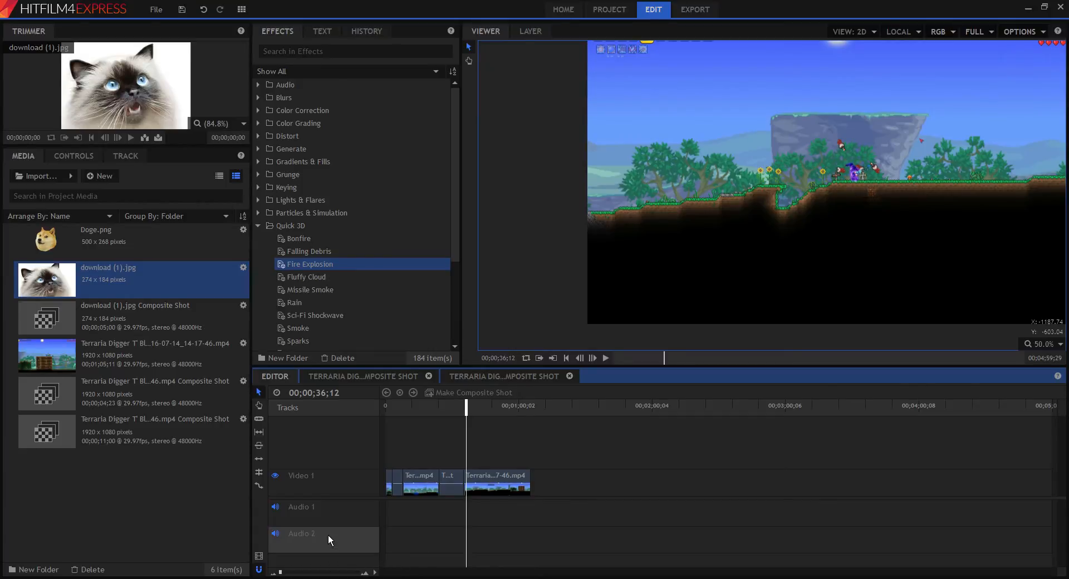
text(S)
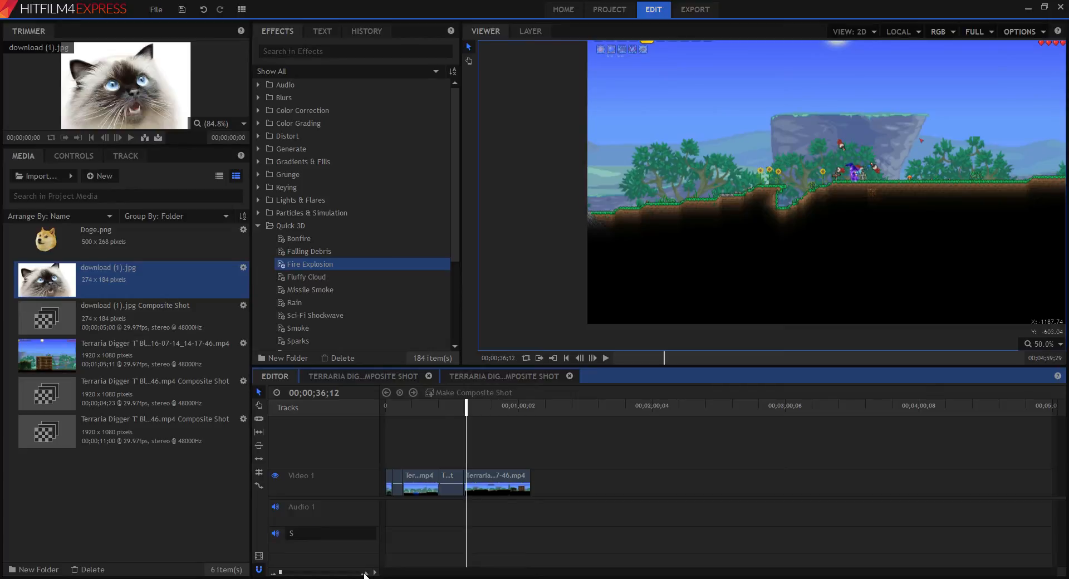
text(FX)
key(Return)
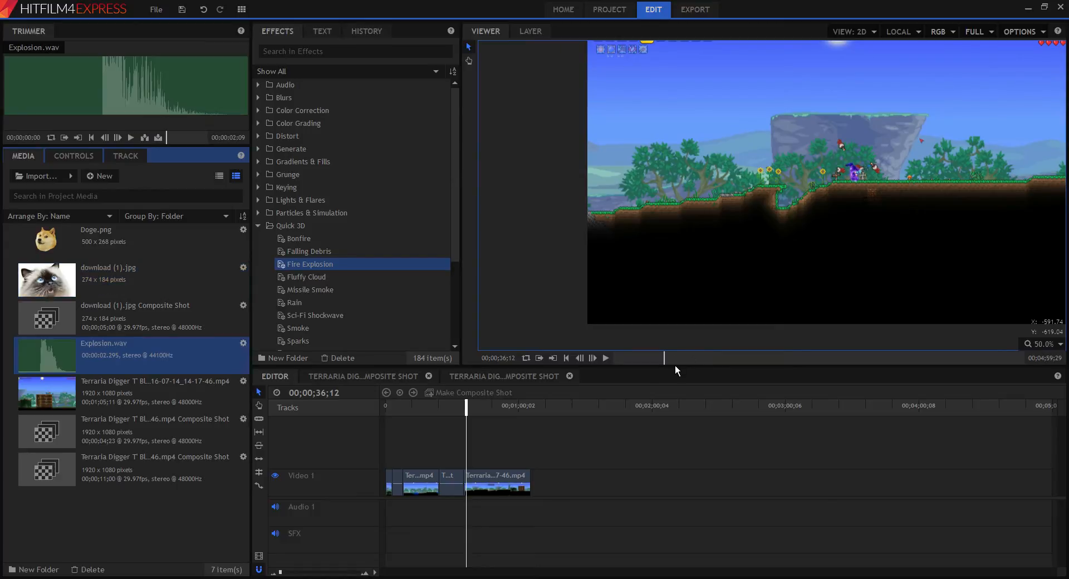
Place Explosion.wav on the Audio 1 track beneath the composite shot, spanning 00;00;31;24, and play it back to check its timing
drag(278, 499, 450, 516)
drag(466, 413, 460, 415)
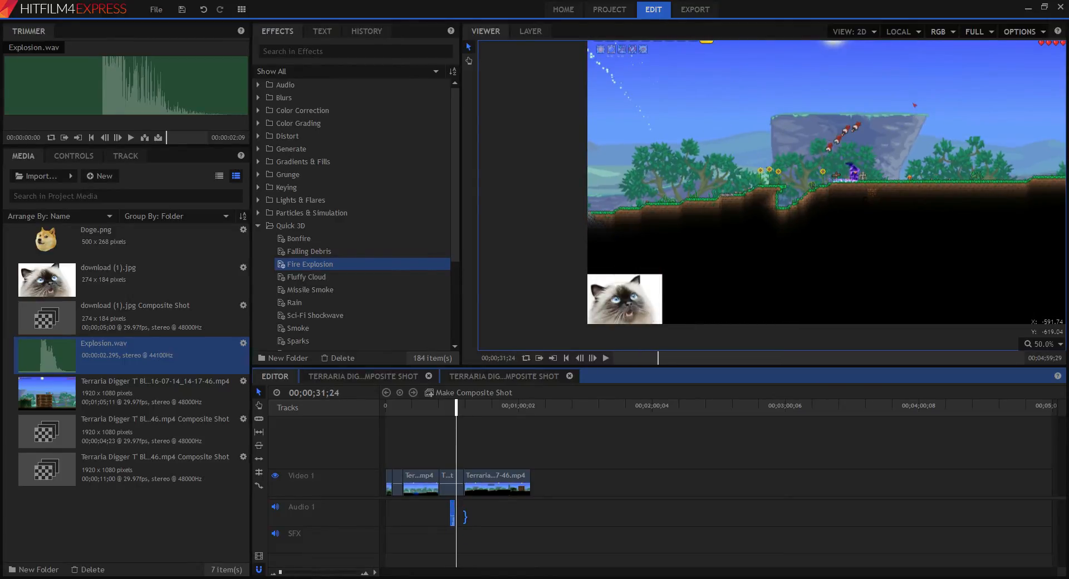
scroll(462, 517, up, 5)
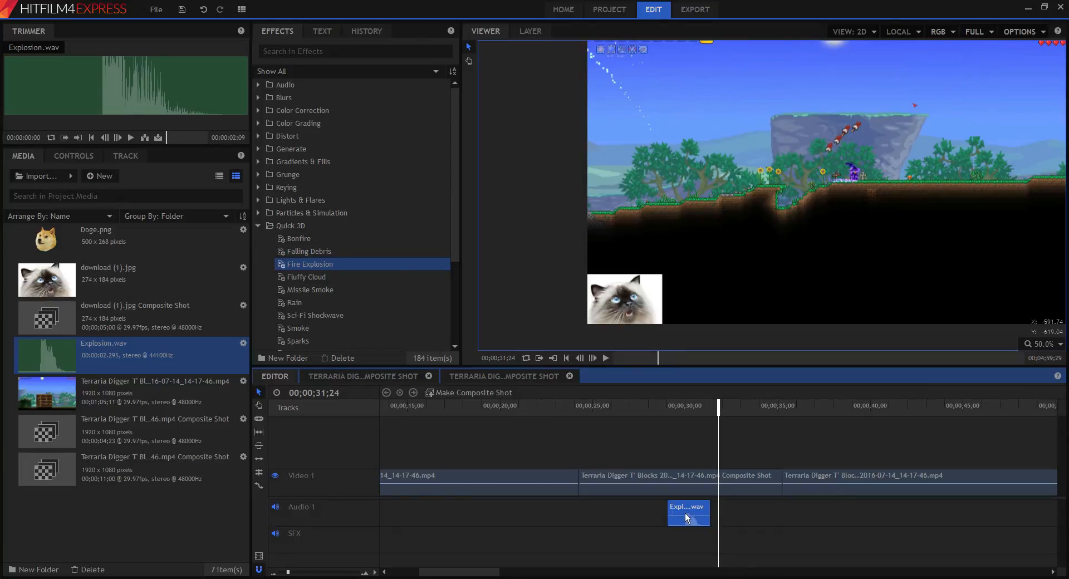
drag(683, 513, 714, 516)
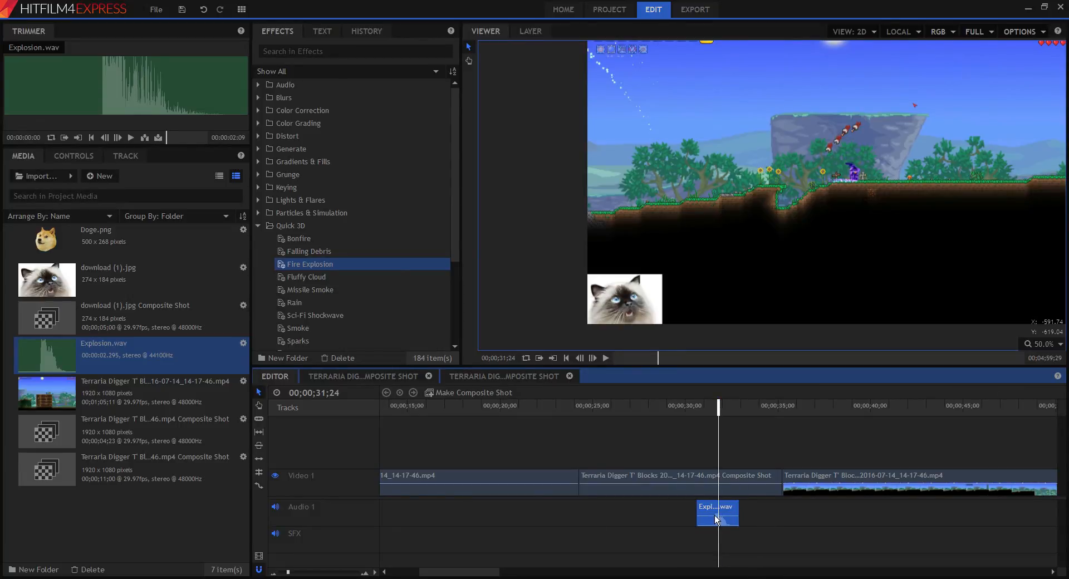
drag(716, 519, 721, 519)
click(614, 361)
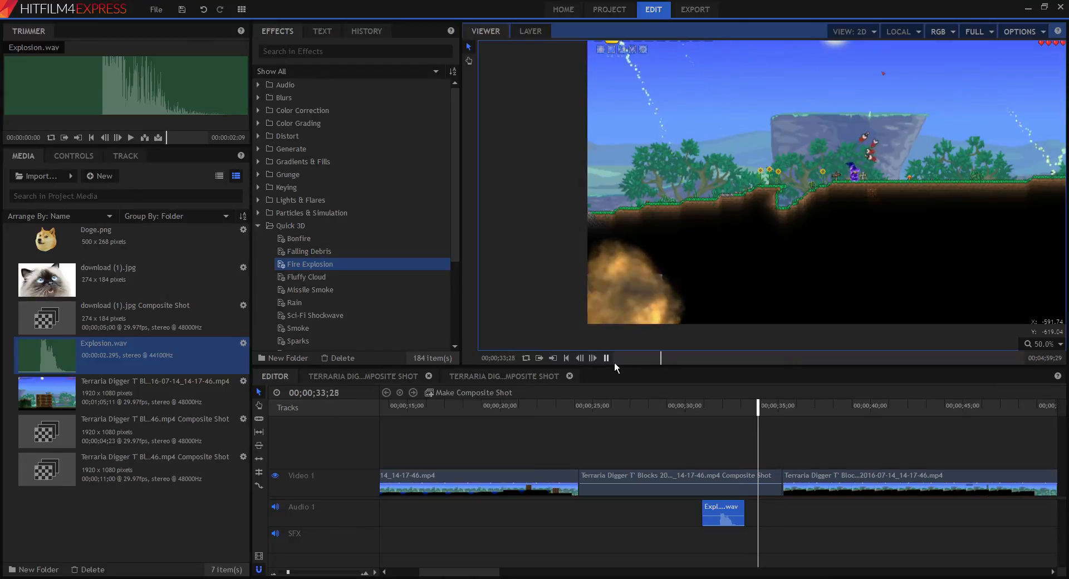
click(614, 362)
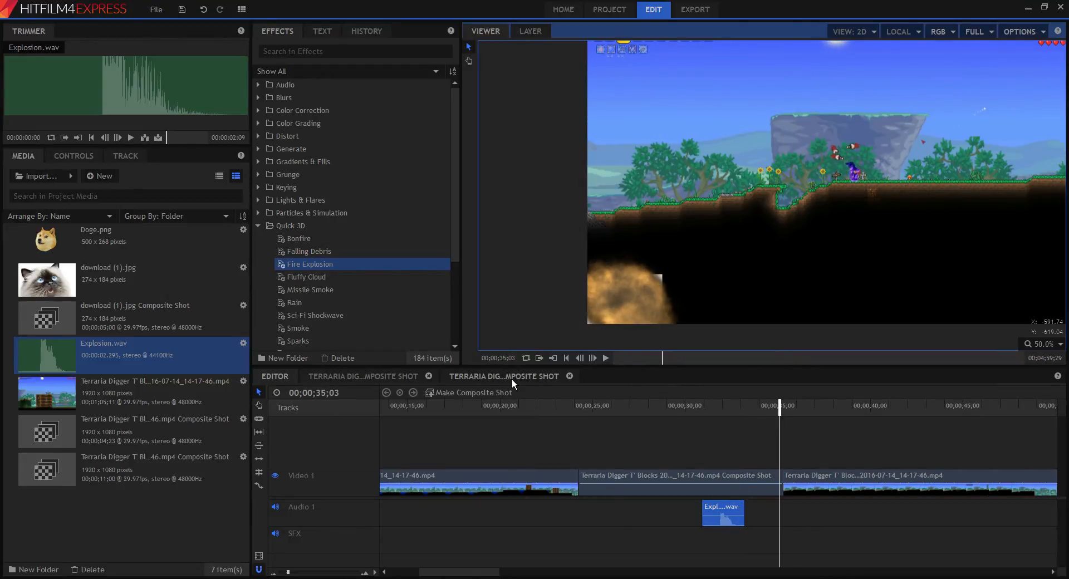
Set the Fire Explosion effect's duration to 1.8 s in the composite shot with the cat picture
click(493, 379)
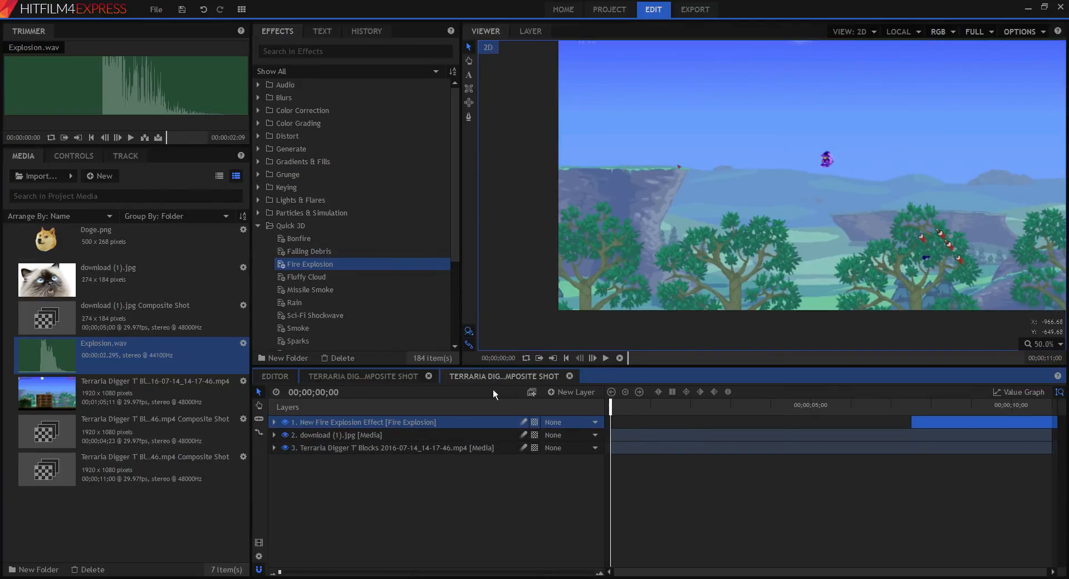
click(74, 156)
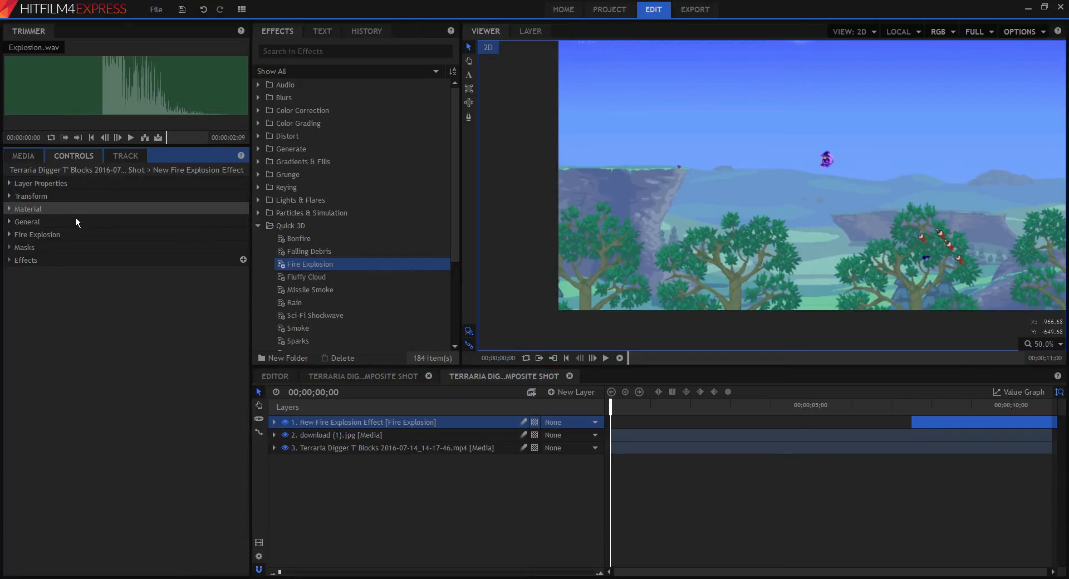
click(15, 236)
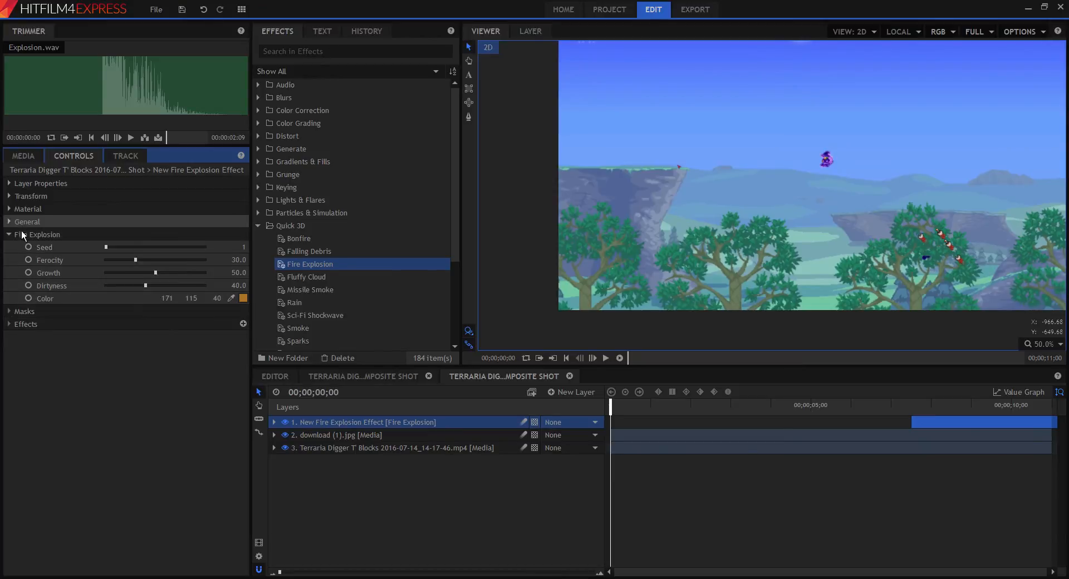
click(15, 213)
click(15, 213)
click(13, 226)
drag(128, 254, 117, 252)
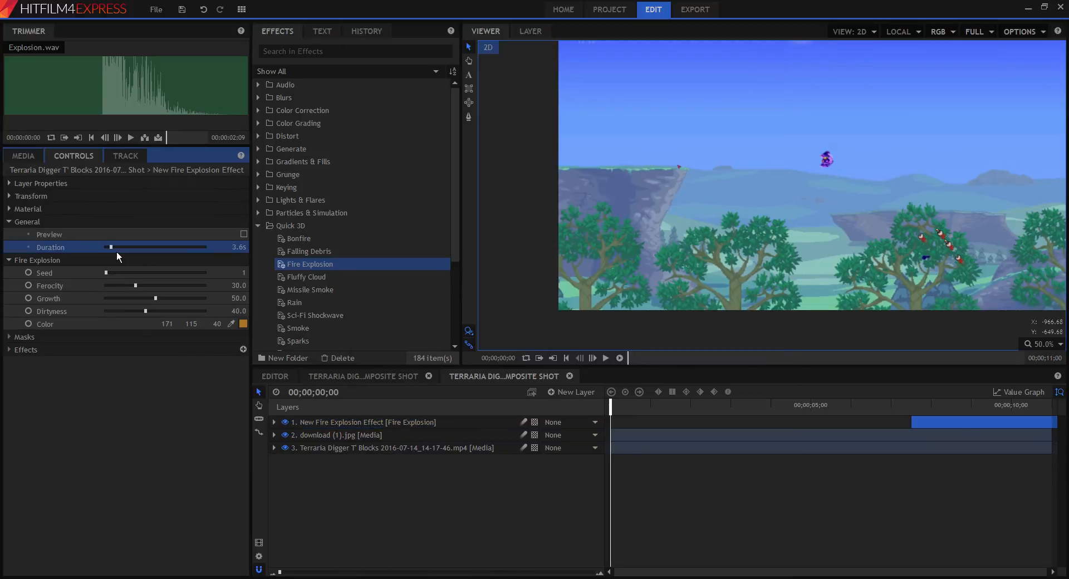
Play the composite shot from the explosion's start to check the shortened effect
click(605, 357)
click(914, 404)
click(606, 358)
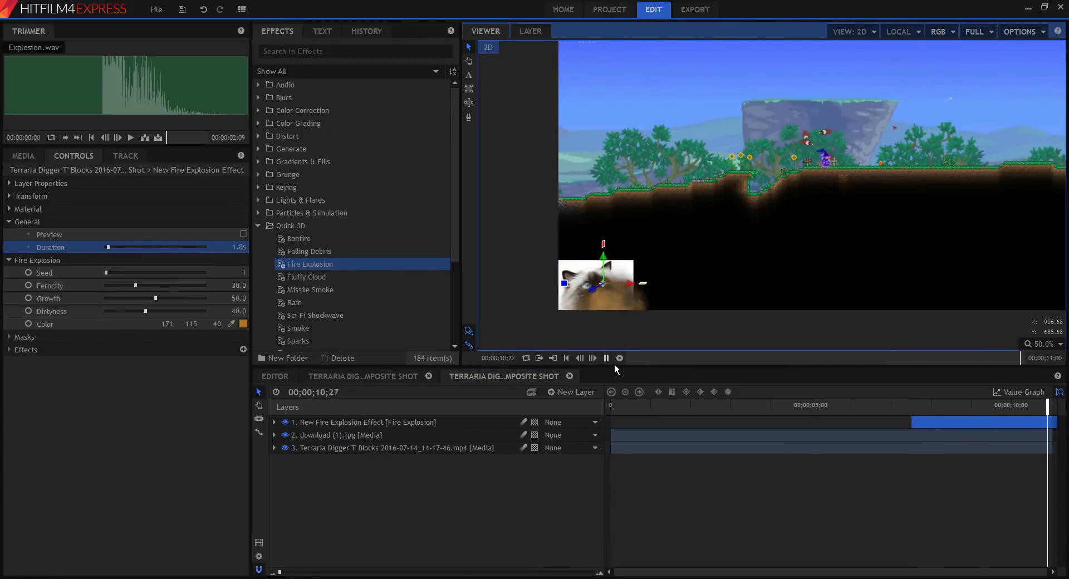
key(space)
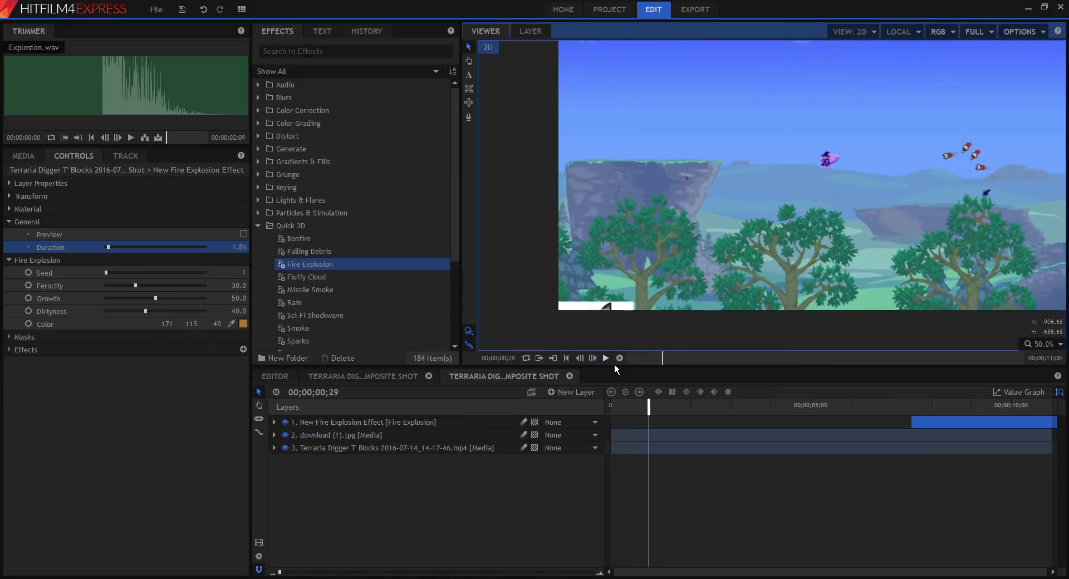
Examine the explosion layer's Material, Transform and Layer Properties settings, and collapse all its property groups
click(15, 211)
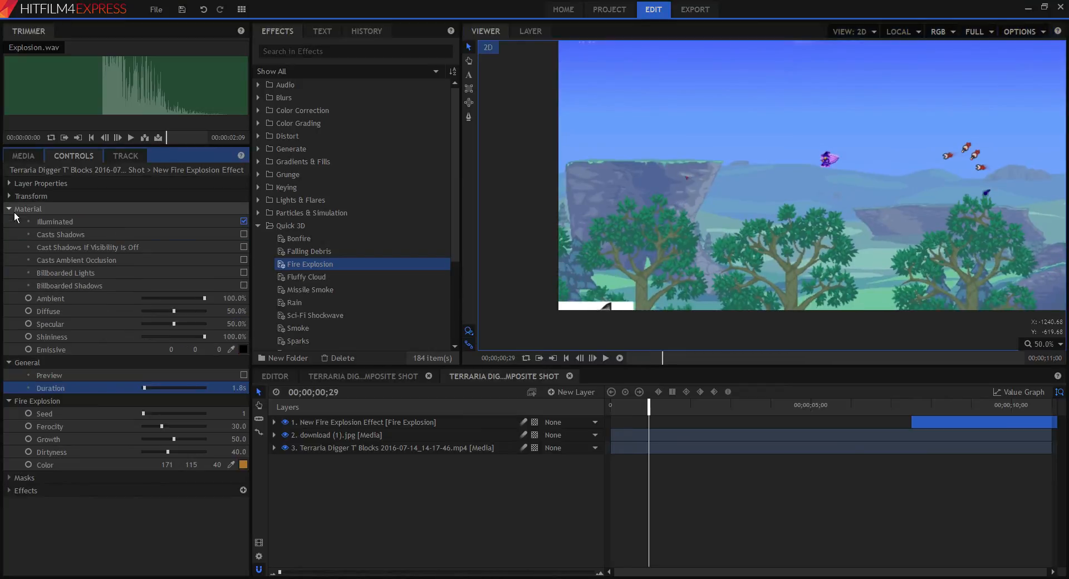
click(14, 210)
click(11, 195)
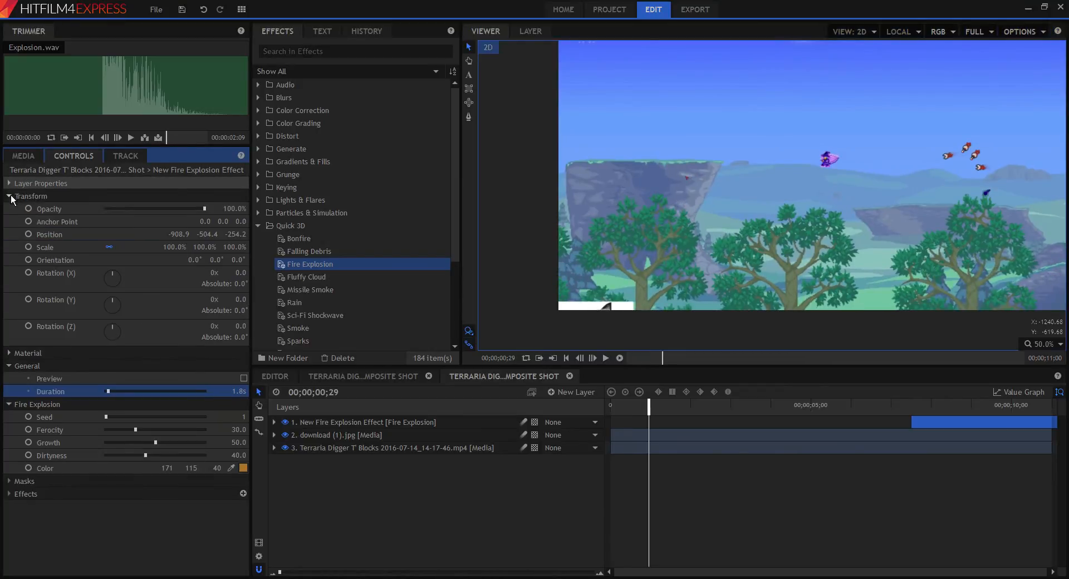
click(13, 197)
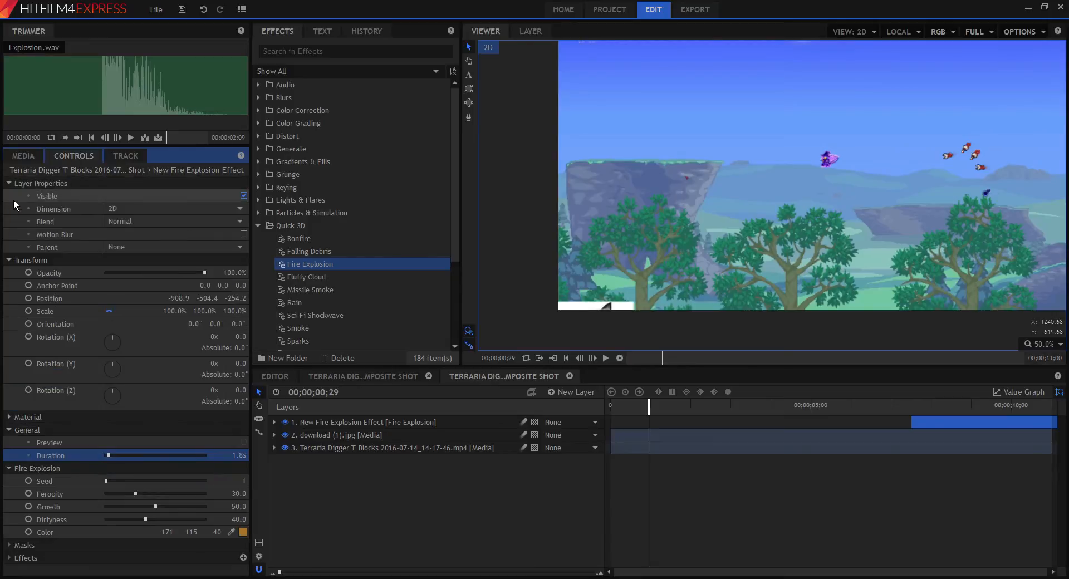
click(14, 198)
click(15, 199)
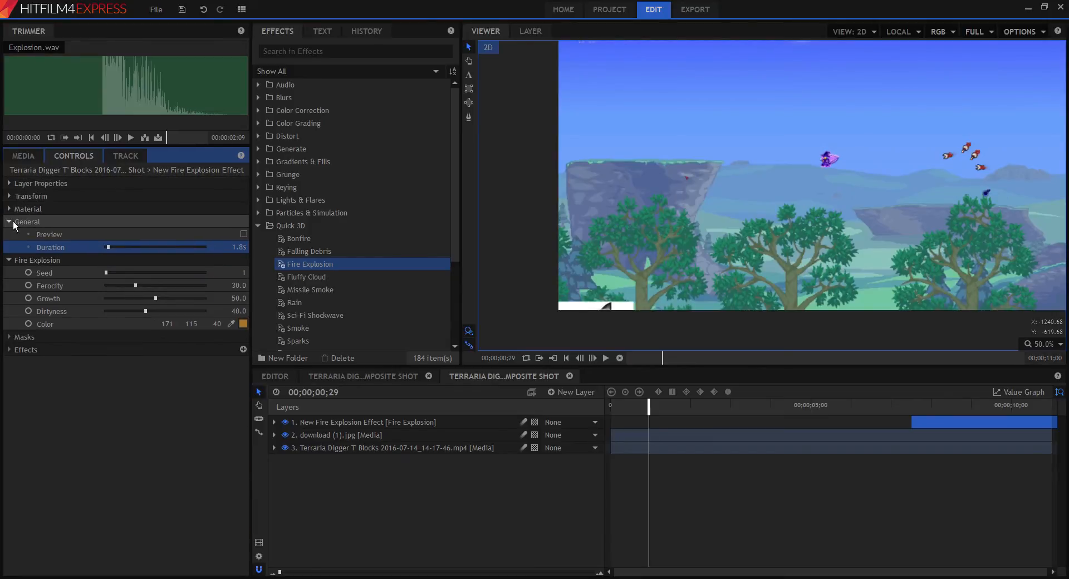
click(13, 223)
click(12, 236)
Try a 2.4 s duration for the explosion, return it to 1.8 s, and expand its Fire Explosion settings
click(960, 424)
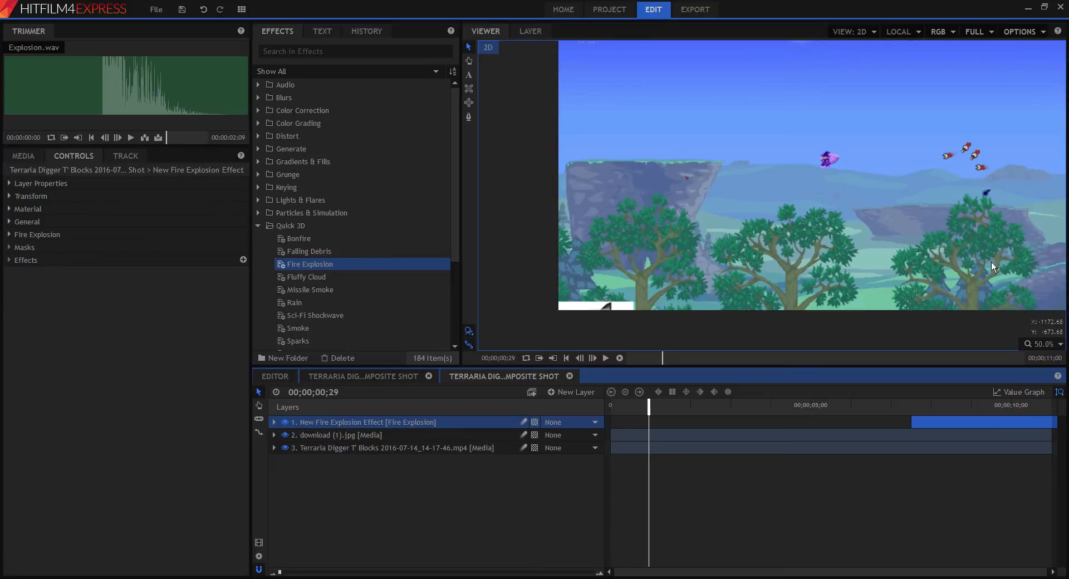
click(864, 494)
click(974, 426)
click(11, 222)
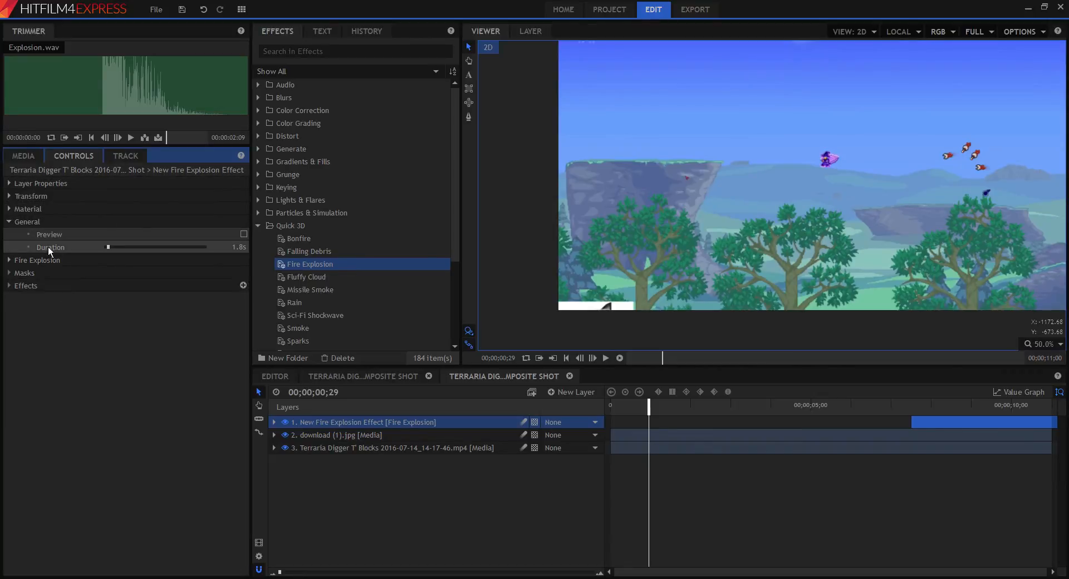
click(111, 249)
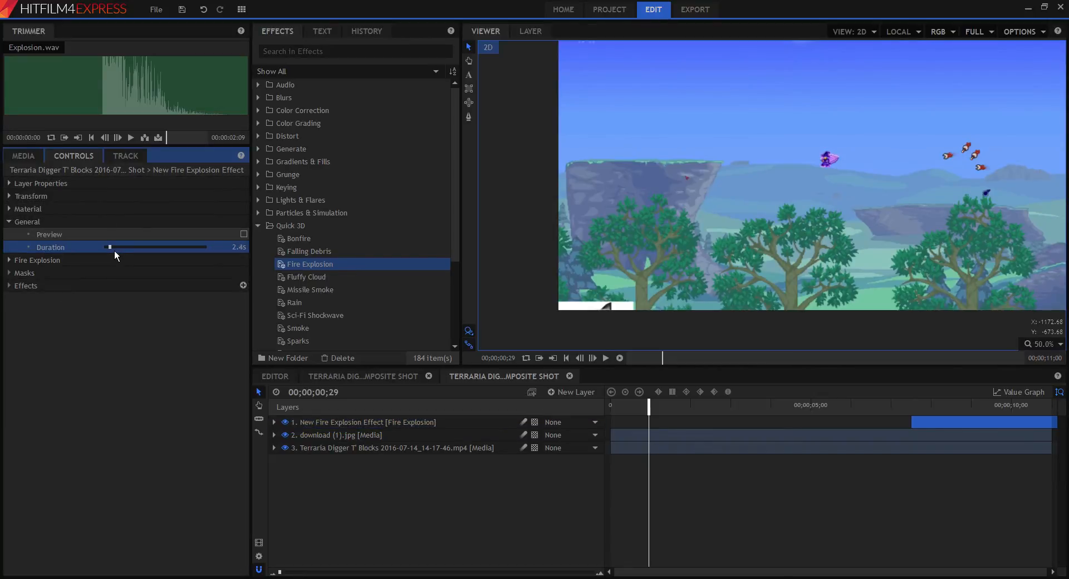
drag(114, 249, 114, 250)
click(15, 265)
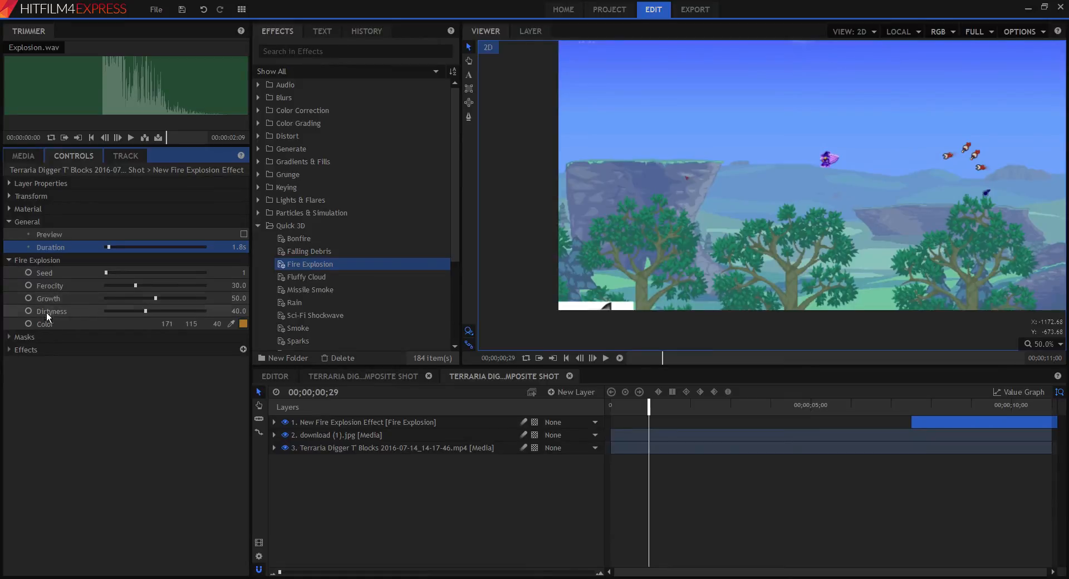
click(14, 210)
click(14, 209)
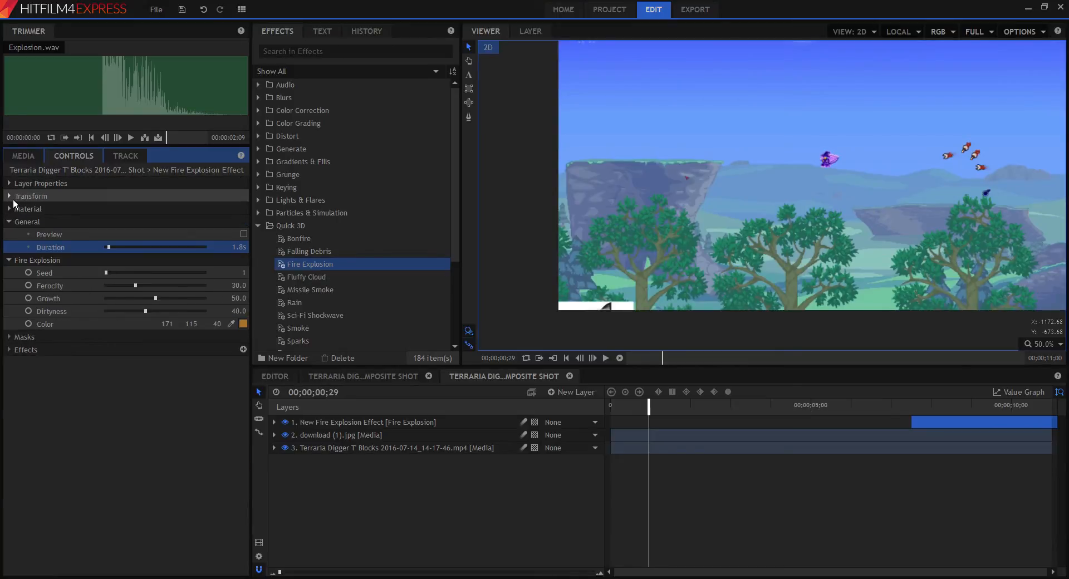
click(14, 198)
click(14, 197)
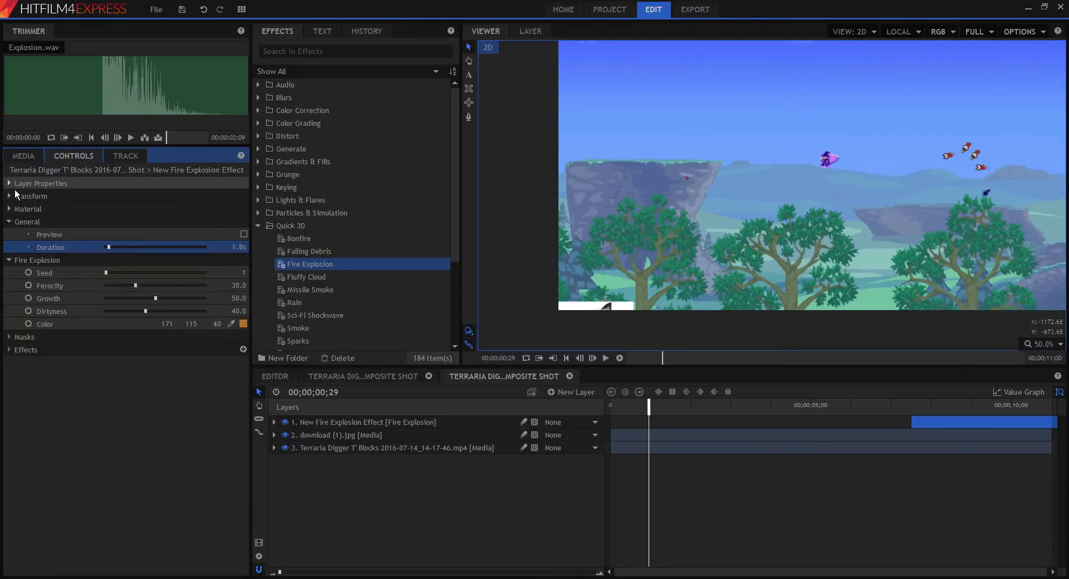
click(14, 184)
click(15, 187)
Set the Fire Explosion effect's duration to 1.2 s and preview the composite shot
drag(655, 412, 939, 417)
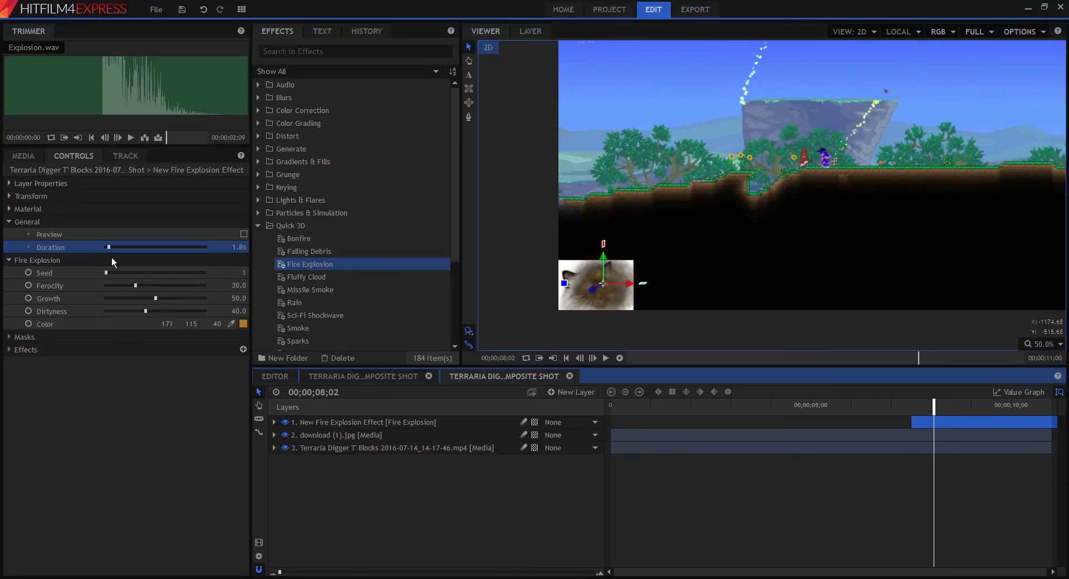
drag(112, 252, 110, 252)
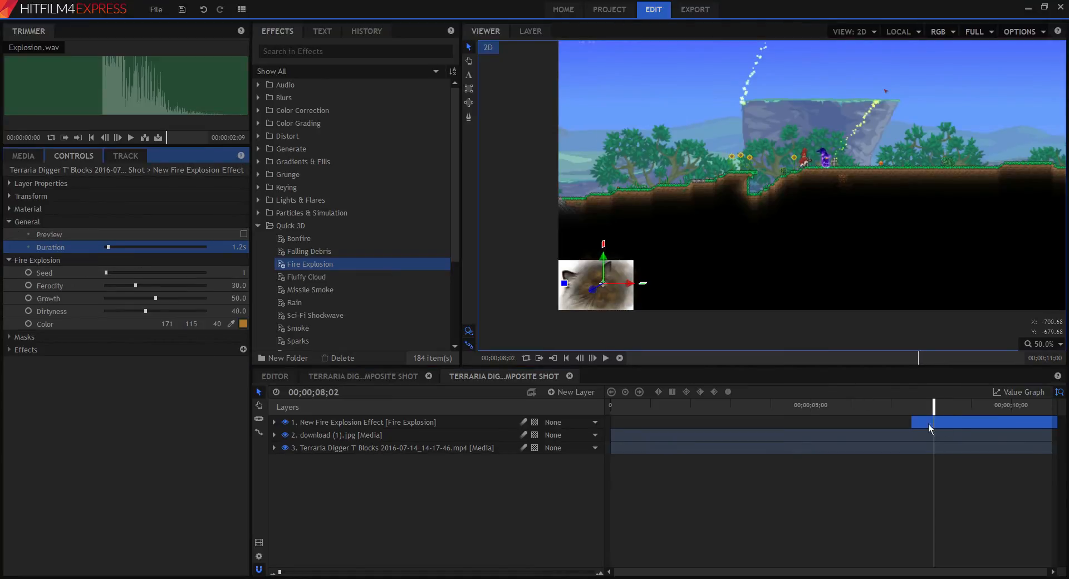
drag(937, 411, 933, 411)
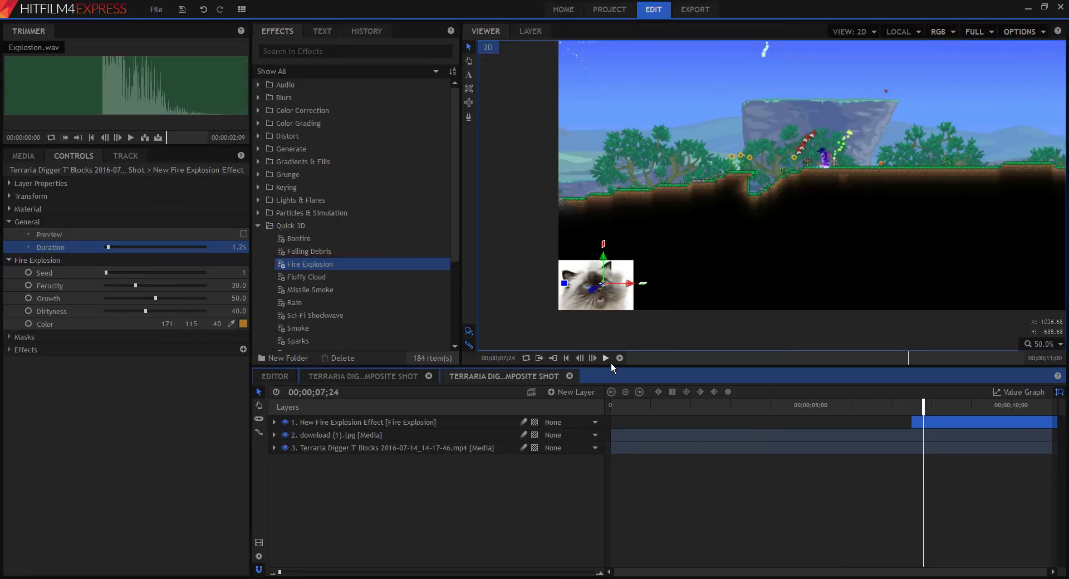
click(607, 359)
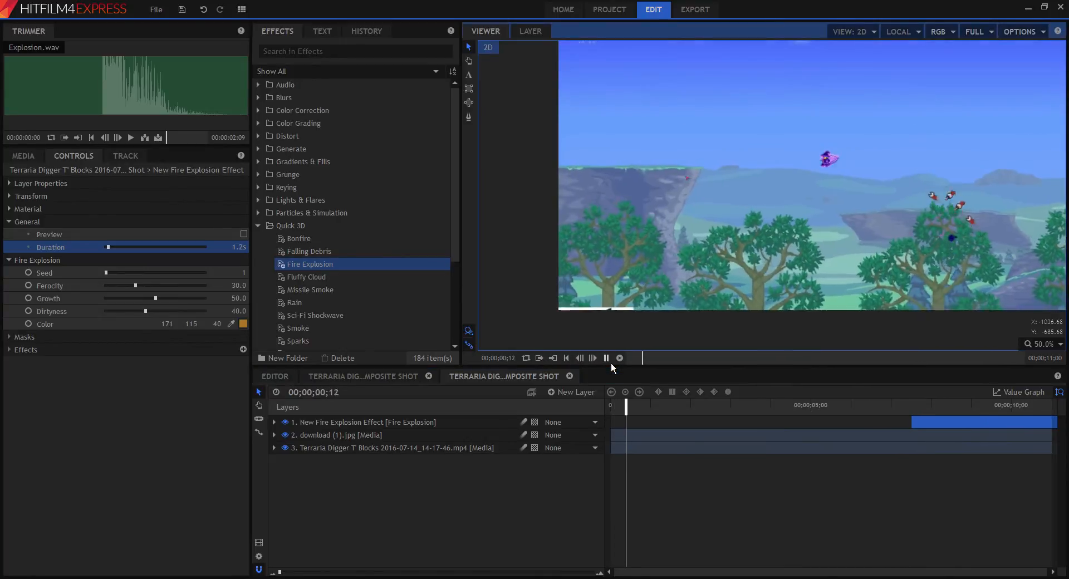
click(610, 361)
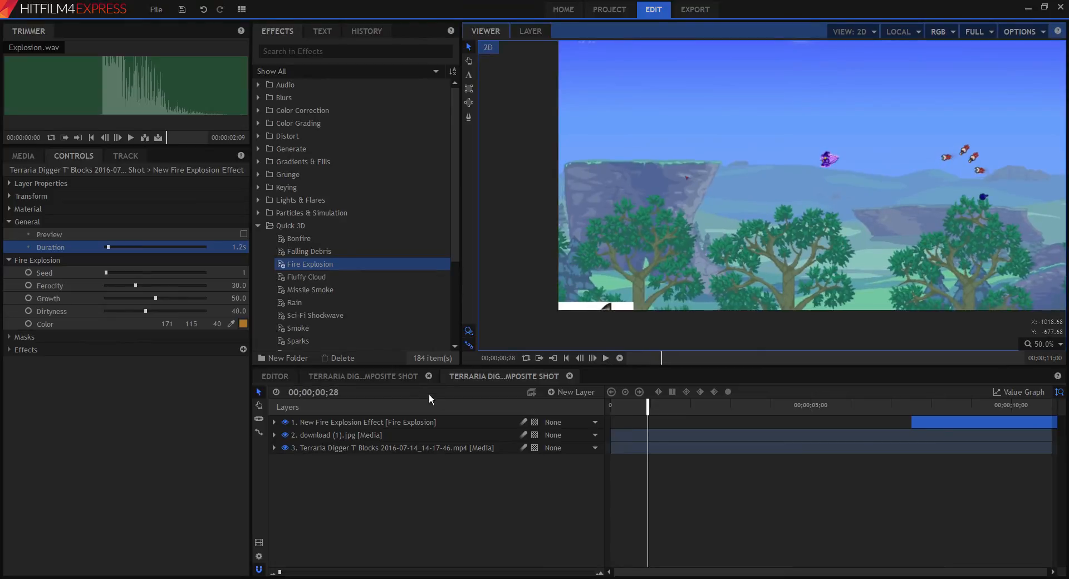
Move the Explosion.wav clip from Audio 1 to the SFX track in the main editor timeline
click(292, 381)
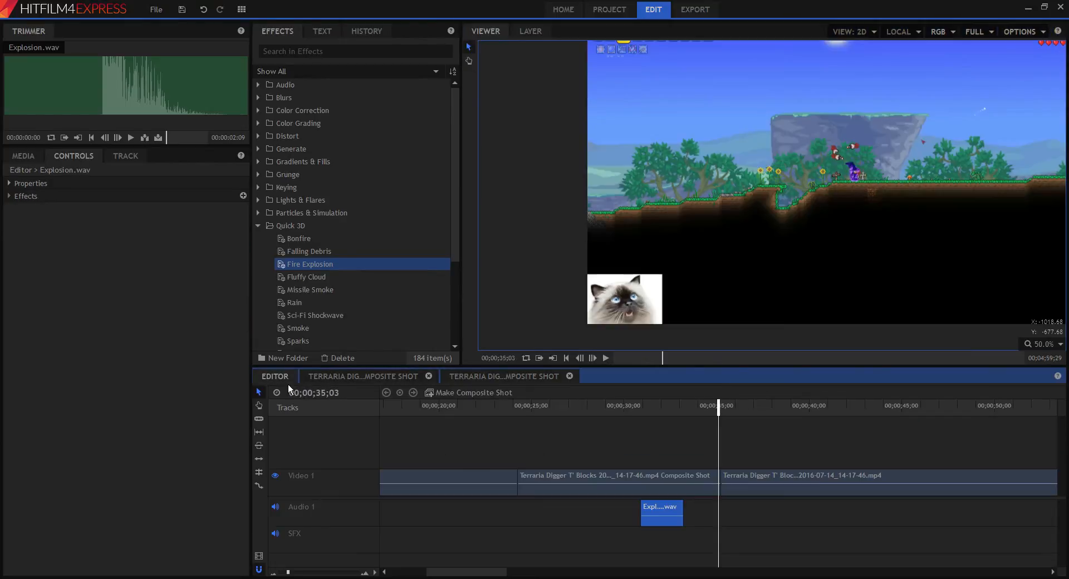
drag(720, 419, 642, 422)
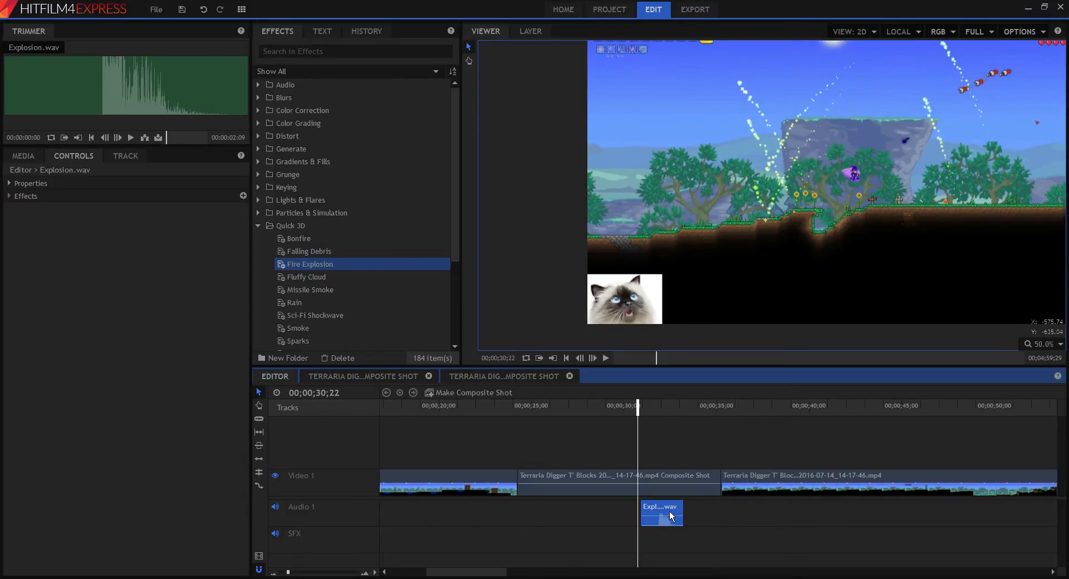
drag(671, 517, 671, 550)
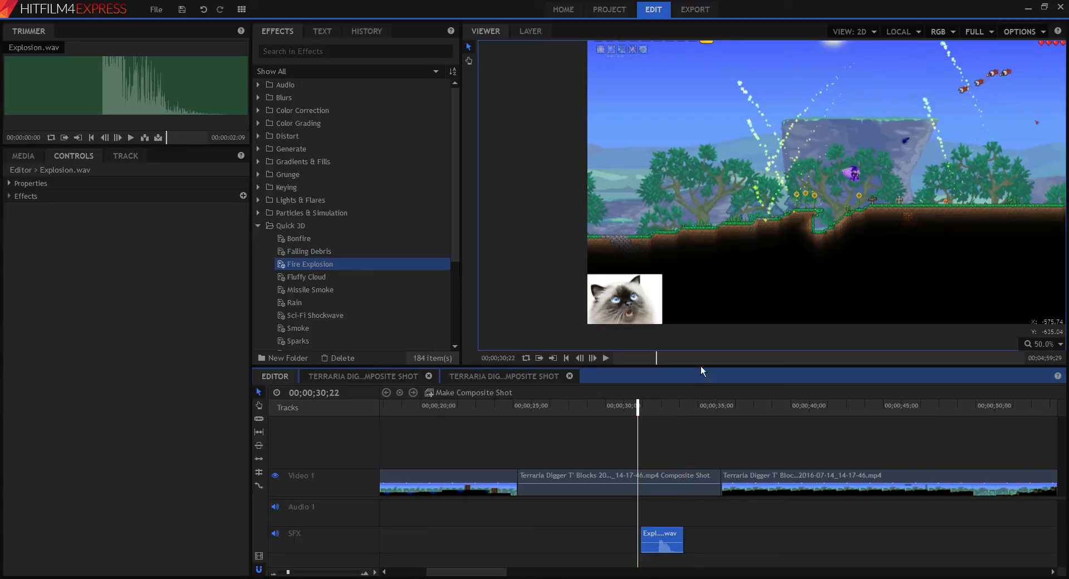
Play the explosion section with its sound, and play the whole edit from the beginning to review it
click(605, 359)
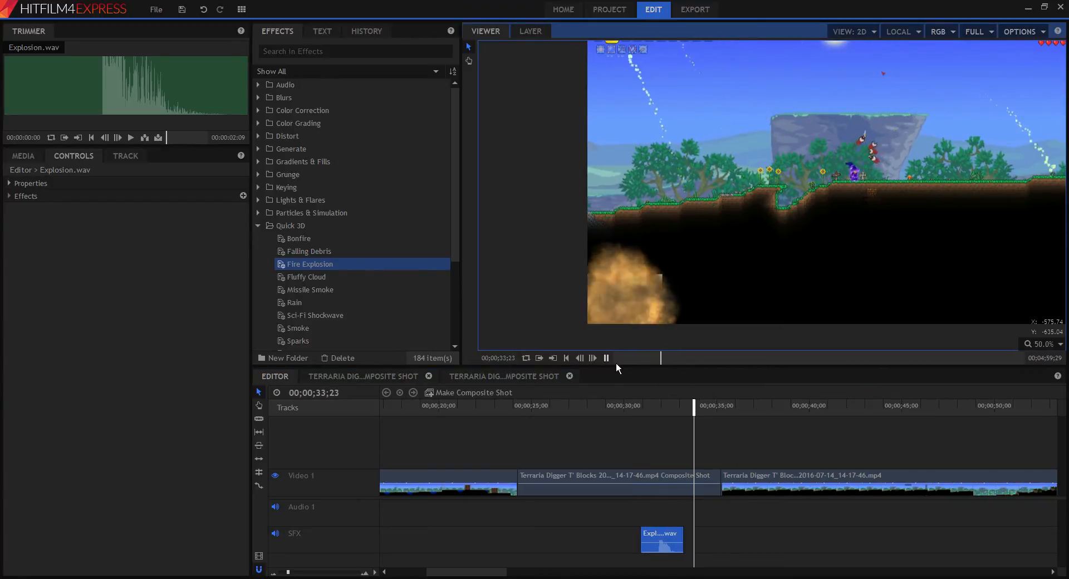
key(space)
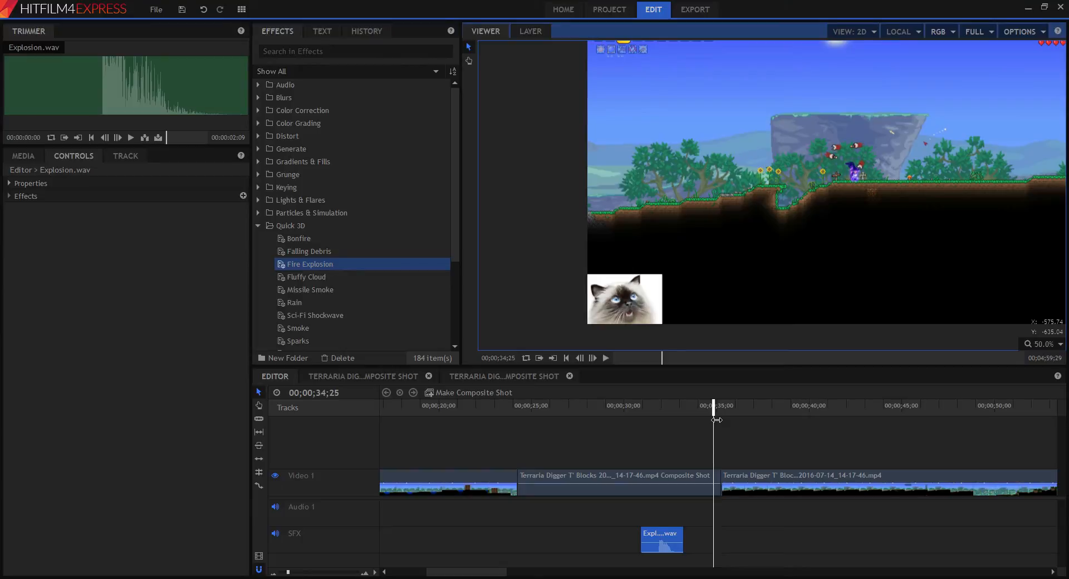
scroll(751, 454, down, 5)
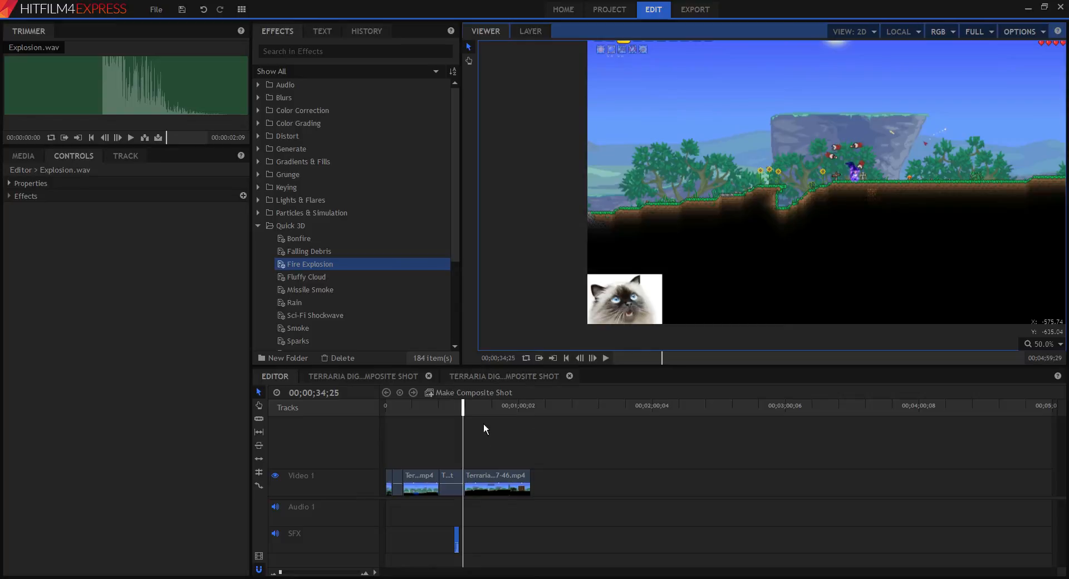
drag(468, 409, 383, 409)
click(608, 362)
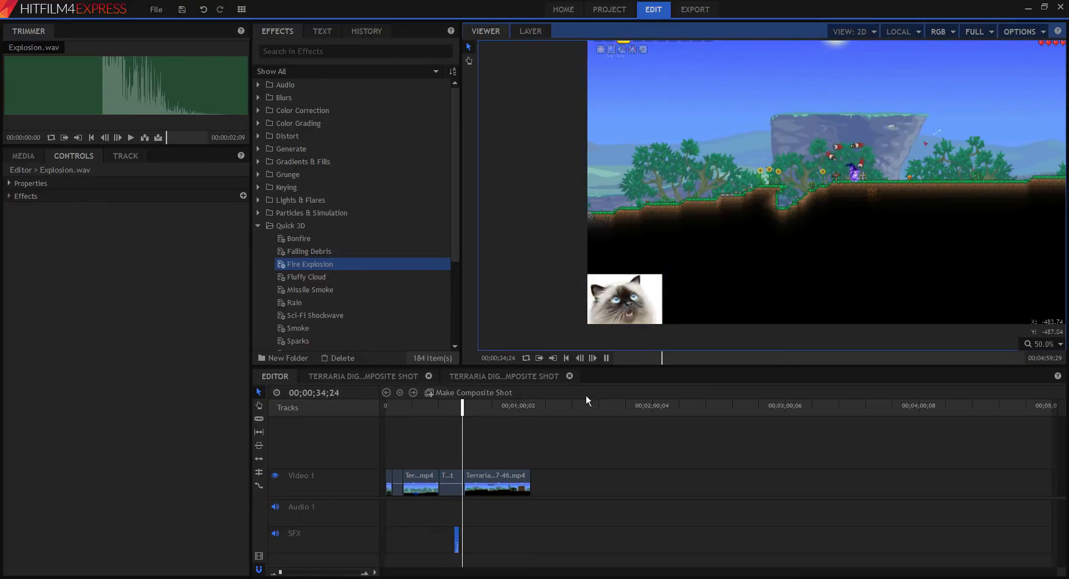
click(610, 363)
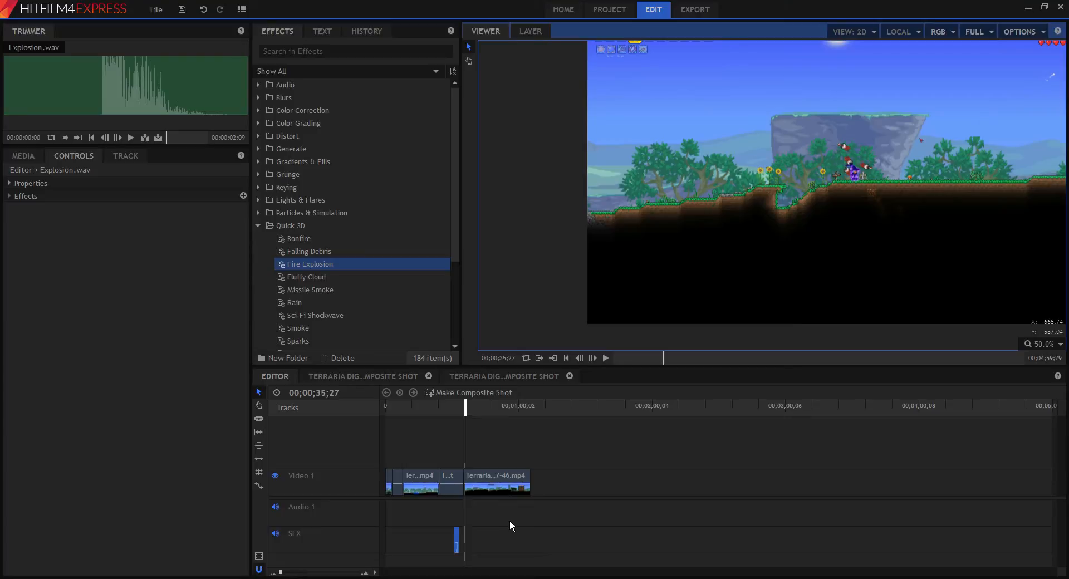
Add another audio track below SFX and name it Music
click(304, 563)
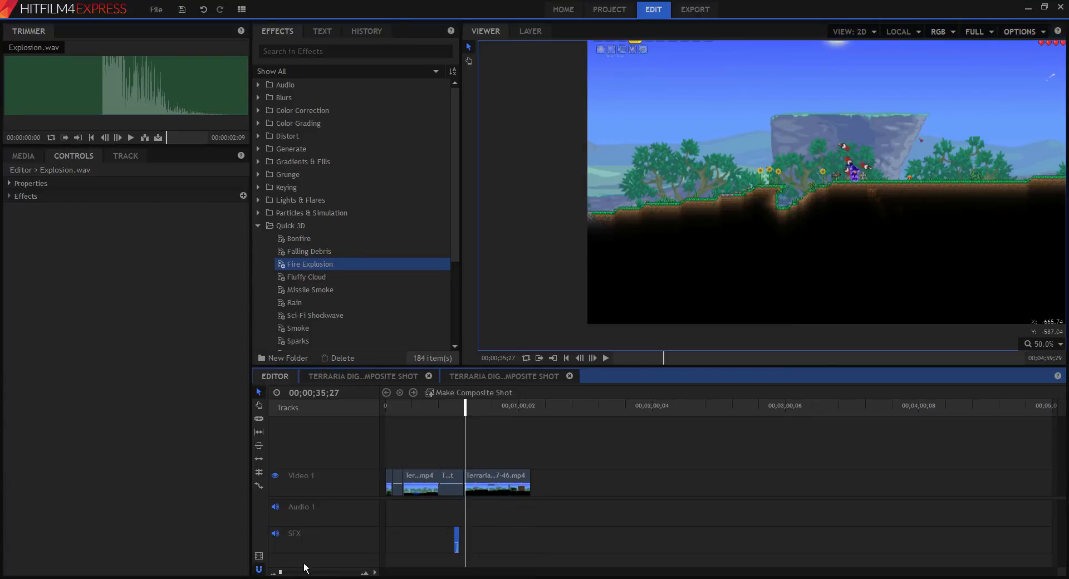
click(339, 521)
text(Music)
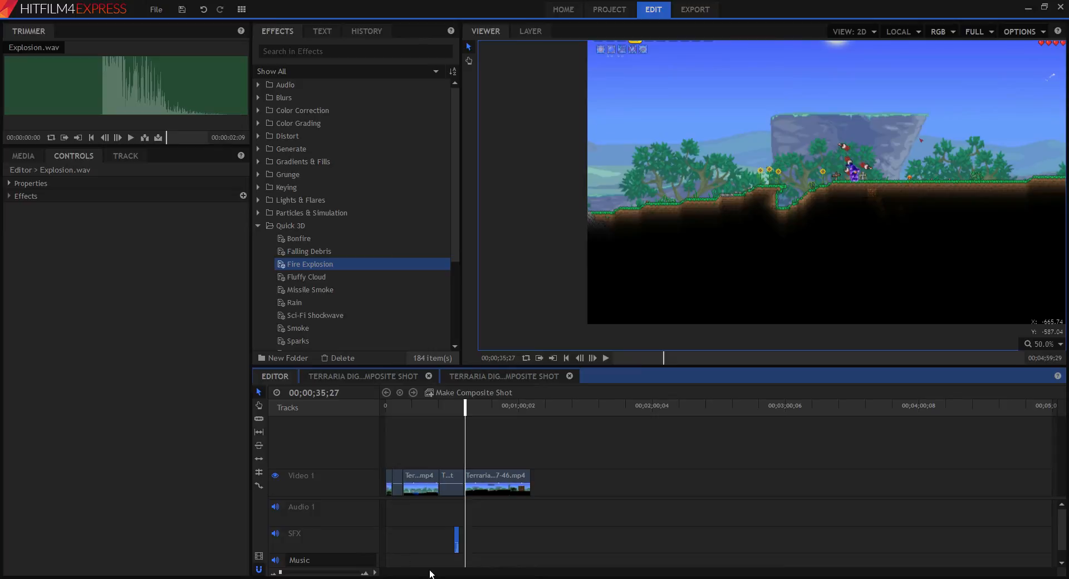
key(Return)
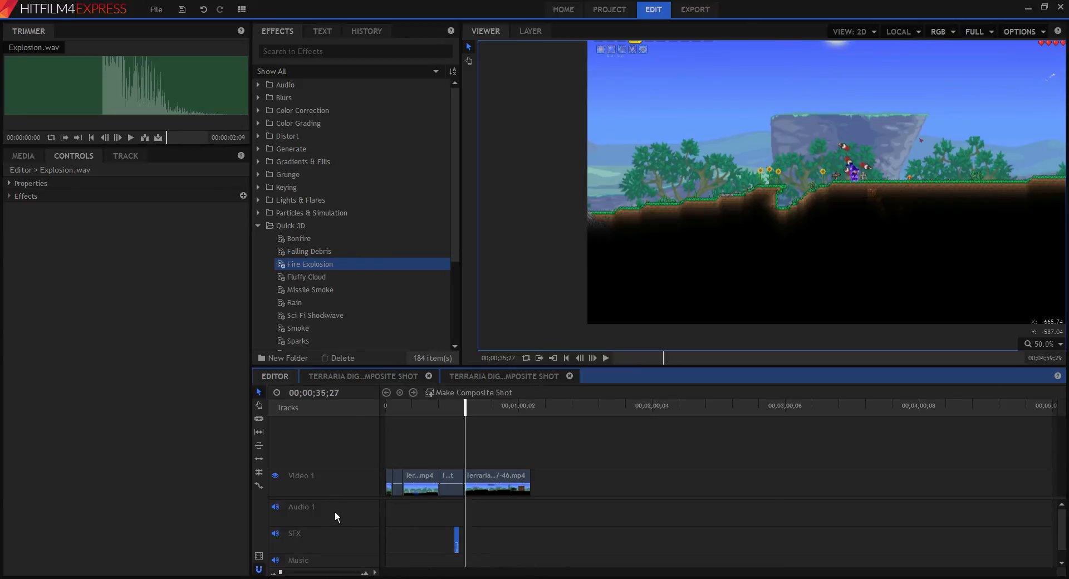
scroll(597, 524, down, 1)
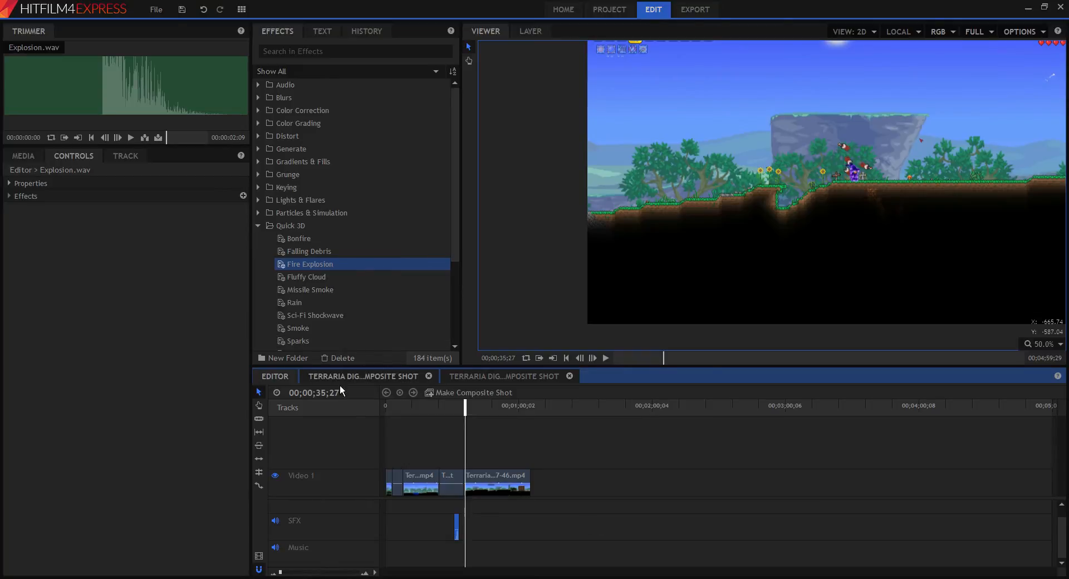
Place Meadow melody.mp3 at the start of the Music track and trim it to end with the video, previewing the opening
click(35, 160)
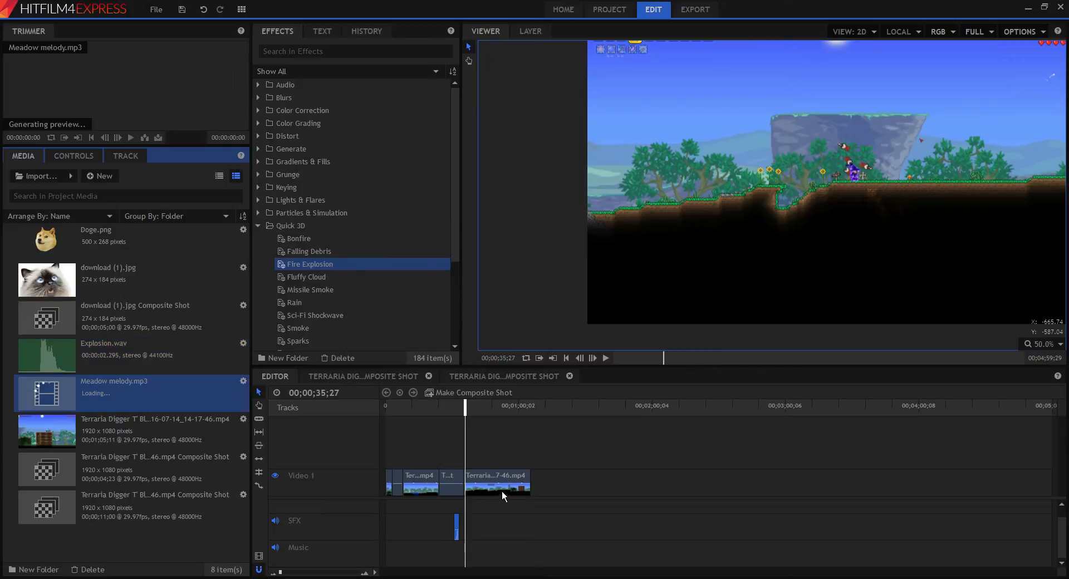
drag(126, 385, 395, 563)
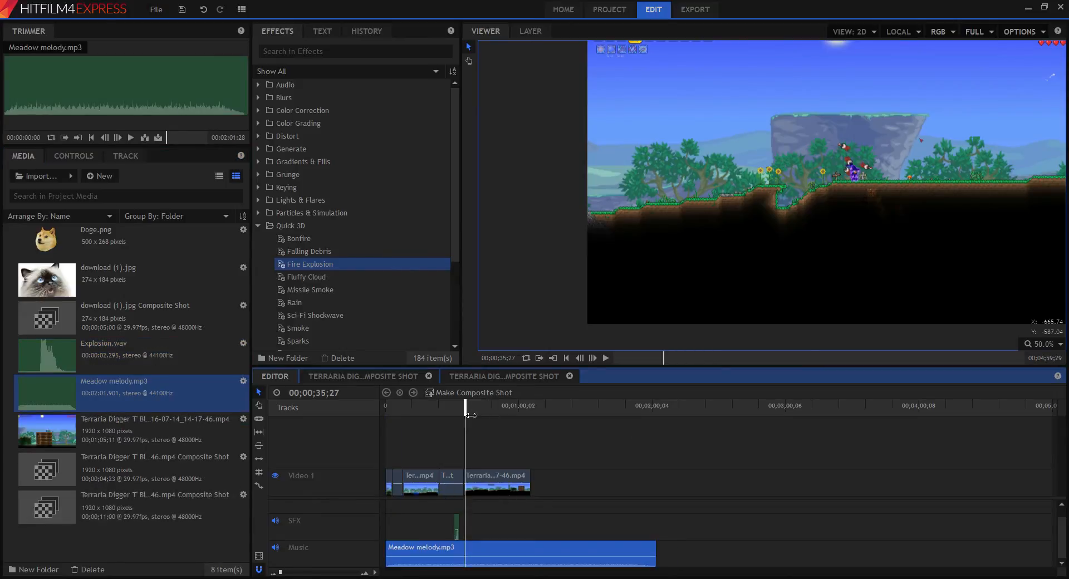
click(392, 409)
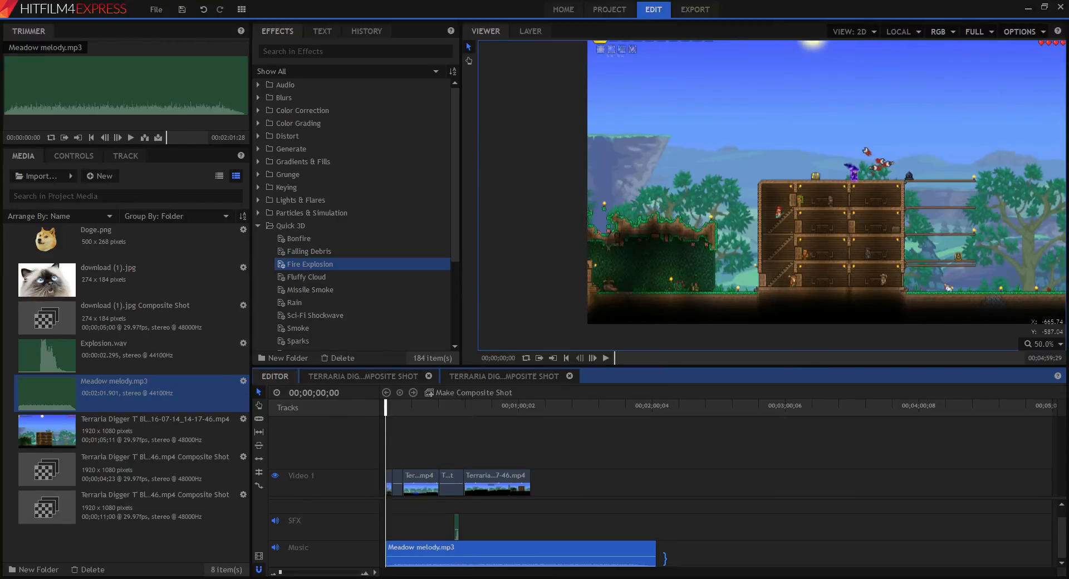
drag(538, 550, 532, 550)
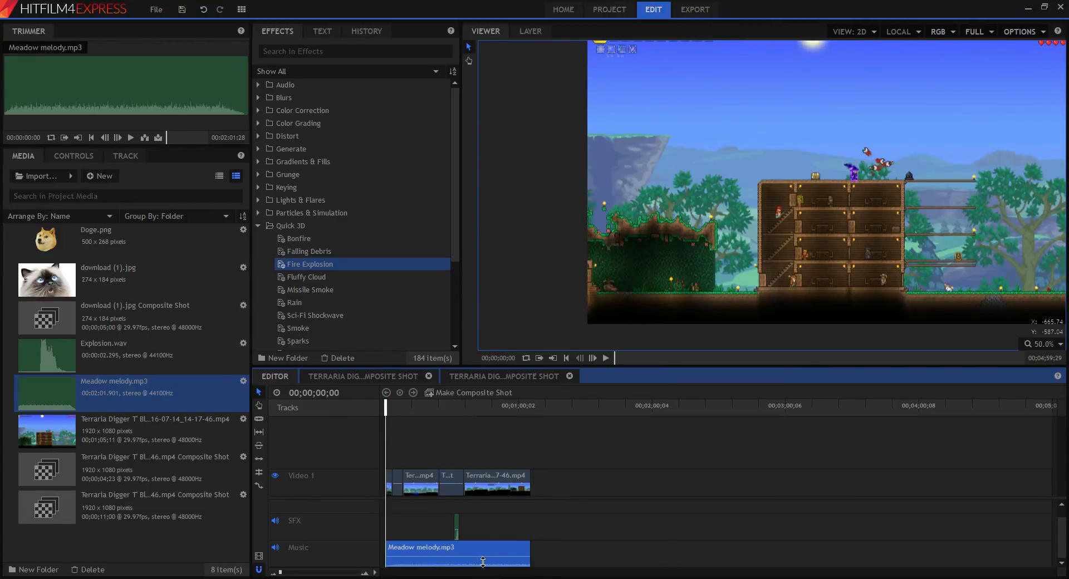
click(606, 358)
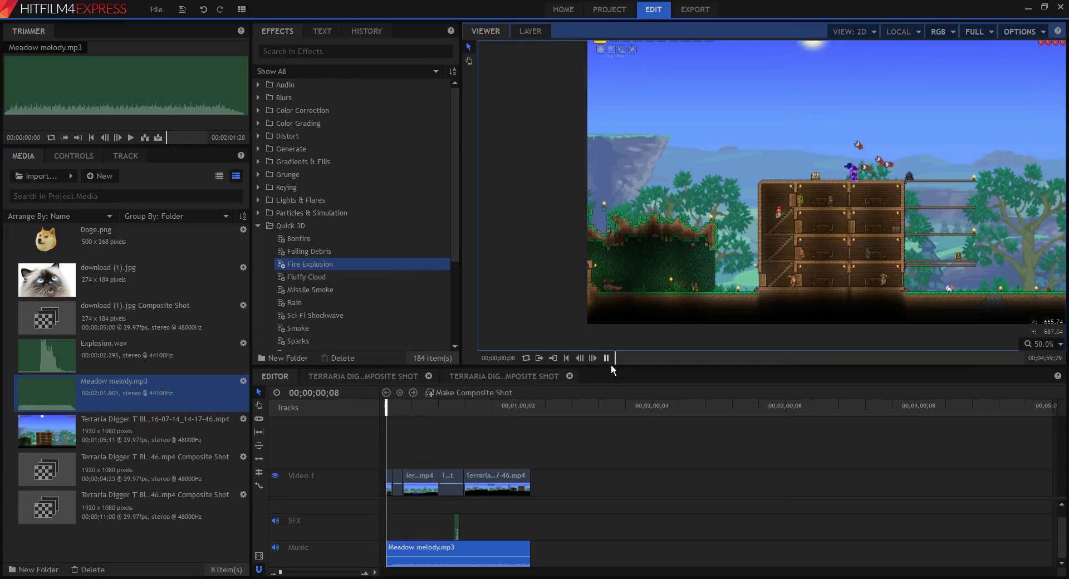
click(610, 363)
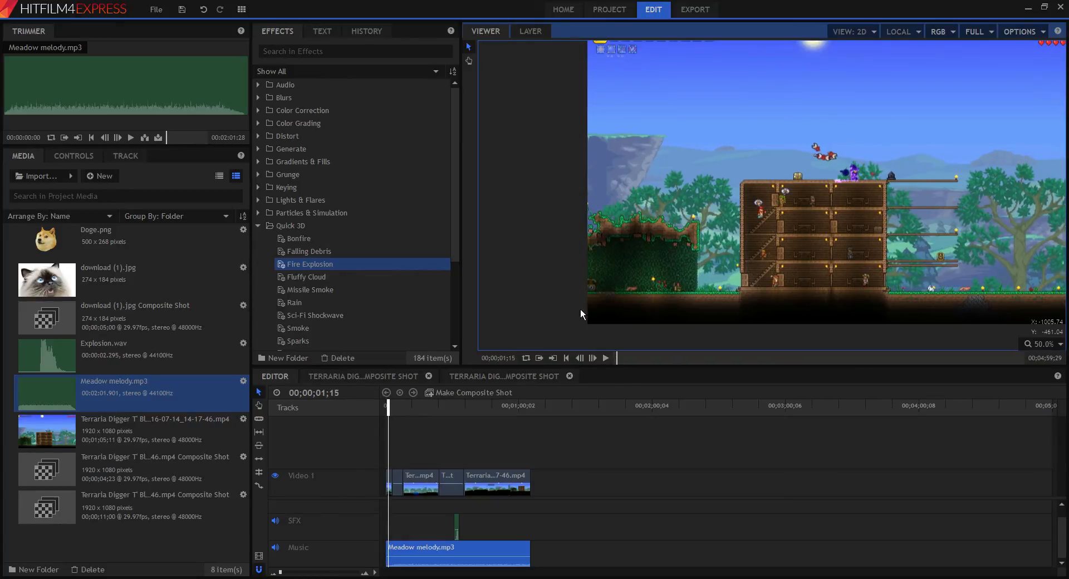
Lower the Meadow melody.mp3 clip's audio level to -14.6 dB
click(474, 550)
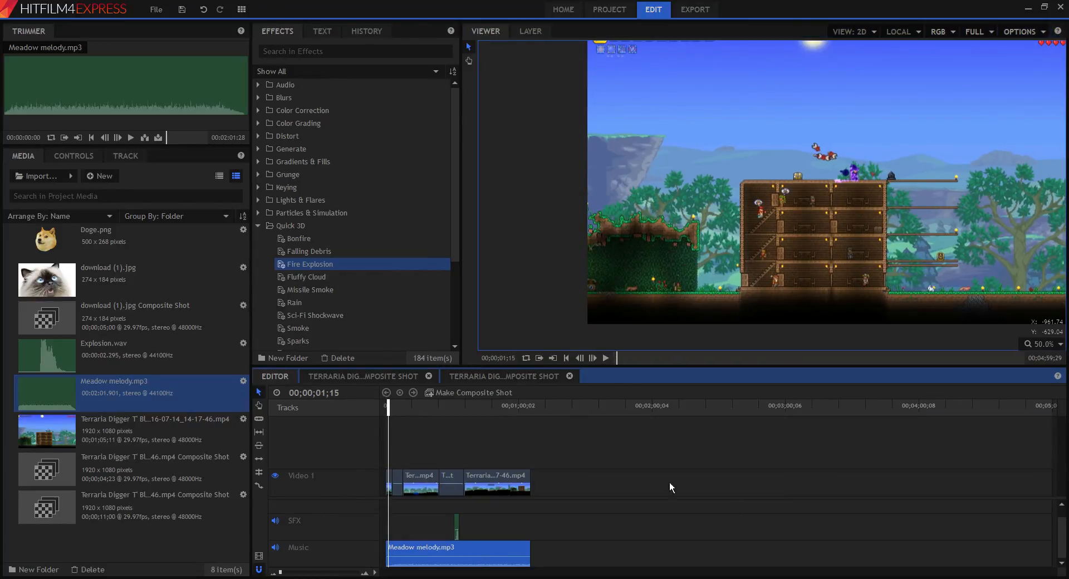
click(669, 466)
click(507, 554)
click(68, 157)
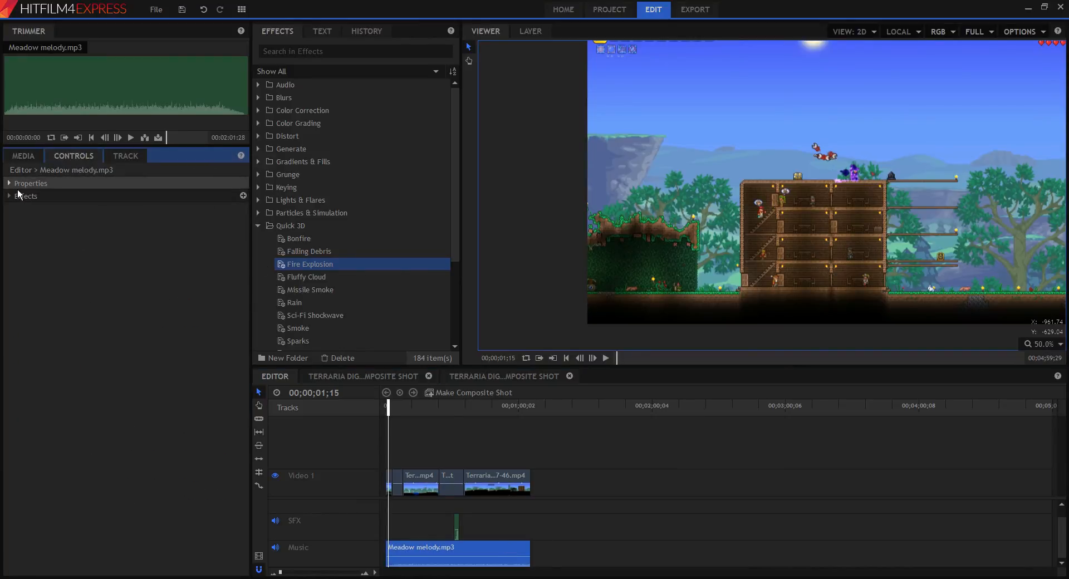
drag(189, 196, 173, 201)
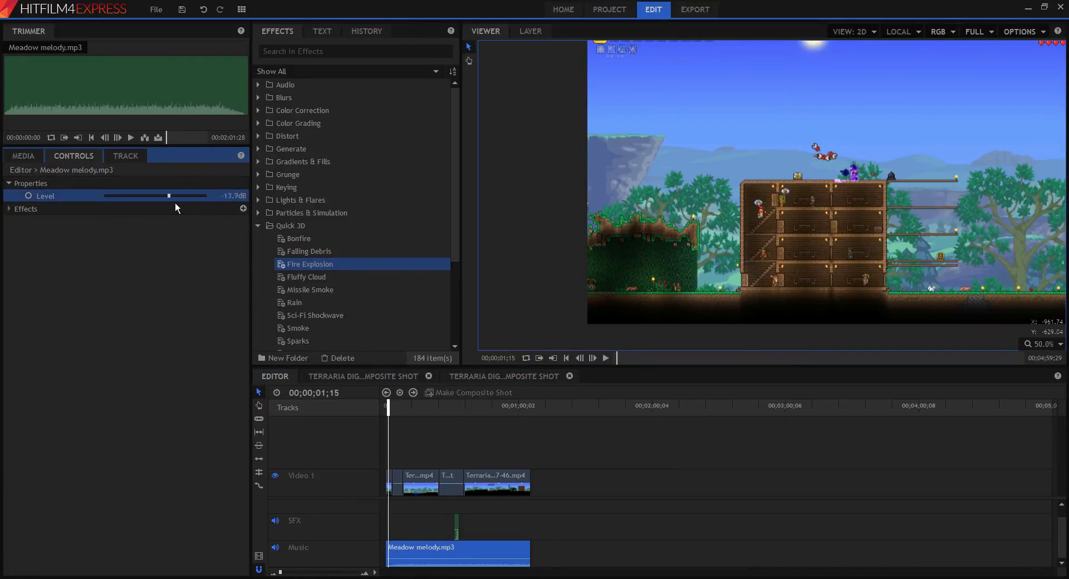
Play the edit through the explosion to check the balance between the music and the sound effect
click(616, 358)
key(space)
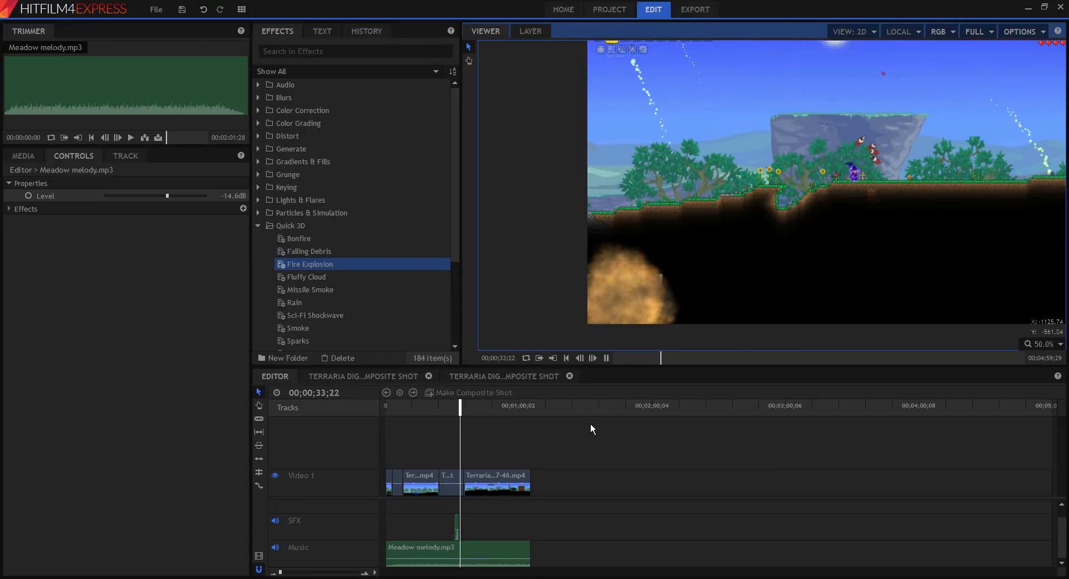
key(space)
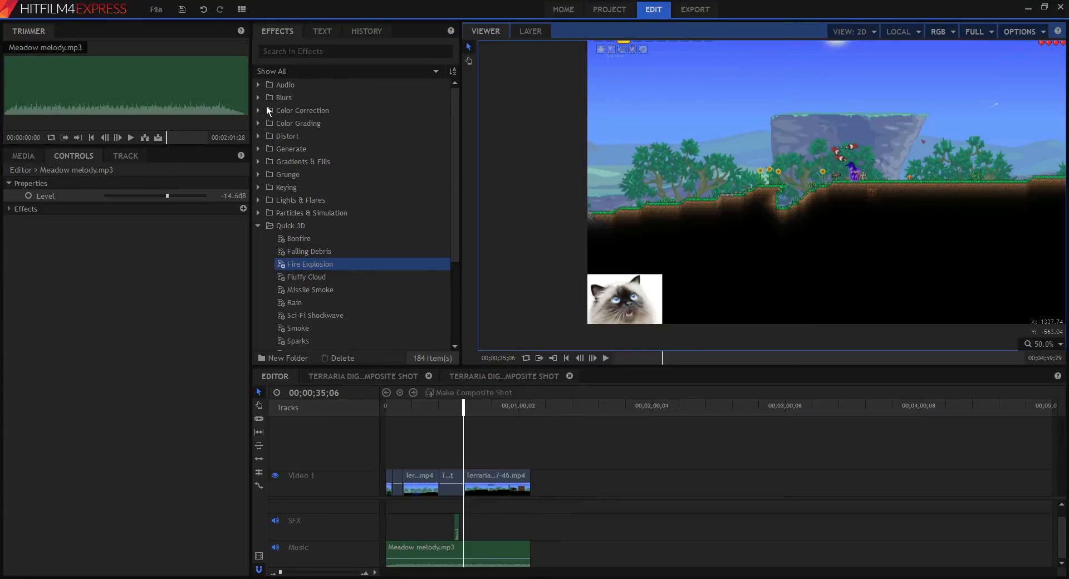
Apply the audio Fade transition to the end of the Meadow melody.mp3 clip
click(260, 226)
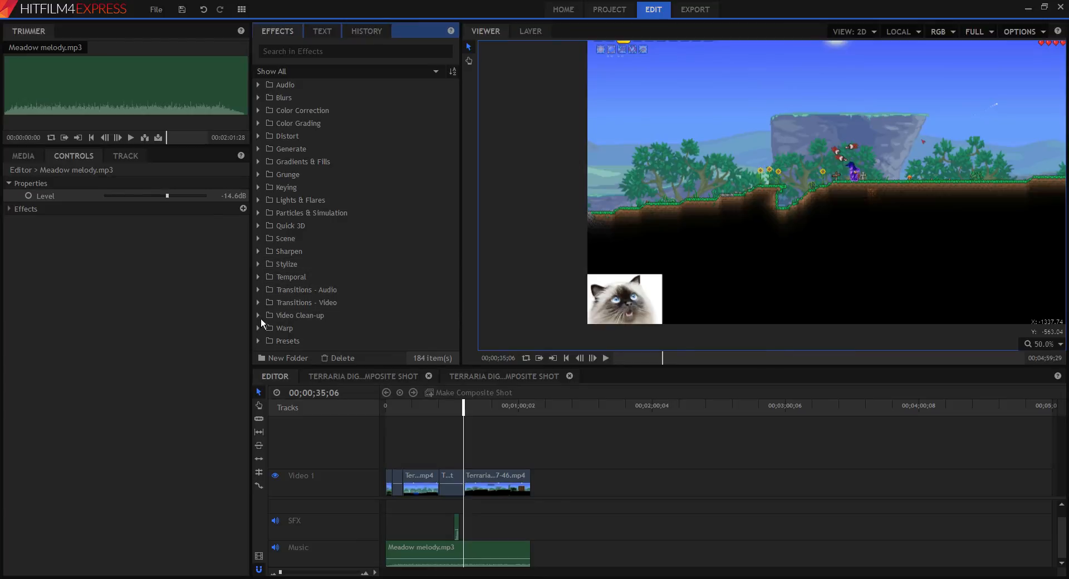
click(258, 290)
drag(311, 303, 530, 554)
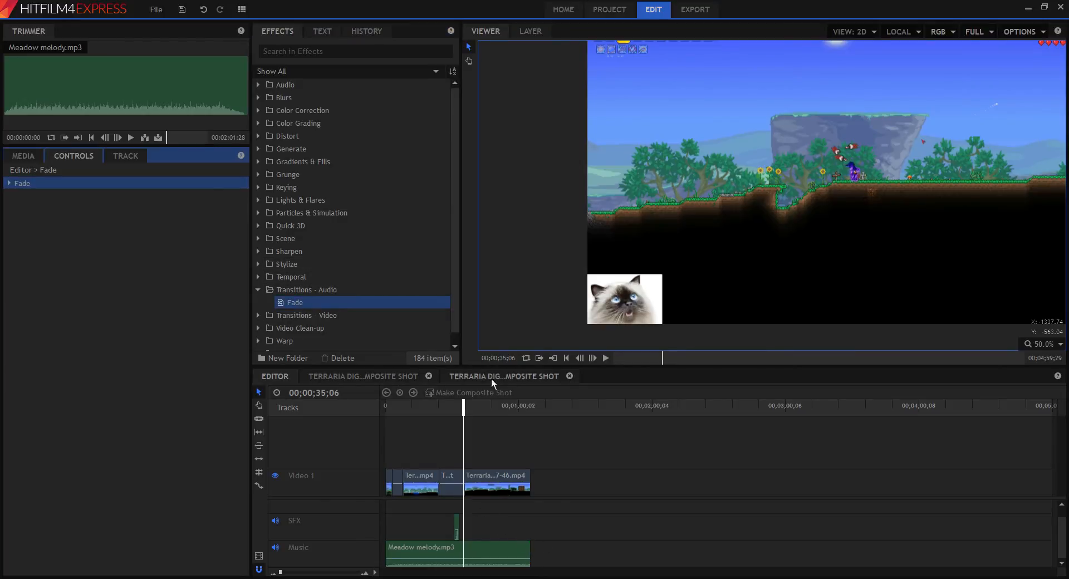
Play the last few seconds of the timeline to check the music's fade-out
click(534, 421)
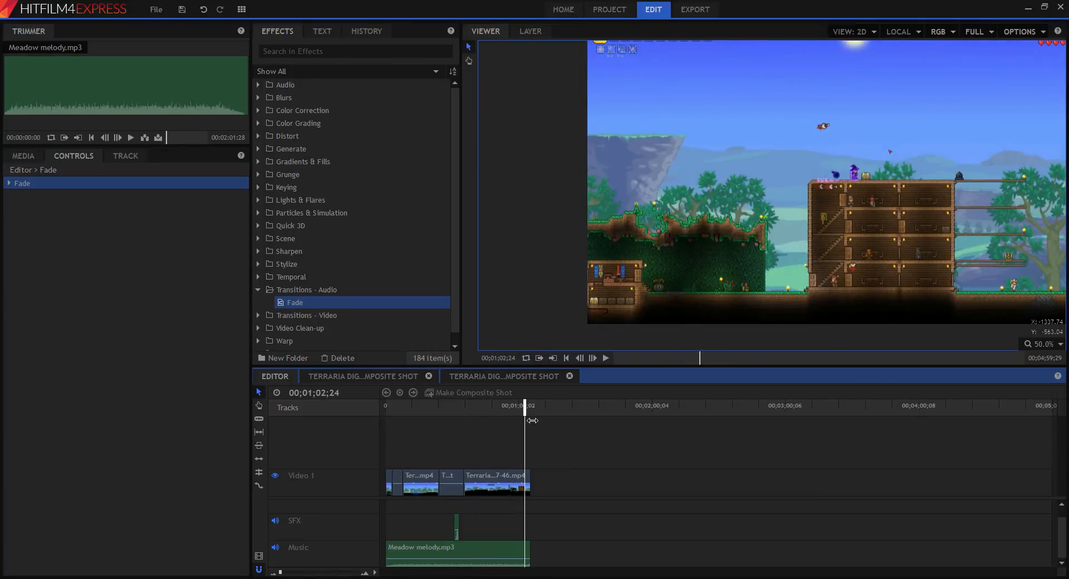
drag(534, 421, 530, 422)
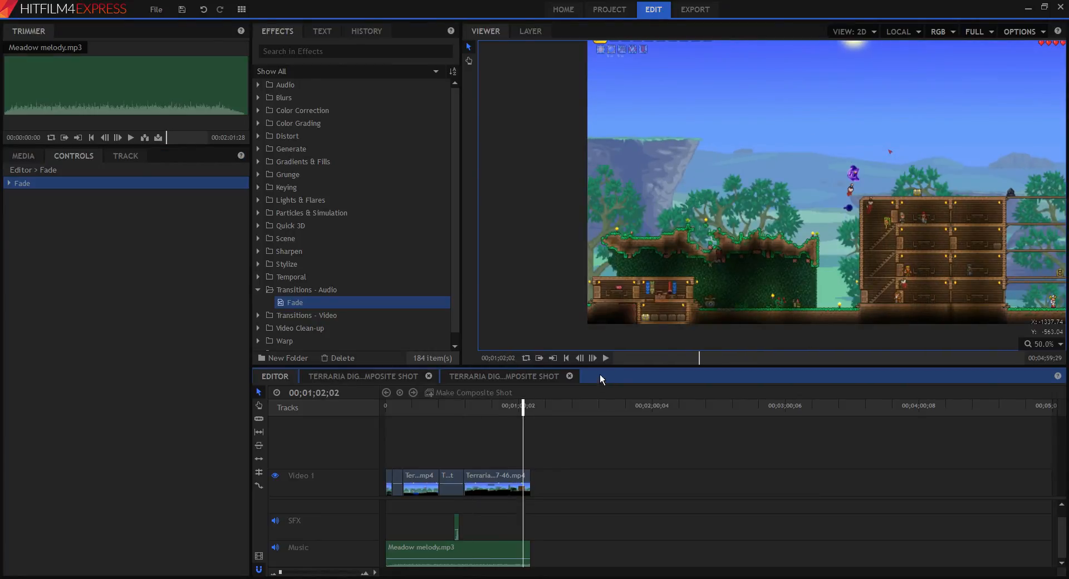
click(605, 358)
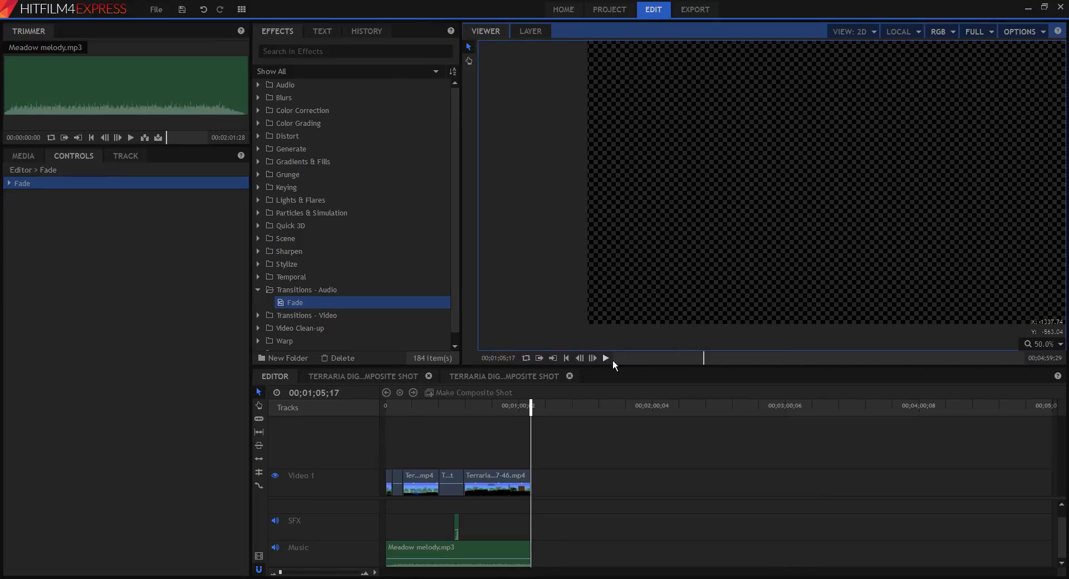
Add an audio Fade about 5 seconds long at the end of the Meadow melody.mp3 clip and play the ending
drag(342, 301, 532, 543)
drag(697, 548, 550, 549)
click(553, 406)
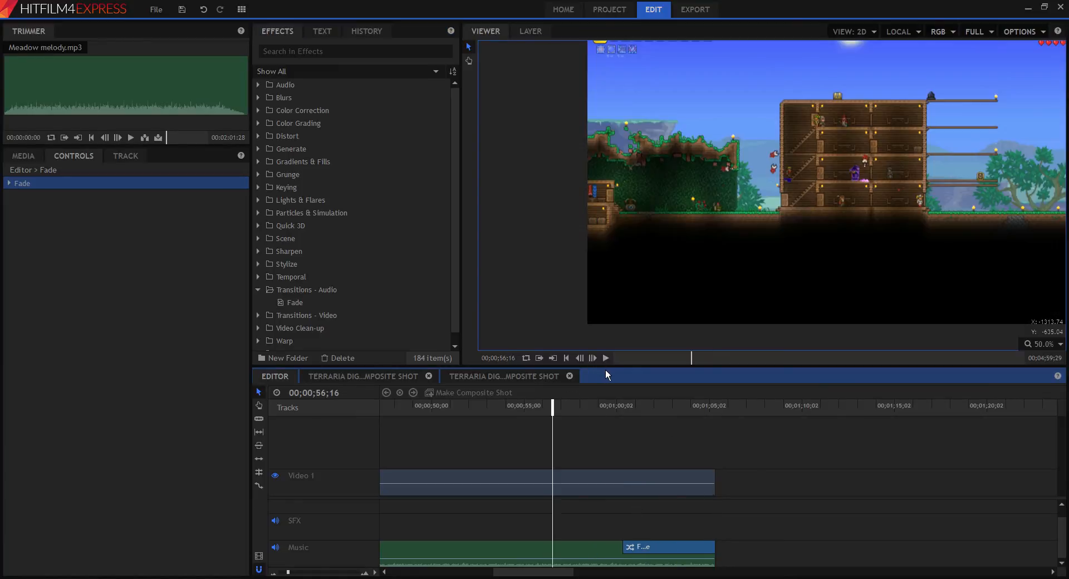
click(607, 359)
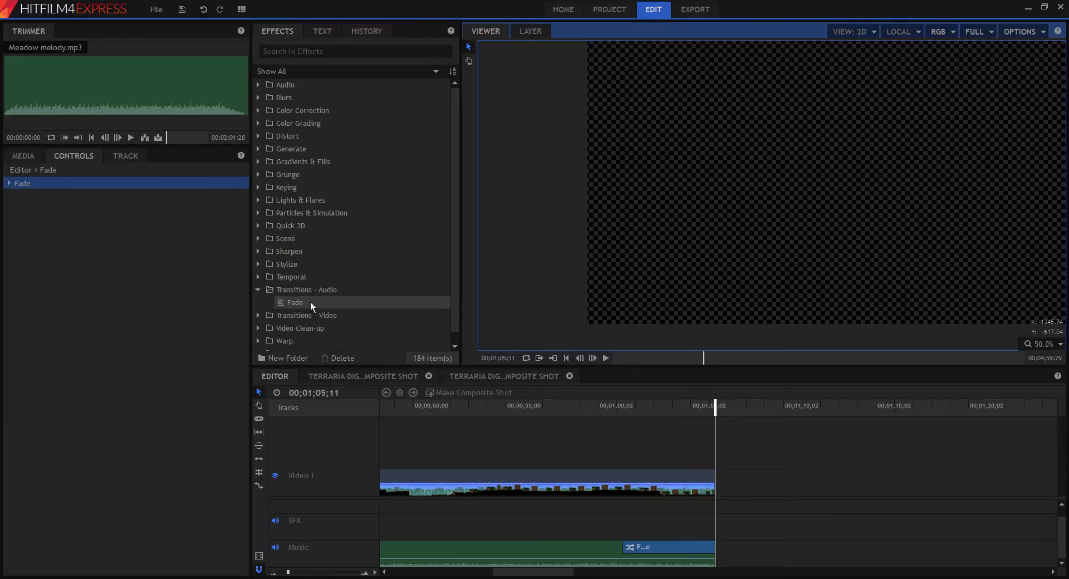
Apply the Cross Zoom video transition at the cut before the cat picture's composite shot clip on Video 1
click(258, 290)
double_click(265, 303)
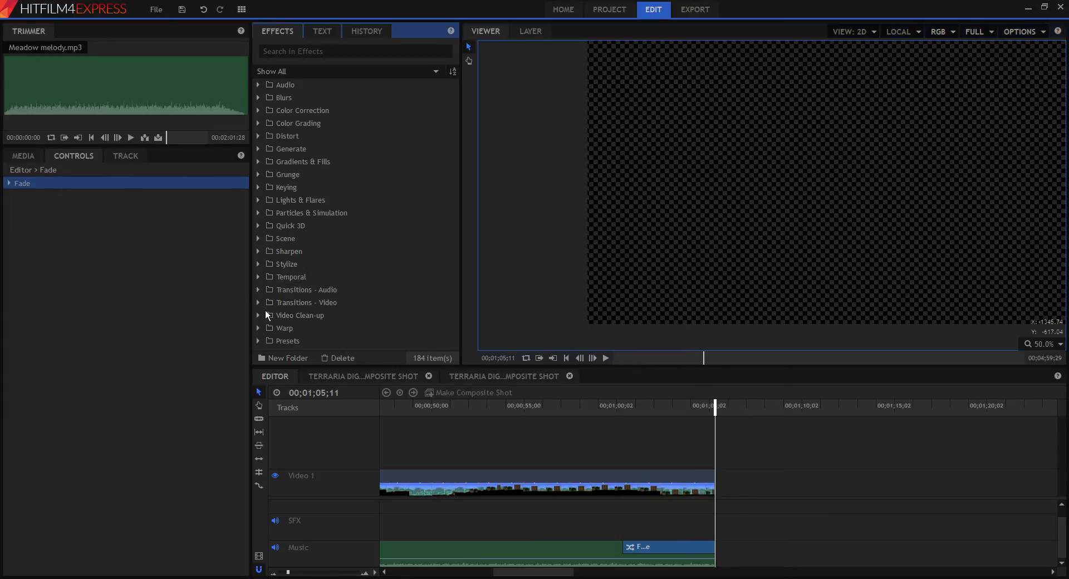
scroll(367, 317, down, 1)
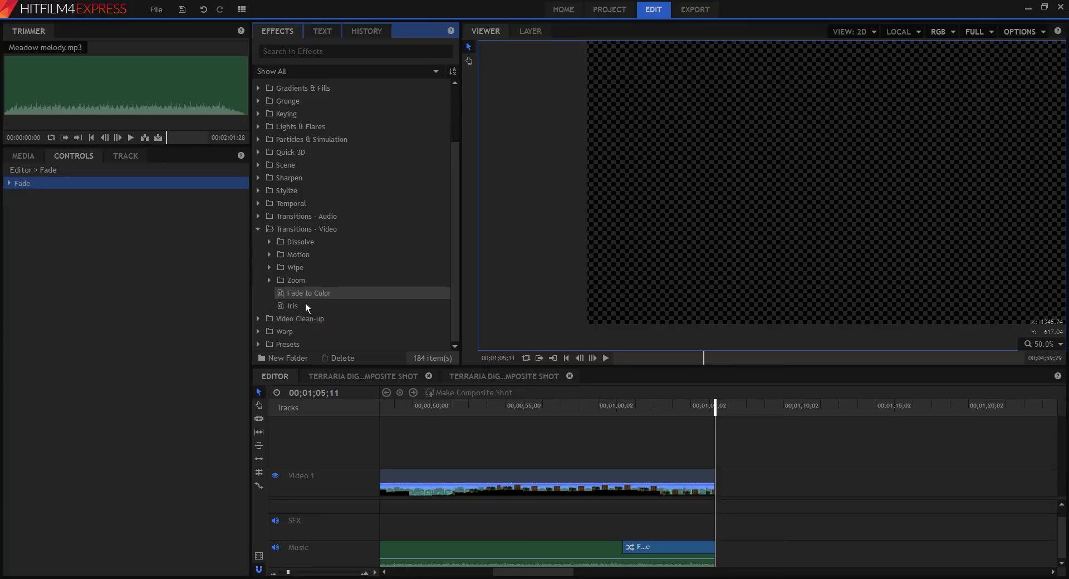
click(270, 280)
click(337, 294)
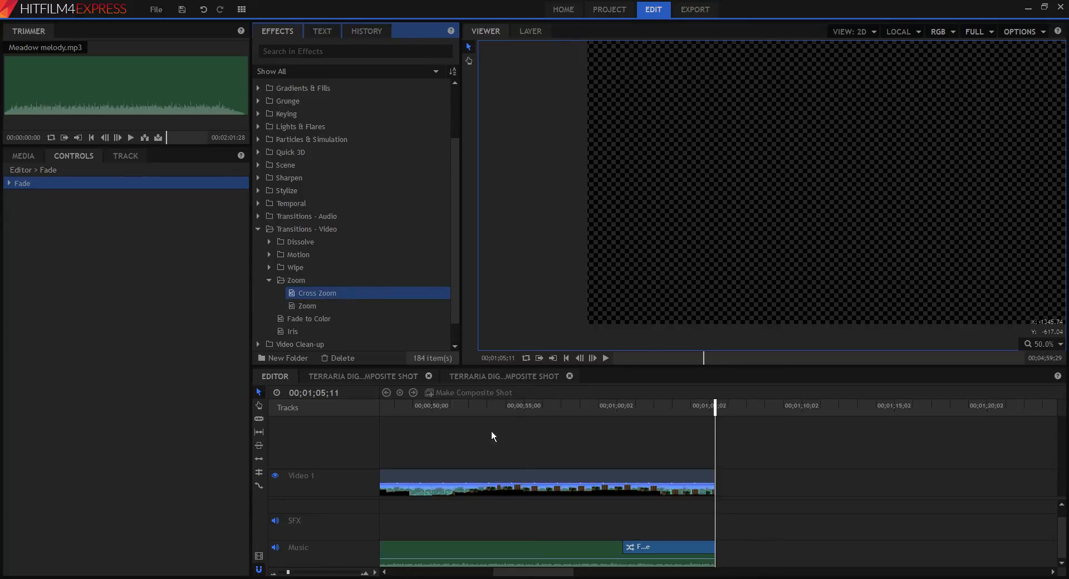
scroll(521, 485, down, 5)
drag(340, 300, 438, 477)
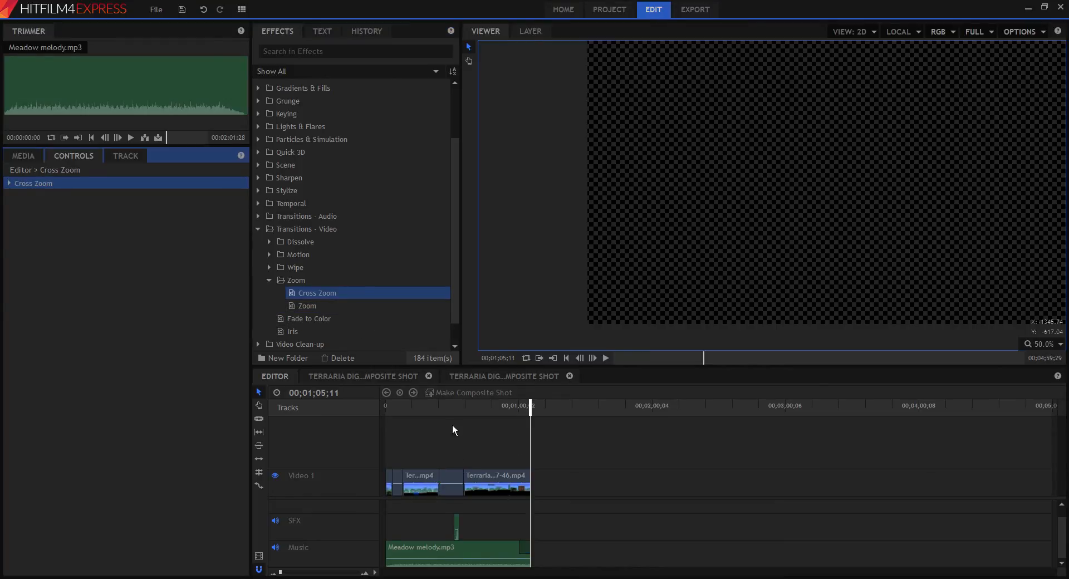
Lengthen the Cross Zoom transition to about 1.5 seconds
click(437, 410)
scroll(446, 470, up, 5)
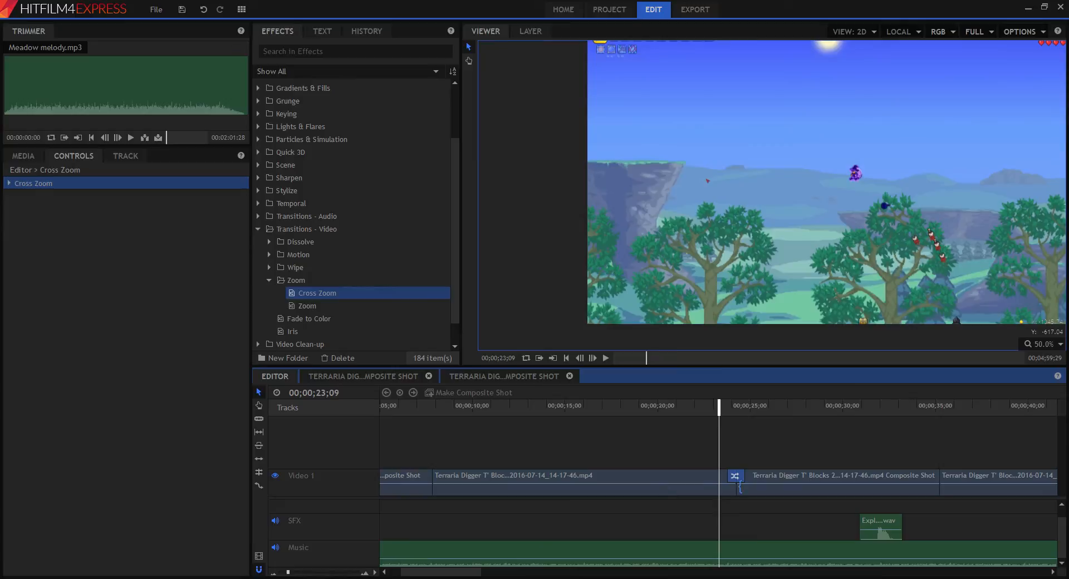
drag(745, 483, 753, 449)
Play the edit across the Cross Zoom transition with the whole frame in view to check it
click(606, 358)
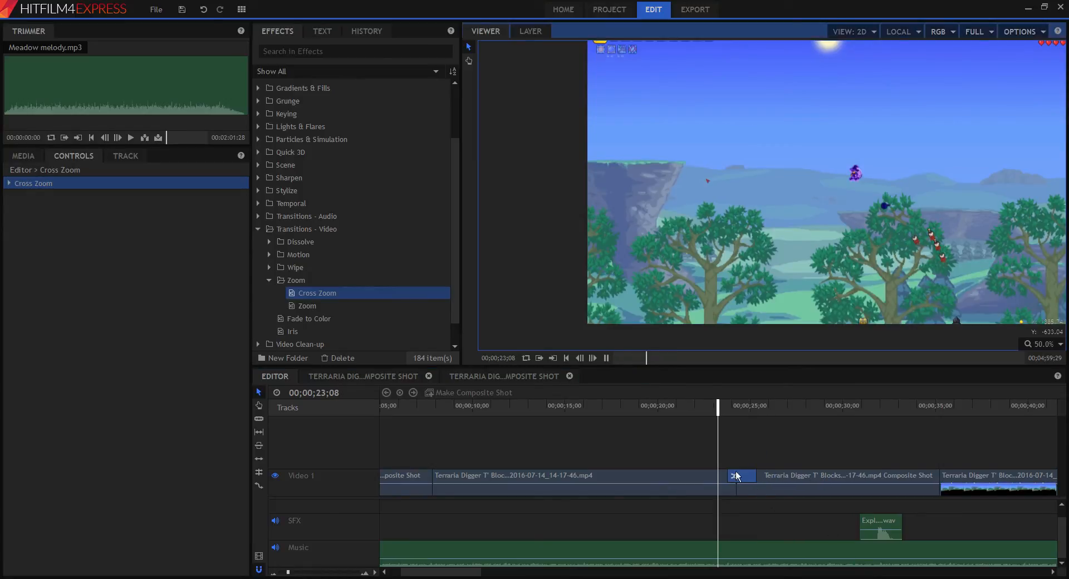
scroll(833, 245, down, 2)
key(space)
drag(759, 411, 699, 409)
click(606, 358)
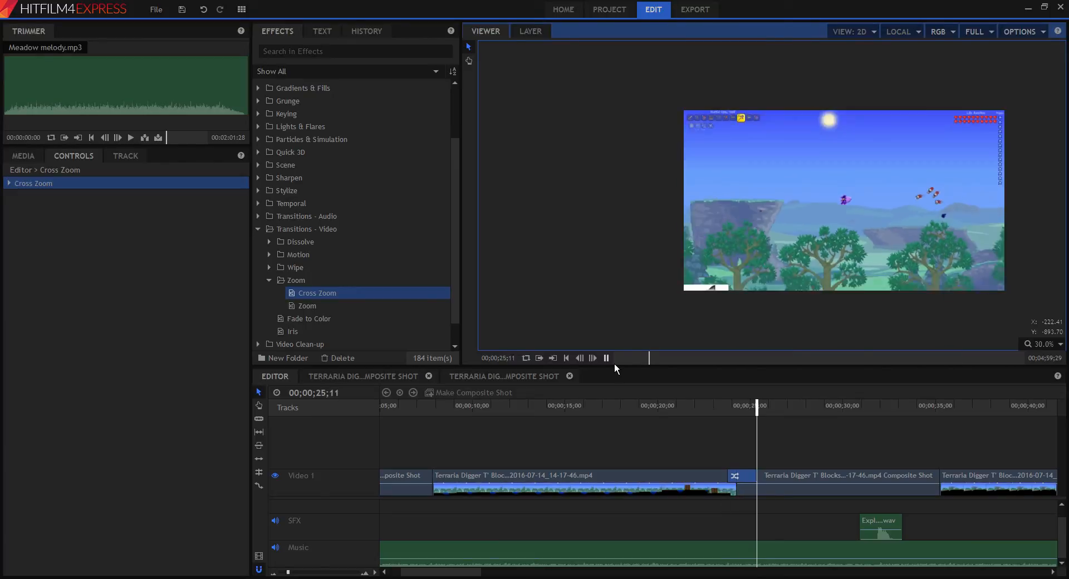
key(space)
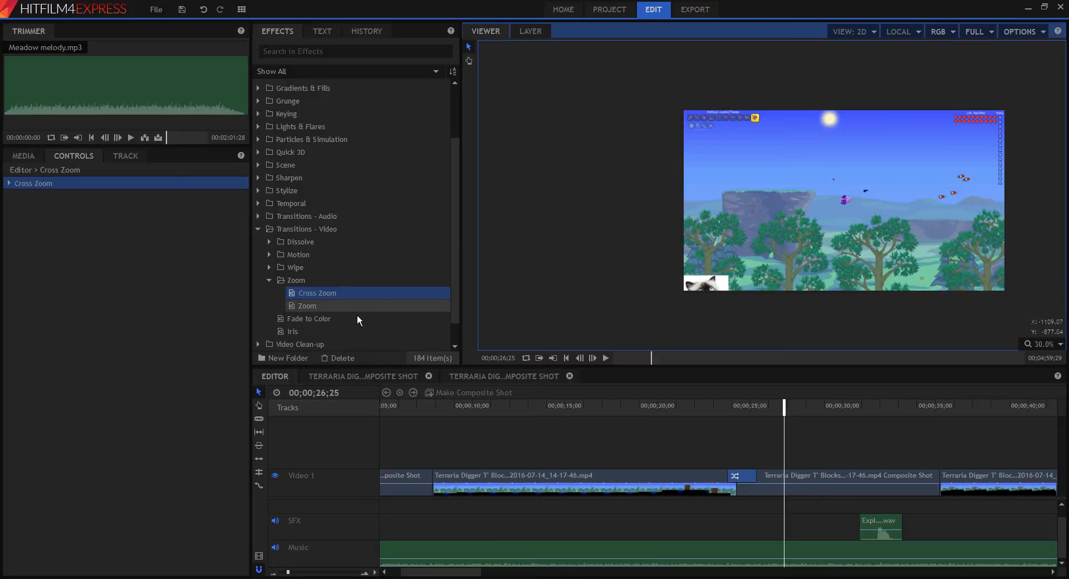
Apply the Oil Painting stylize effect to the cat picture's composite shot clip on Video 1
scroll(367, 344, down, 1)
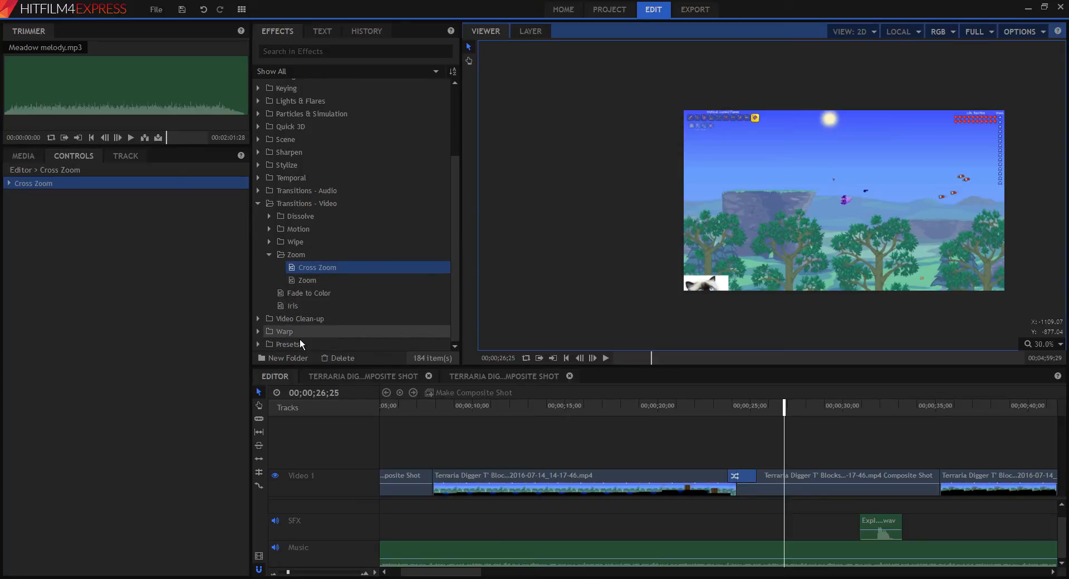
scroll(355, 329, up, 4)
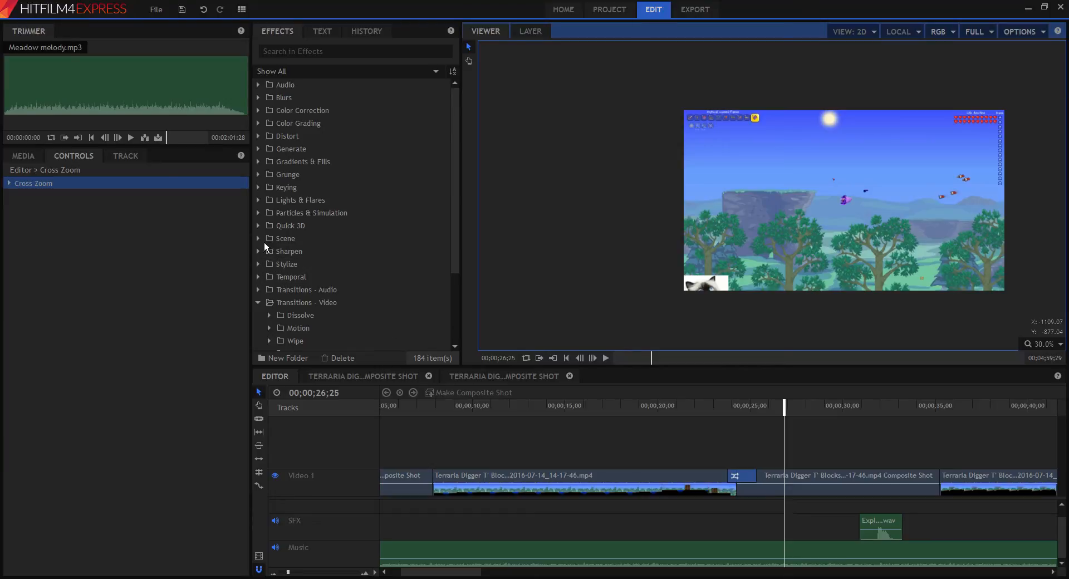
click(259, 240)
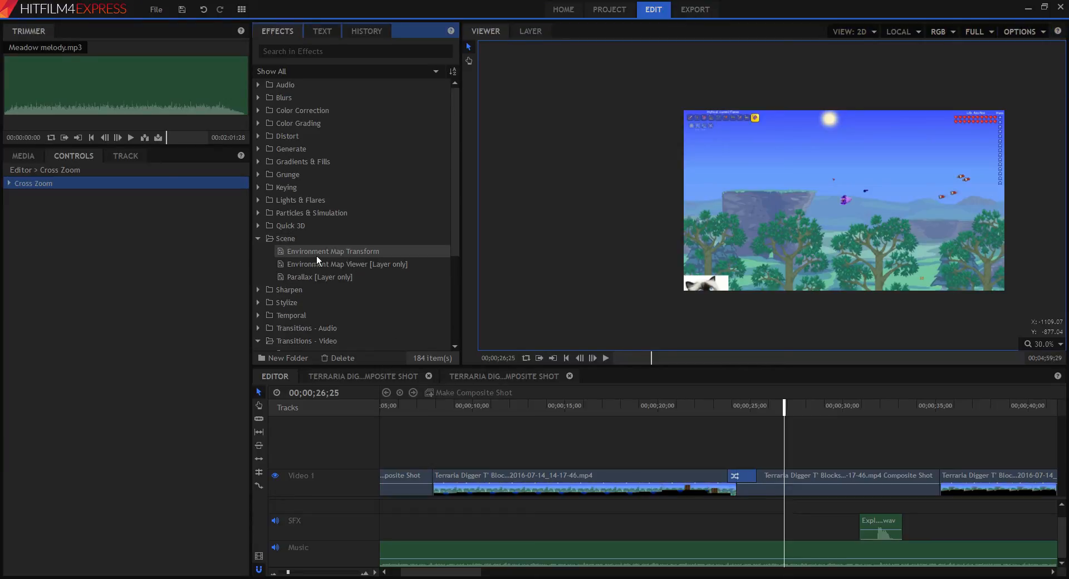
click(264, 243)
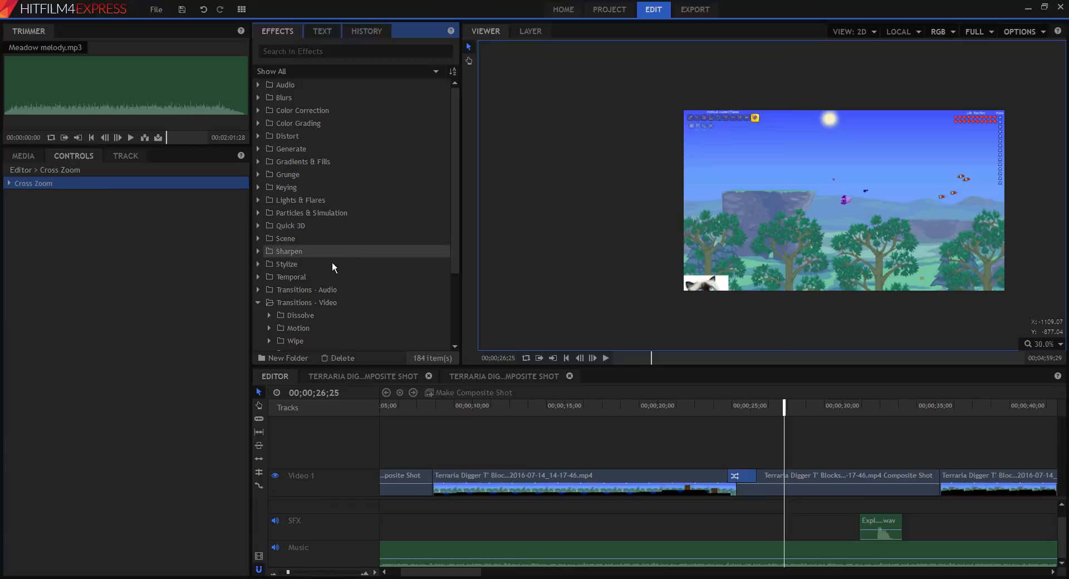
click(262, 270)
scroll(341, 283, down, 1)
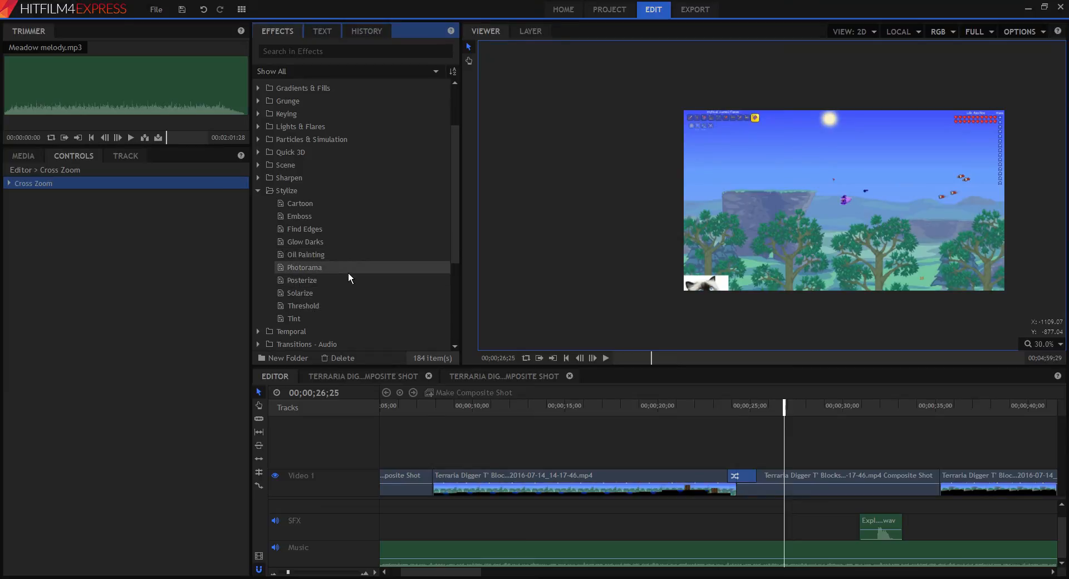
mouse_move(351, 255)
mouse_down()
mouse_move(609, 427)
mouse_move(782, 476)
mouse_up()
Set the Oil Painting radius to 8.9 px and levels to 5, and play through the composite shot clip
click(21, 221)
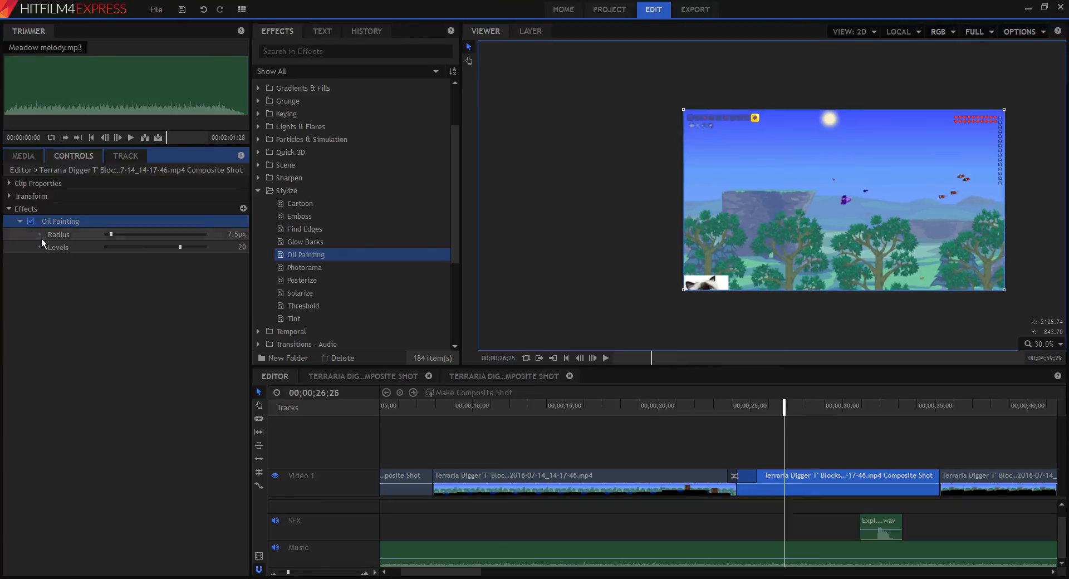
mouse_move(138, 234)
mouse_down()
mouse_move(99, 239)
mouse_move(211, 258)
mouse_move(259, 253)
mouse_move(81, 250)
mouse_up()
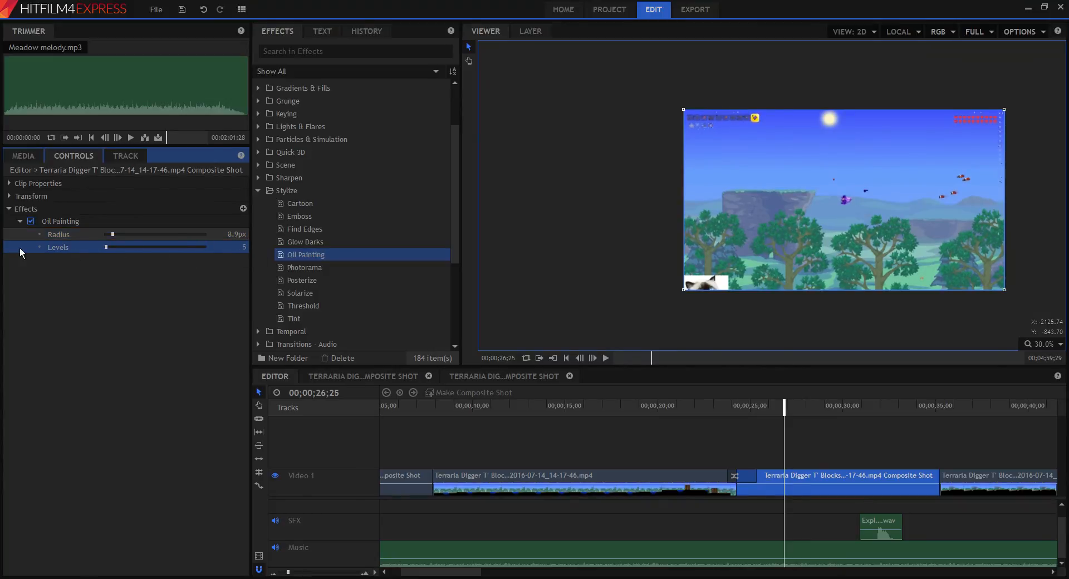
click(777, 406)
drag(730, 398, 699, 398)
click(607, 359)
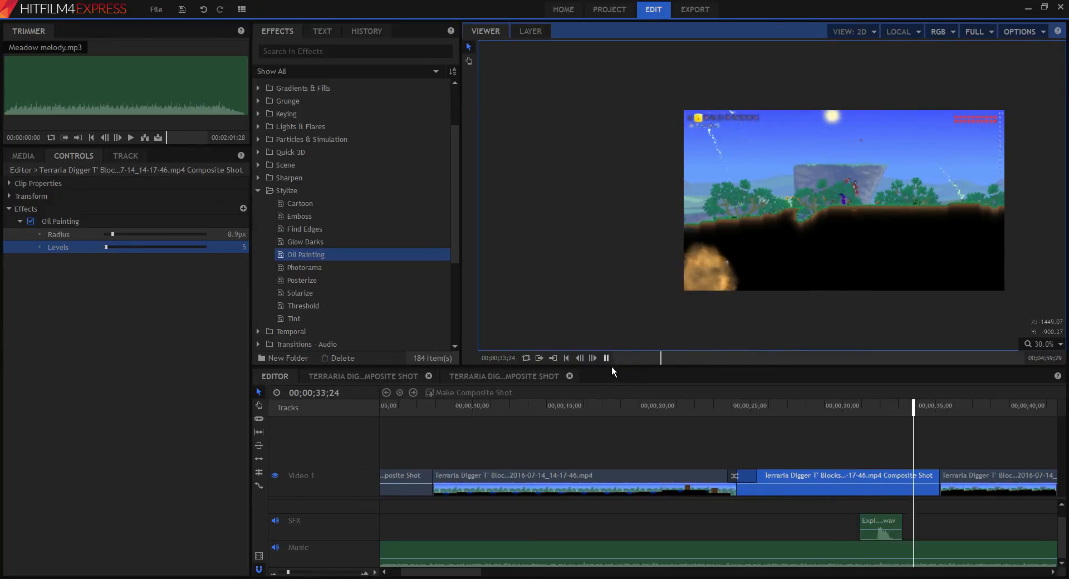
key(space)
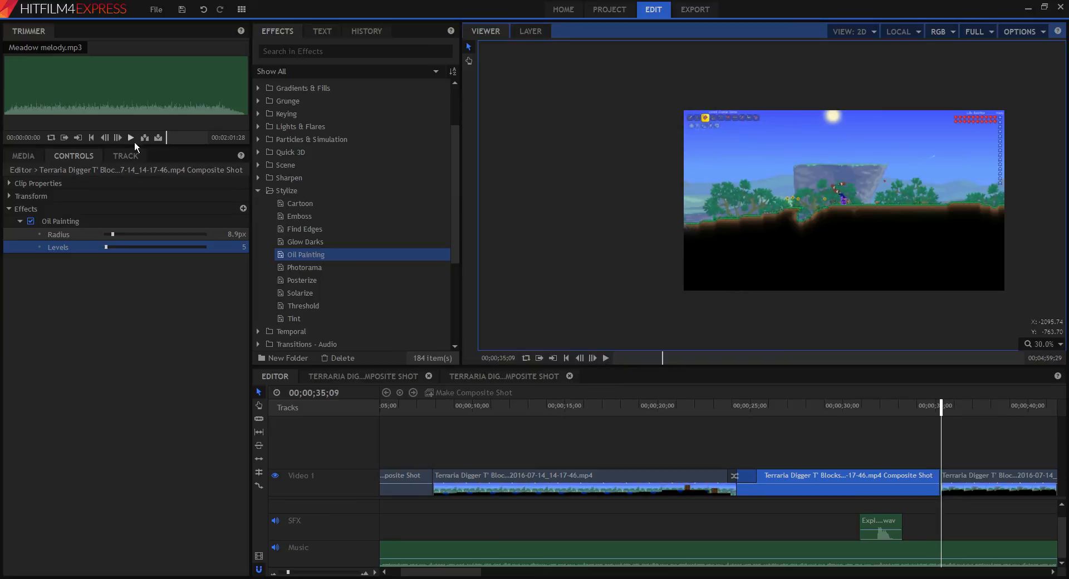
Apply the Push video transition to the start of the gameplay clip following the composite shot and preview it
click(265, 195)
scroll(265, 196, down, 2)
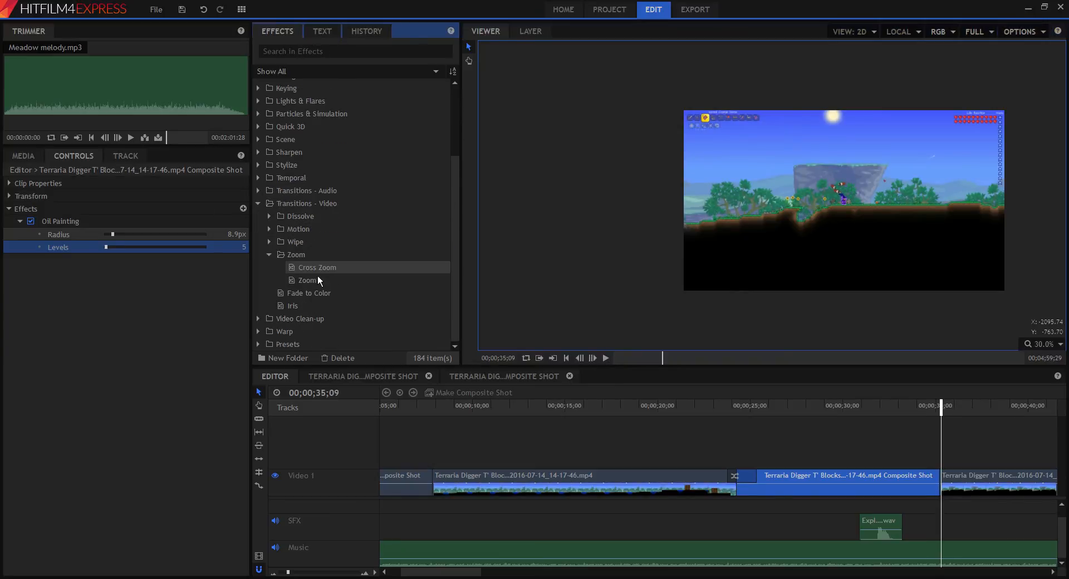
click(274, 233)
click(329, 243)
drag(321, 243, 948, 476)
drag(945, 411, 931, 410)
click(611, 361)
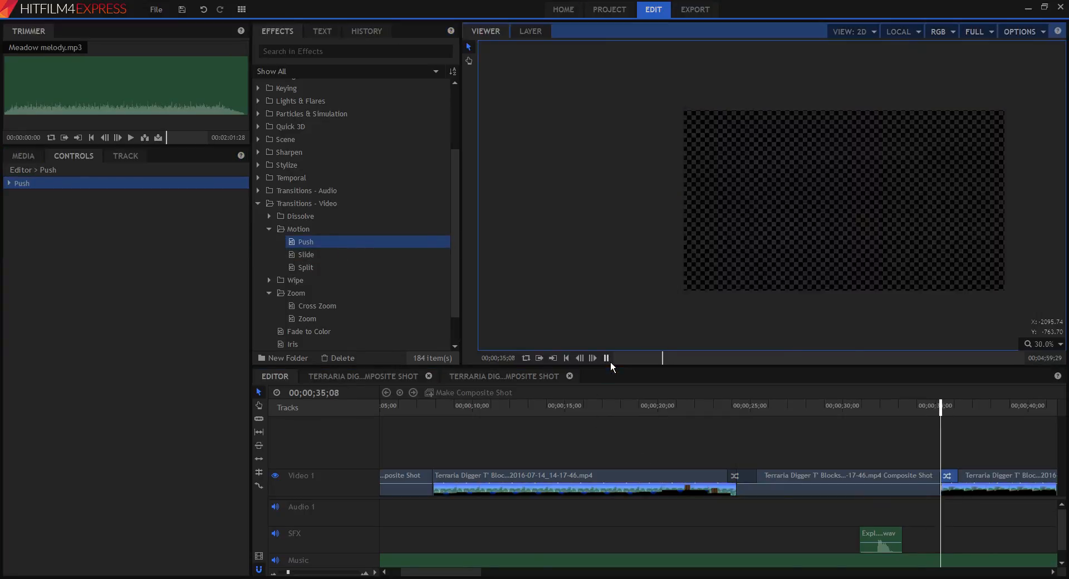
click(607, 358)
Move the Push transition to the end of the composite shot clip and play across the cut
drag(950, 479, 931, 479)
drag(953, 411, 909, 412)
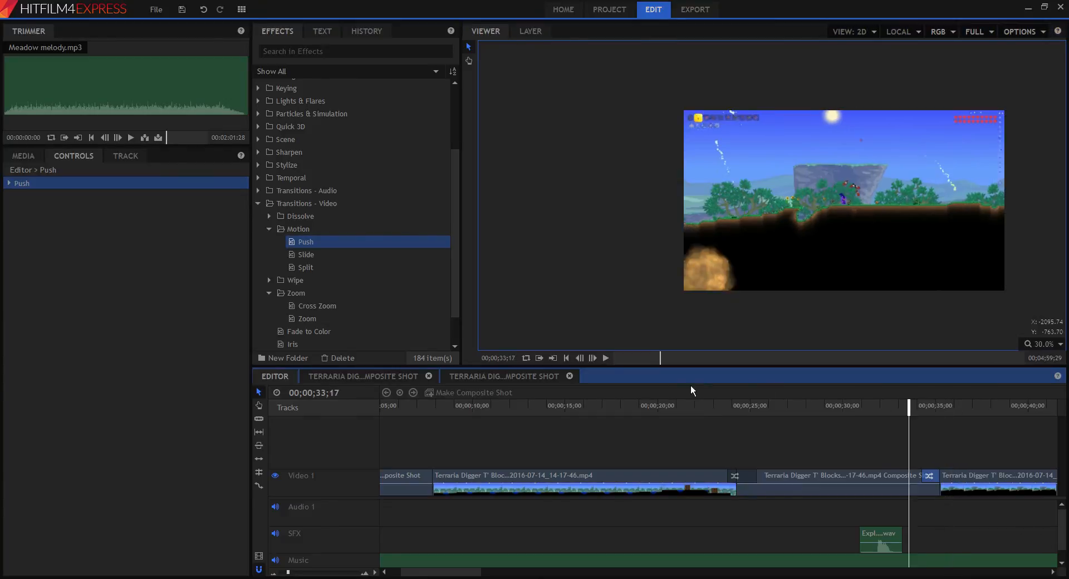
click(607, 358)
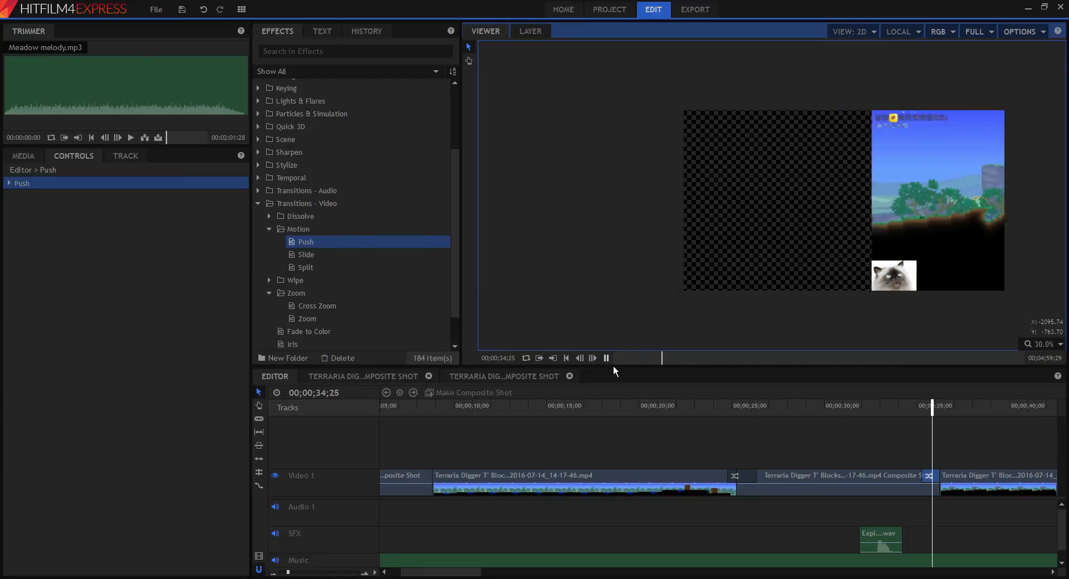
key(space)
Move the last gameplay clip up to Video 2, overlapping the composite shot's end by about 1 second, and play the overlap
click(987, 479)
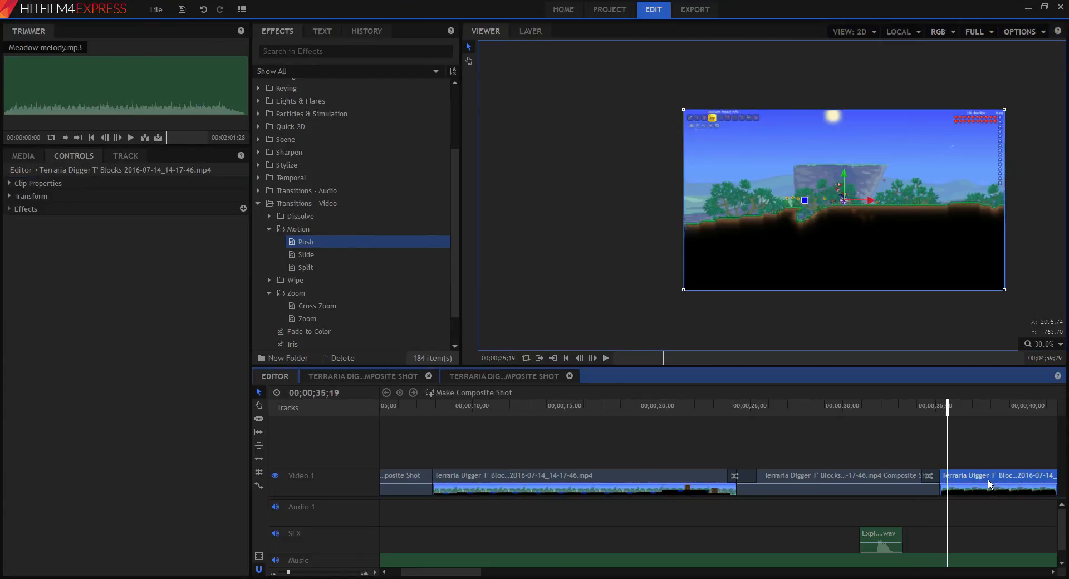
drag(987, 479, 957, 453)
drag(949, 412, 918, 413)
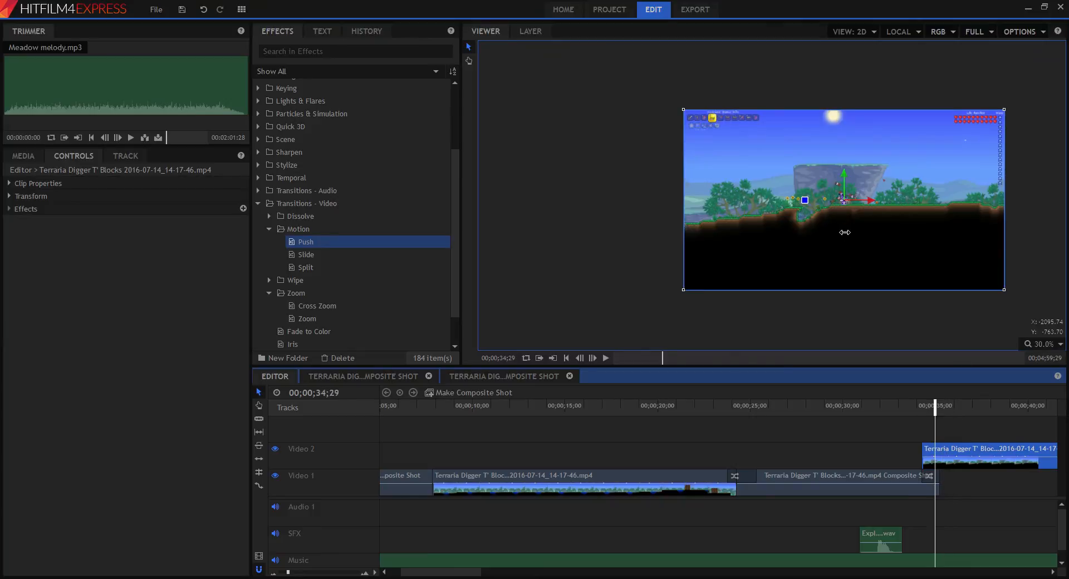
click(609, 363)
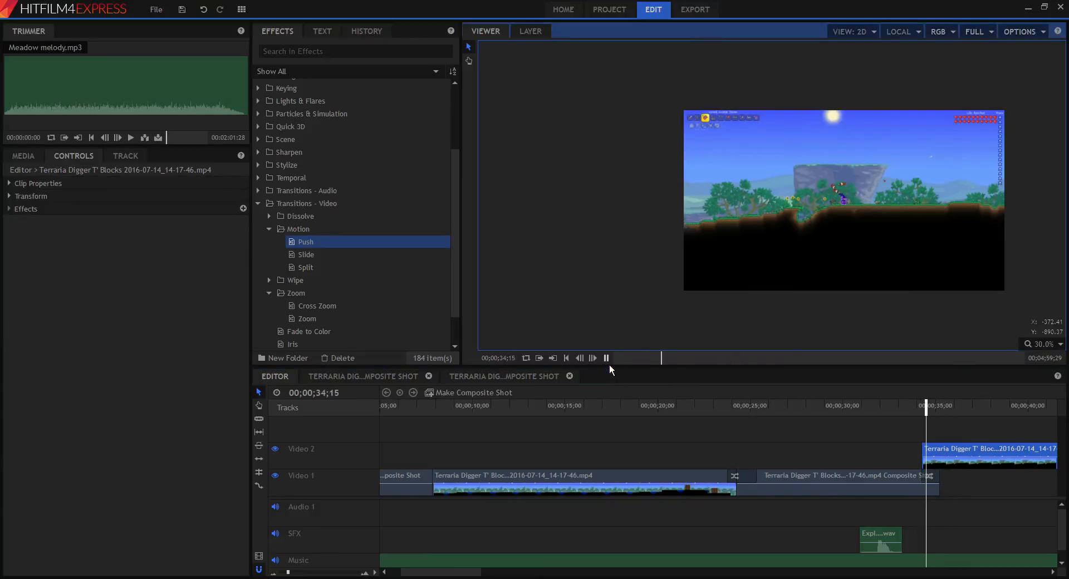
click(610, 362)
Move the Push transition to the start of the gameplay clip on Video 2 and play it
mouse_move(943, 459)
mouse_down()
mouse_move(945, 506)
mouse_move(942, 461)
mouse_up()
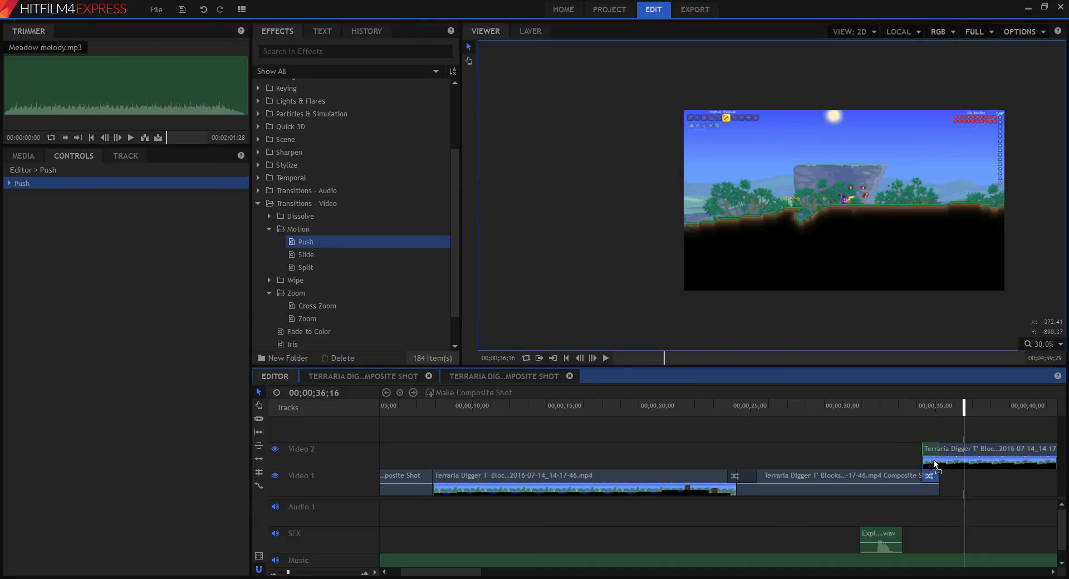
click(918, 411)
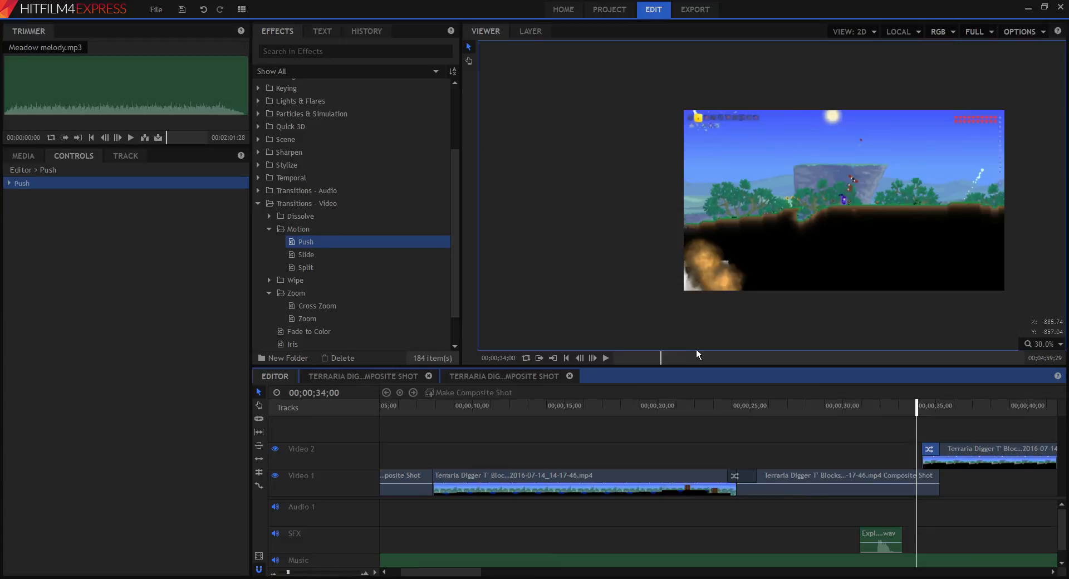
click(608, 361)
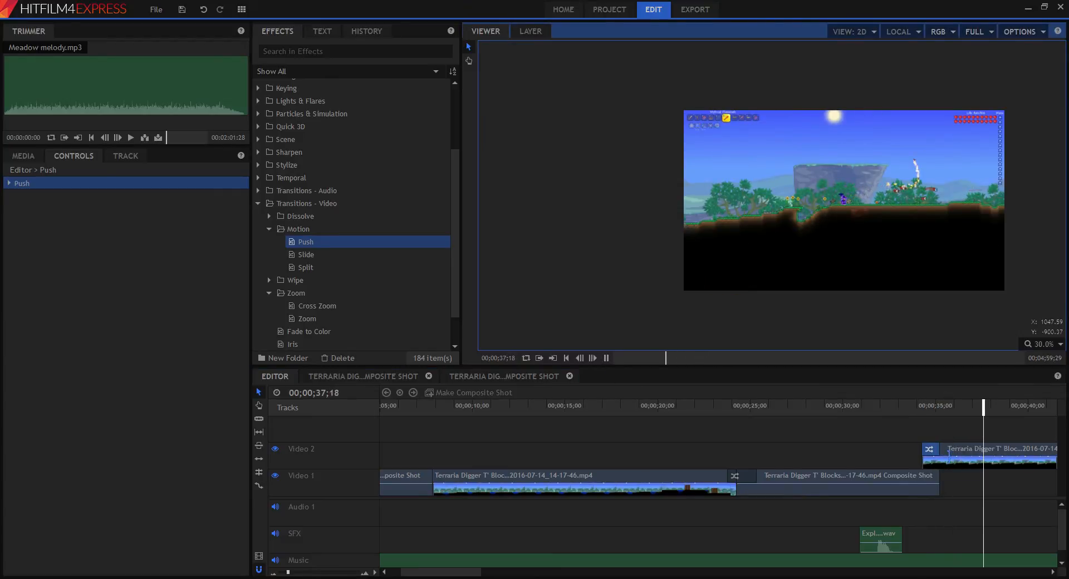
Lengthen the Push transition on Video 2 to about 3 seconds and play it
drag(939, 449, 978, 451)
click(901, 407)
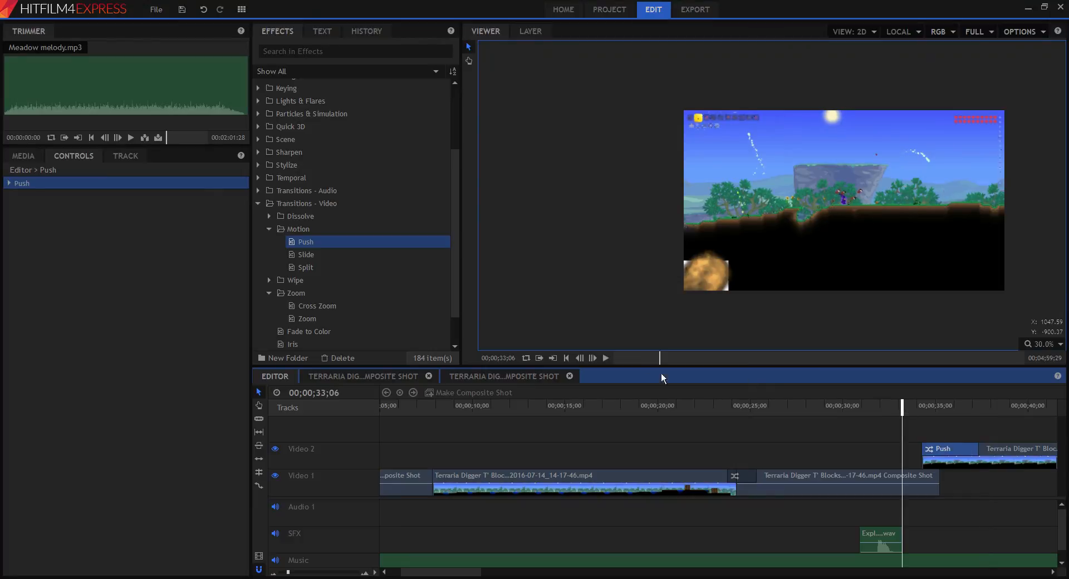
click(606, 358)
Shift the Video 2 clip earlier to overlap the composite shot by about 2.5 seconds, and play from before the explosion
drag(1024, 457, 997, 452)
click(848, 428)
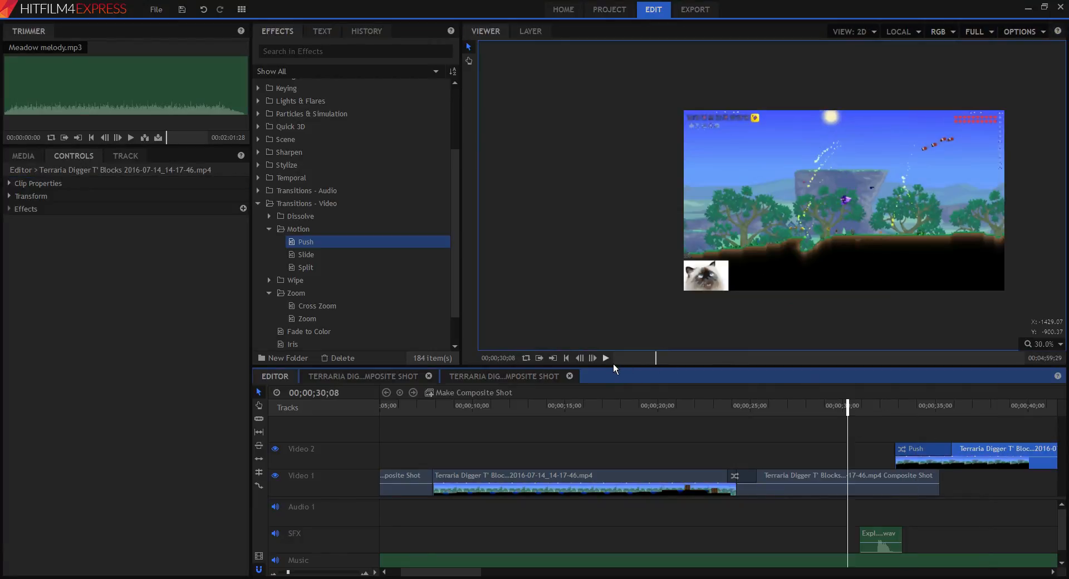
click(612, 362)
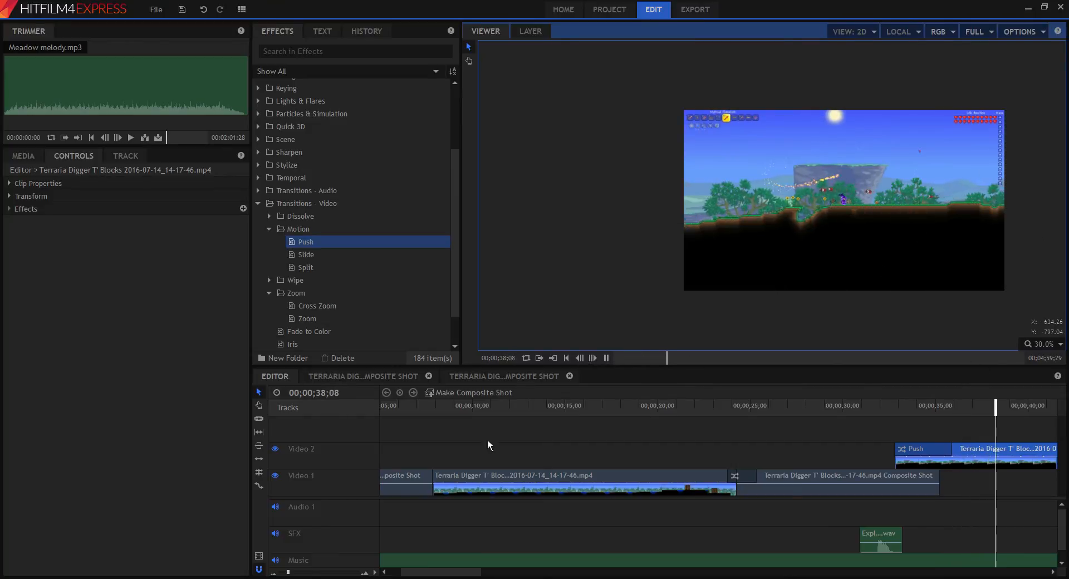
click(610, 362)
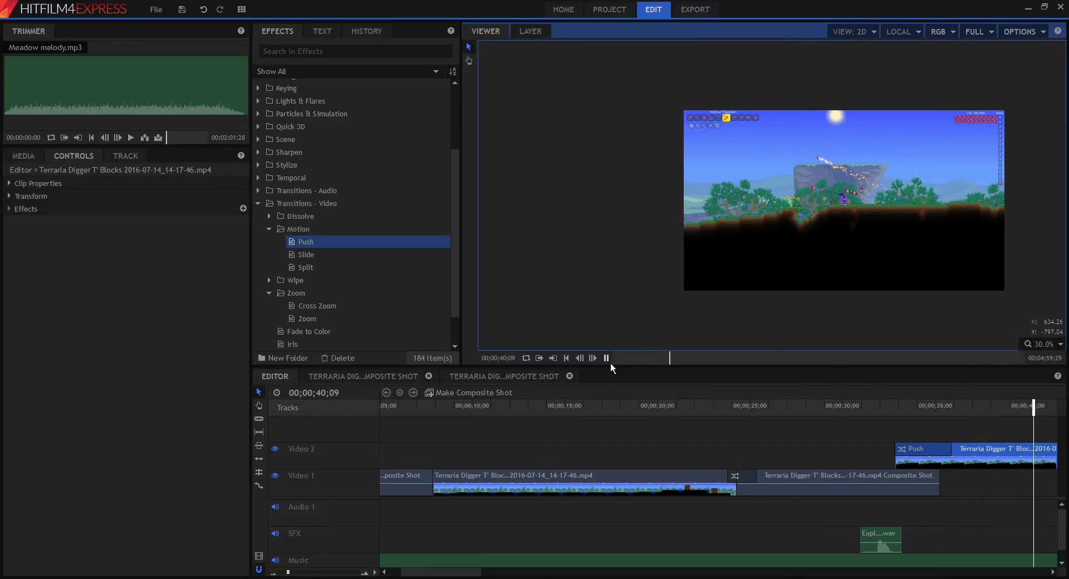
scroll(876, 465, down, 5)
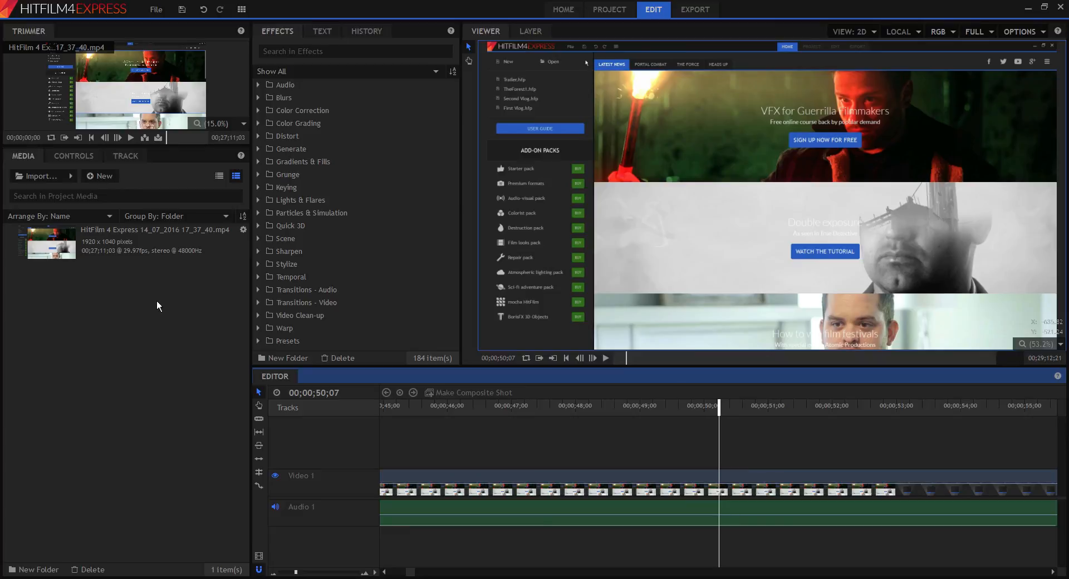
In the screen-recording project, create a 30-second composite shot of 1920 x 1040 pixels at 30 fps
click(118, 287)
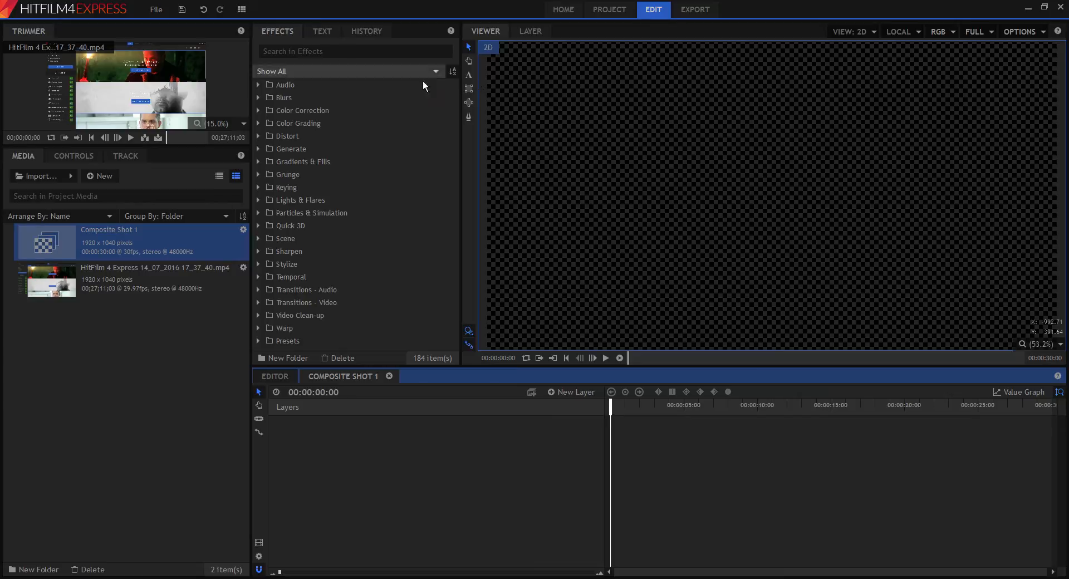
Set the default character formatting to Candara, size 65, with a bright green fill
click(327, 34)
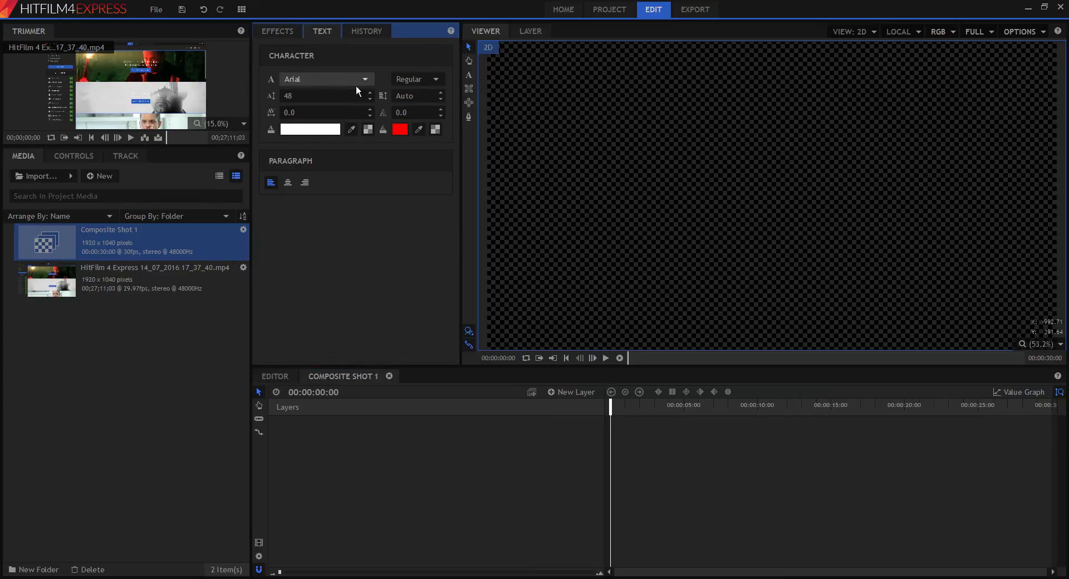
click(349, 272)
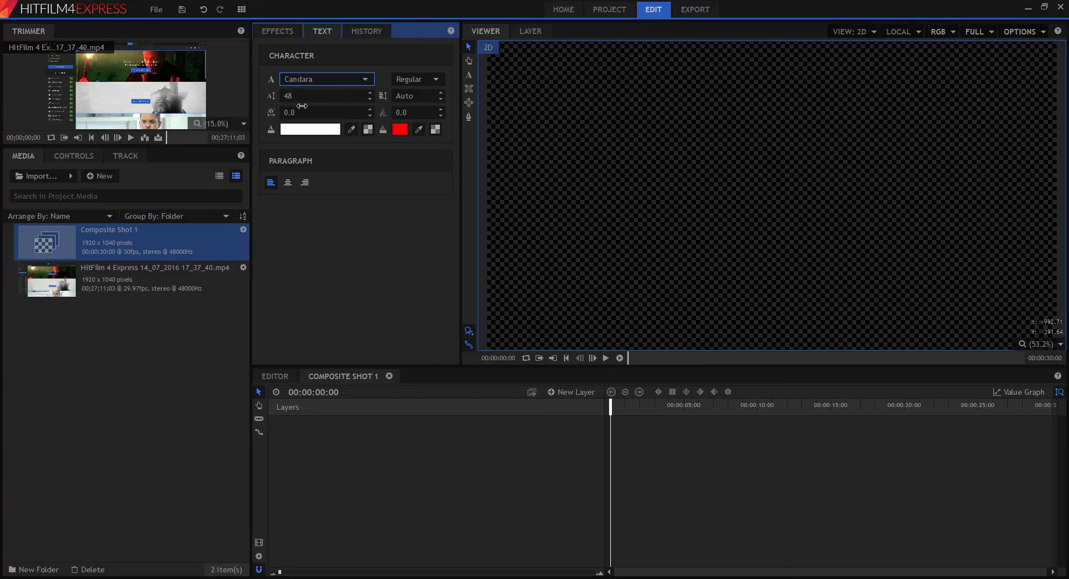
drag(303, 100, 417, 101)
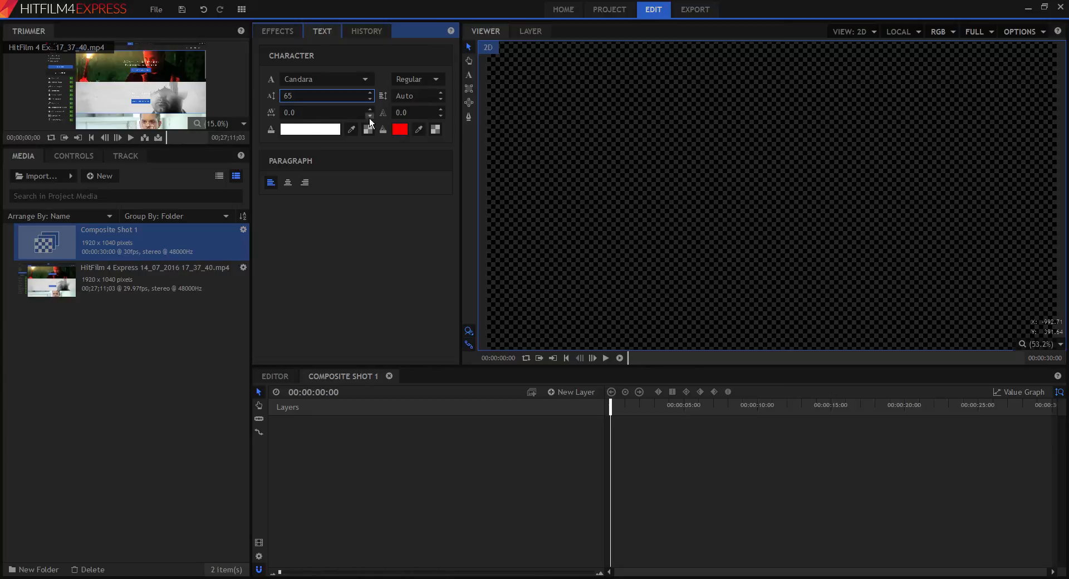
click(321, 132)
Draw a wide text box in the upper part of the composite shot frame and enter a first name
click(469, 75)
drag(522, 73, 772, 151)
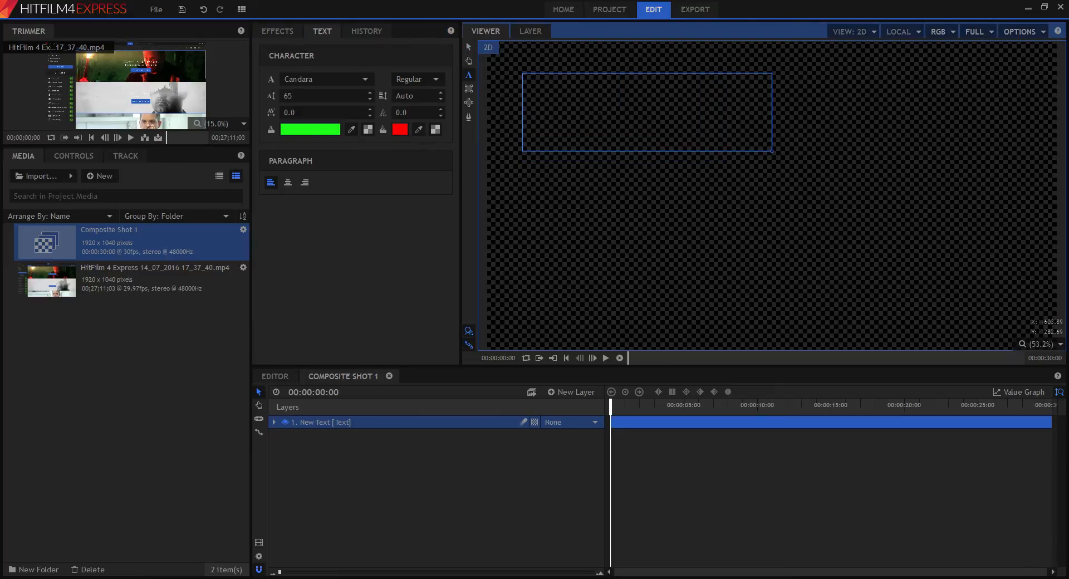
text(Andrew)
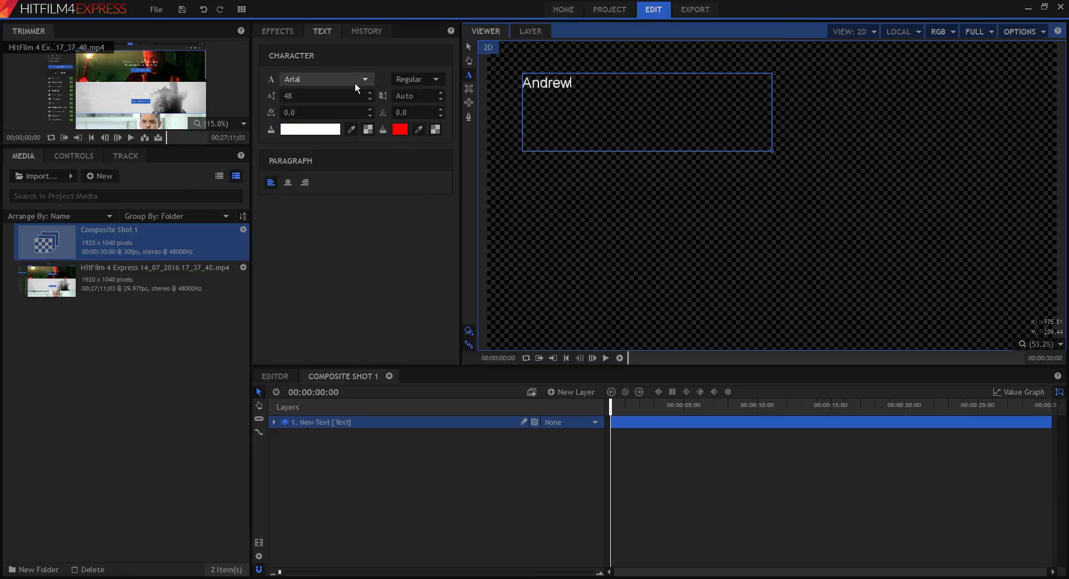
Format the name text in bright green Californian FB and move its box nearer the frame's centre
key(shift+Left)
key(shift+Left)
key(shift+Left)
key(shift+Left)
key(shift+Left)
key(shift+Left)
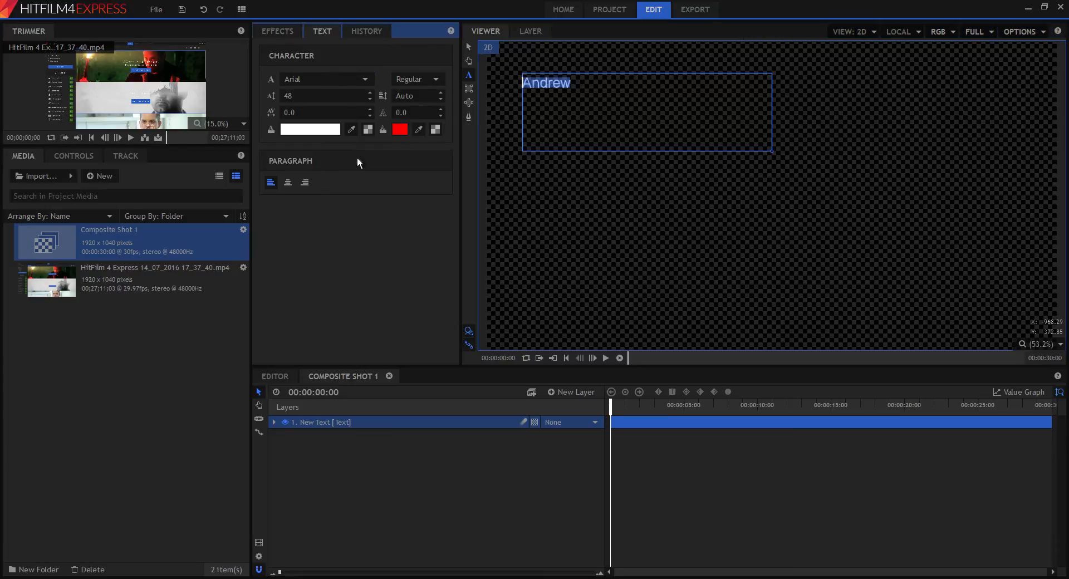
click(359, 241)
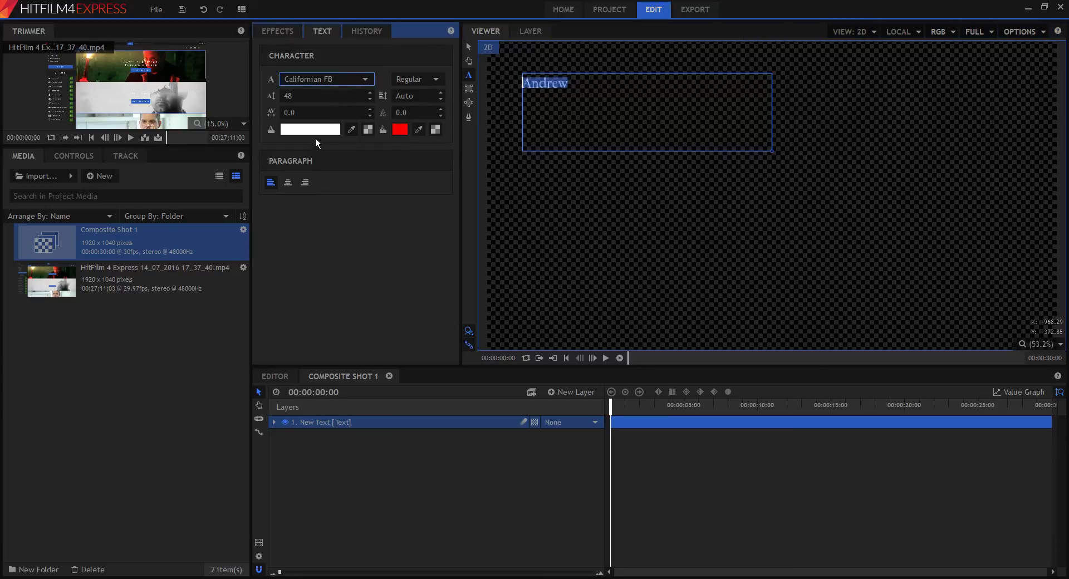
click(625, 397)
click(567, 223)
click(470, 48)
drag(551, 93, 618, 135)
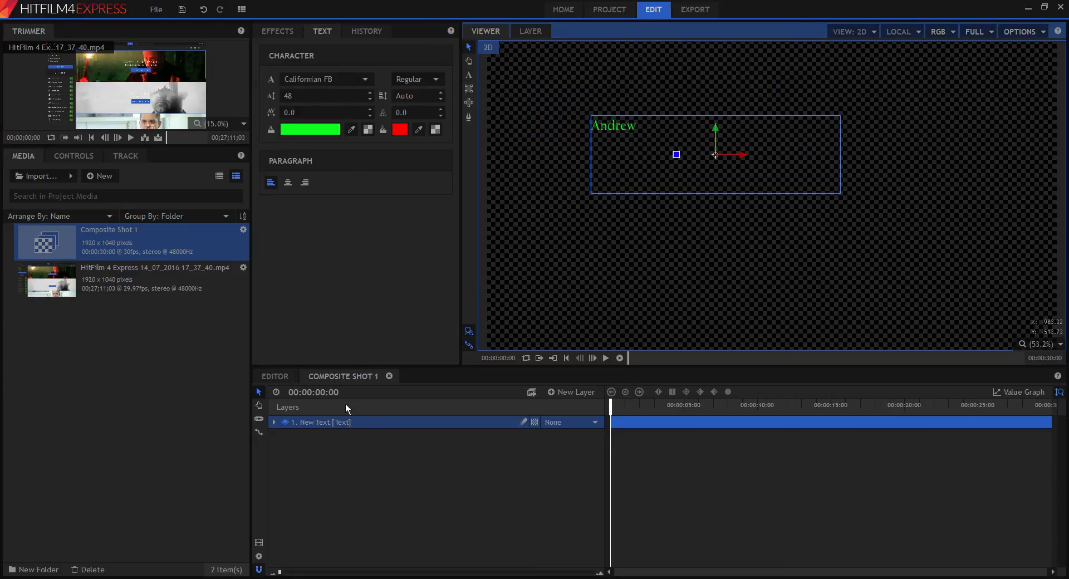
Place Composite Shot 1 on Video 2 at about 47 seconds in the editor timeline and shorten it to about 0.7 seconds
click(290, 379)
drag(151, 235, 552, 448)
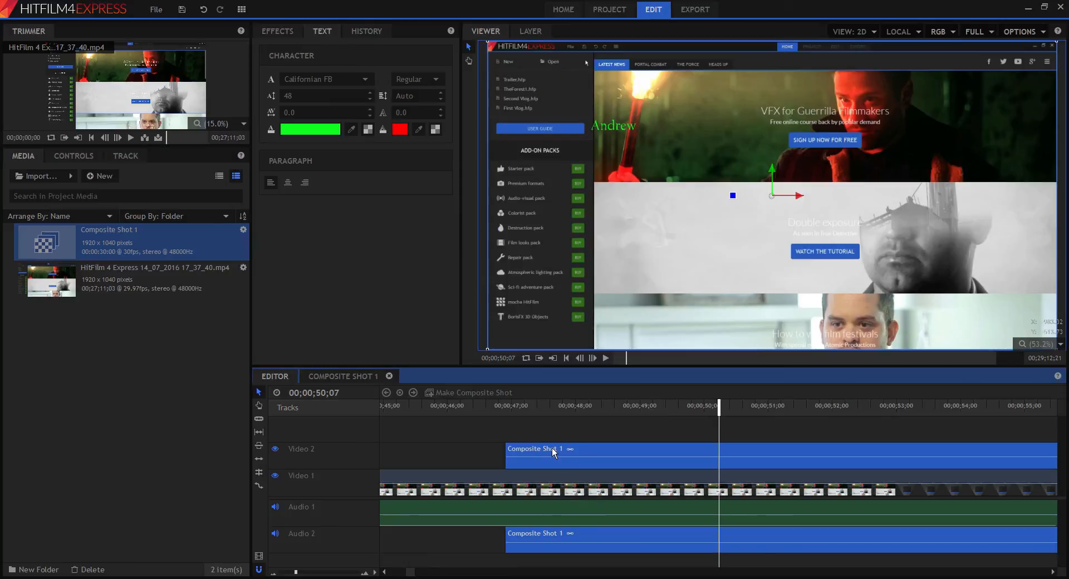
drag(423, 575, 431, 575)
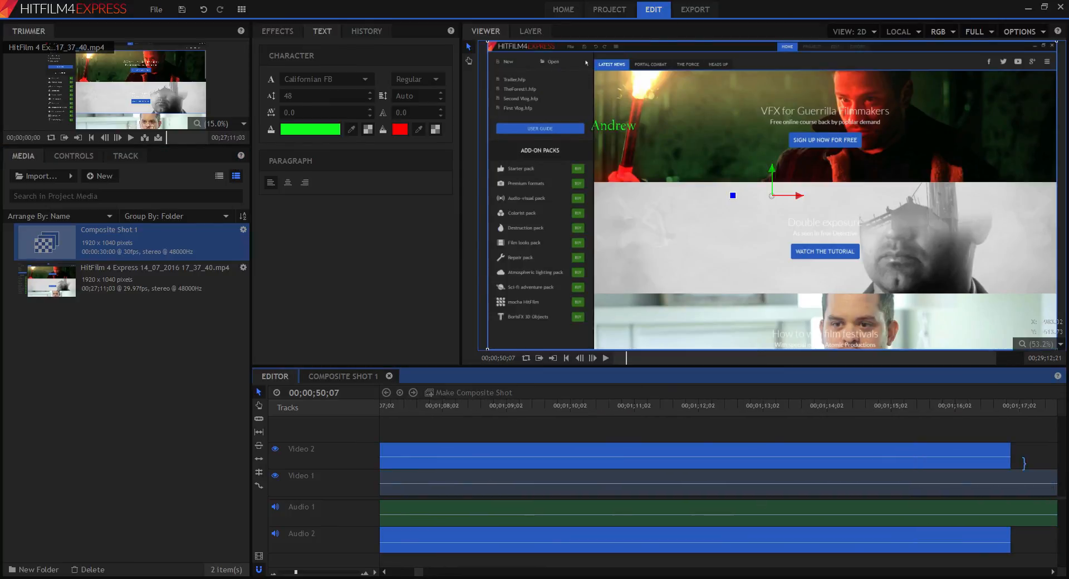
drag(1011, 457, 949, 465)
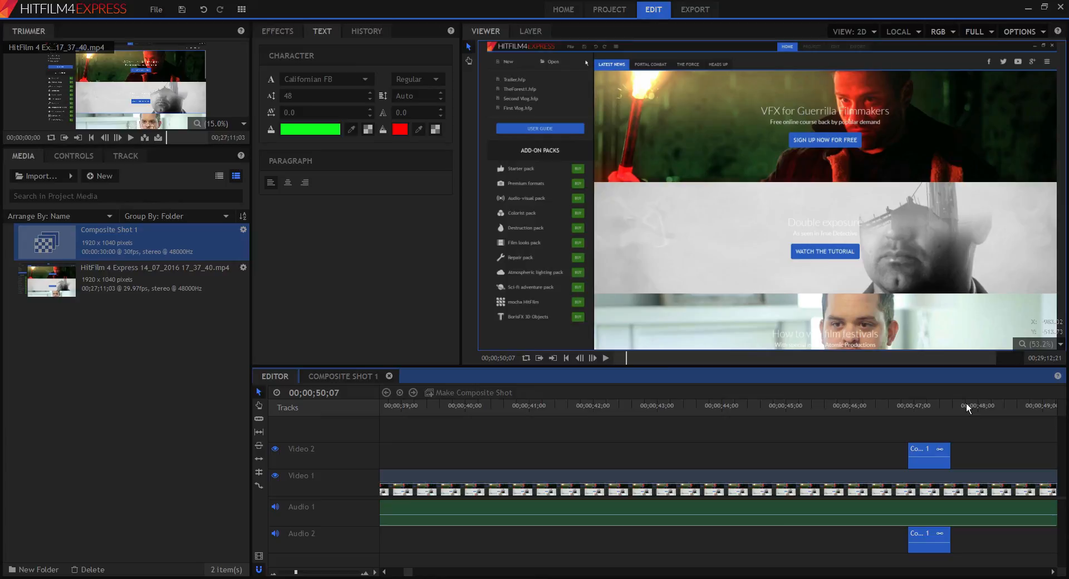
Delete the Composite Shot 1 clip from the timeline, and delete the composite shot from the project media
key(Delete)
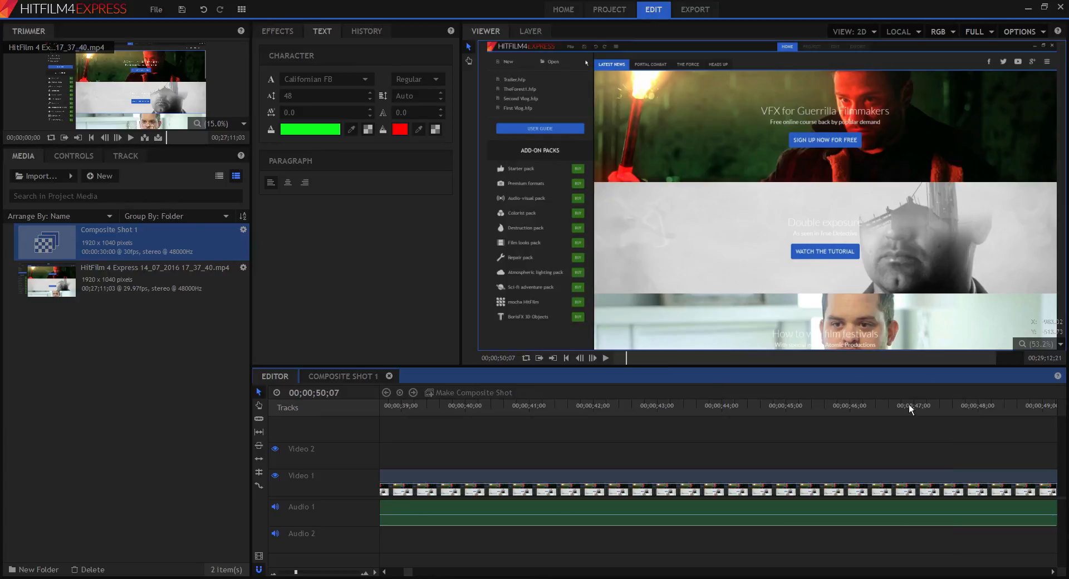
click(160, 249)
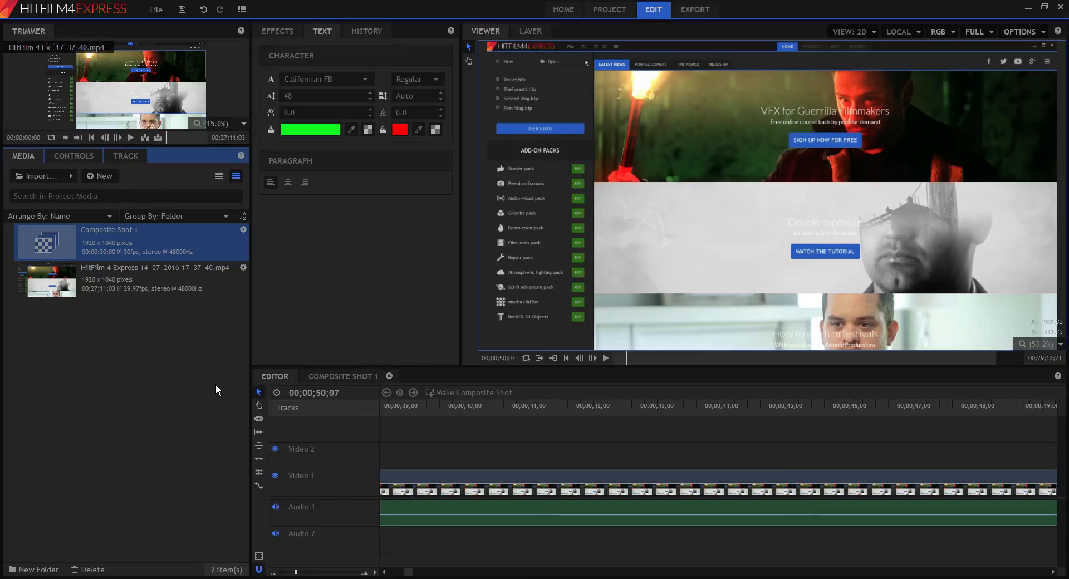
key(Delete)
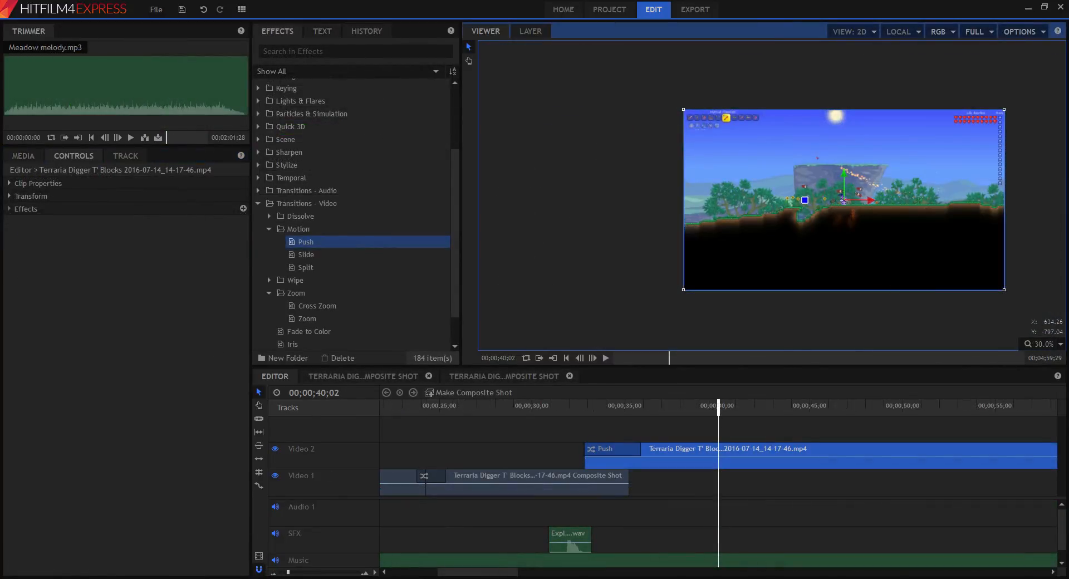
Open the Terraria project's export settings, look at the YouTube options and choose the MP4 format
click(268, 569)
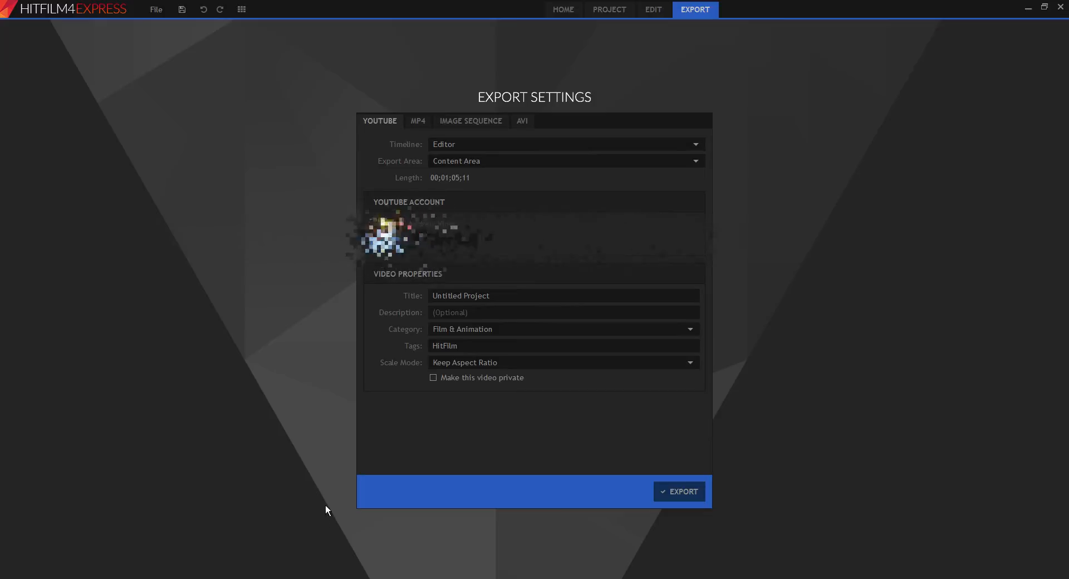
click(422, 124)
click(381, 123)
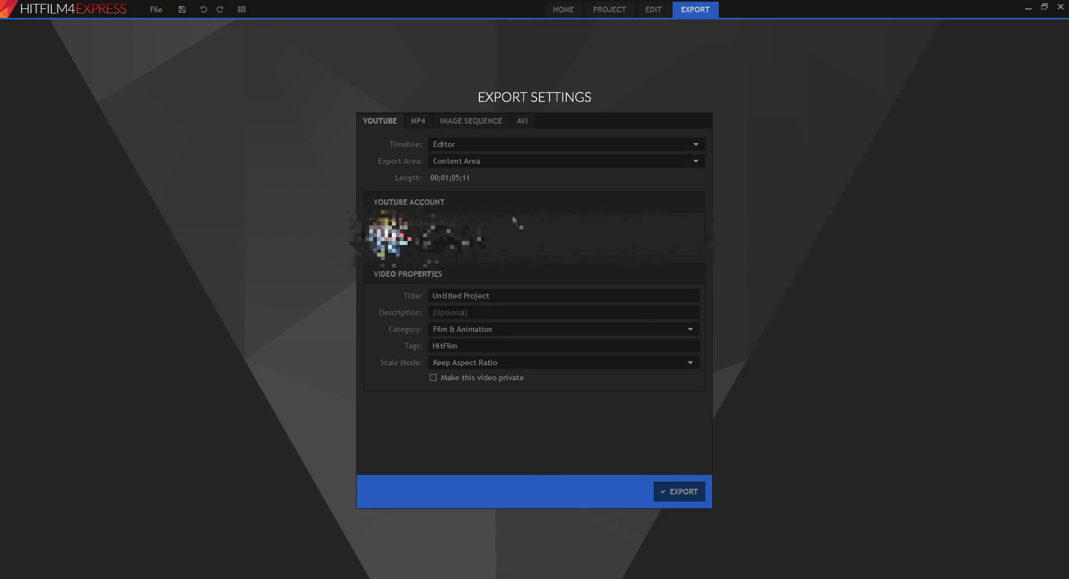
click(422, 128)
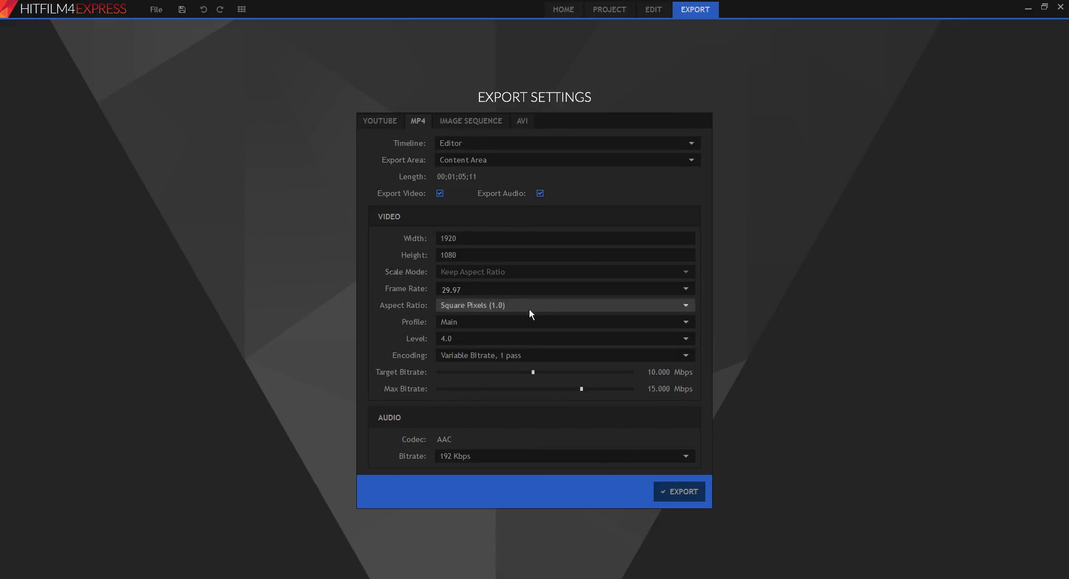
Set the MP4 export frame rate to 30 and open the export
click(685, 290)
drag(501, 290, 397, 285)
text(390)
key(BackSpace)
key(BackSpace)
text(0)
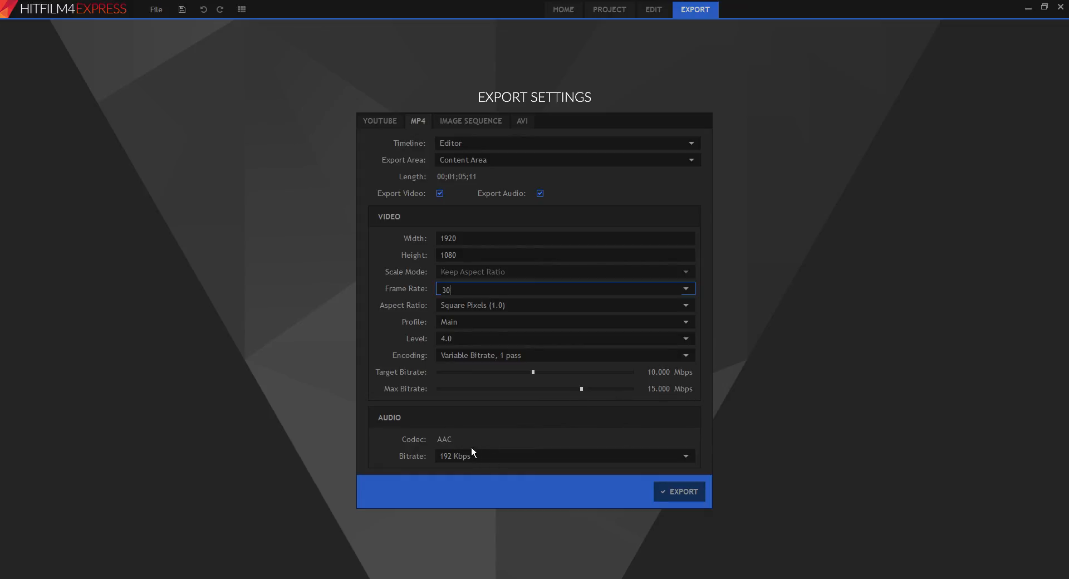
click(684, 494)
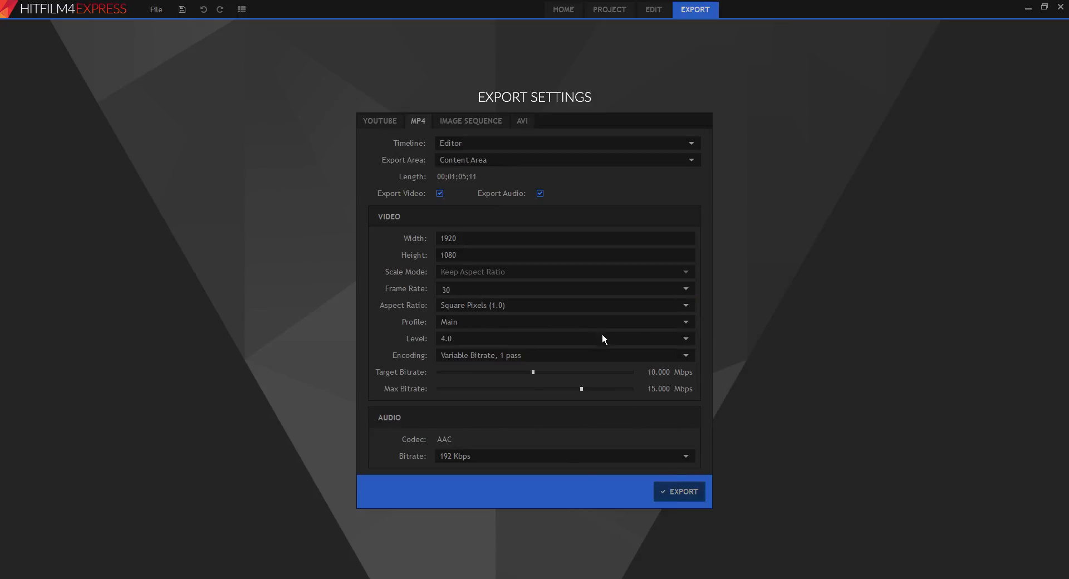
Try an export frame rate of 60, and set it back to 30
double_click(438, 290)
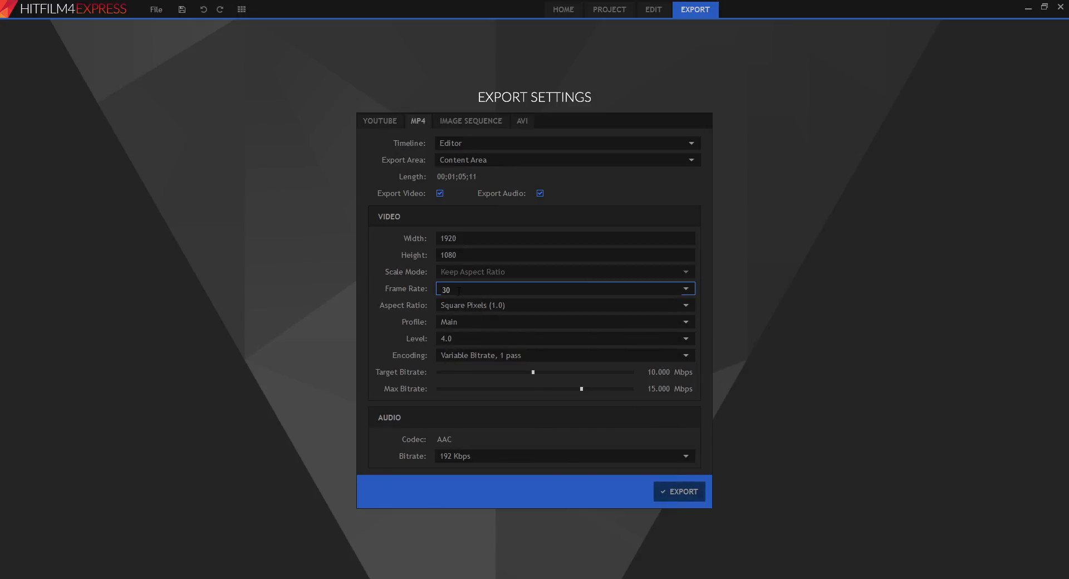
text(60)
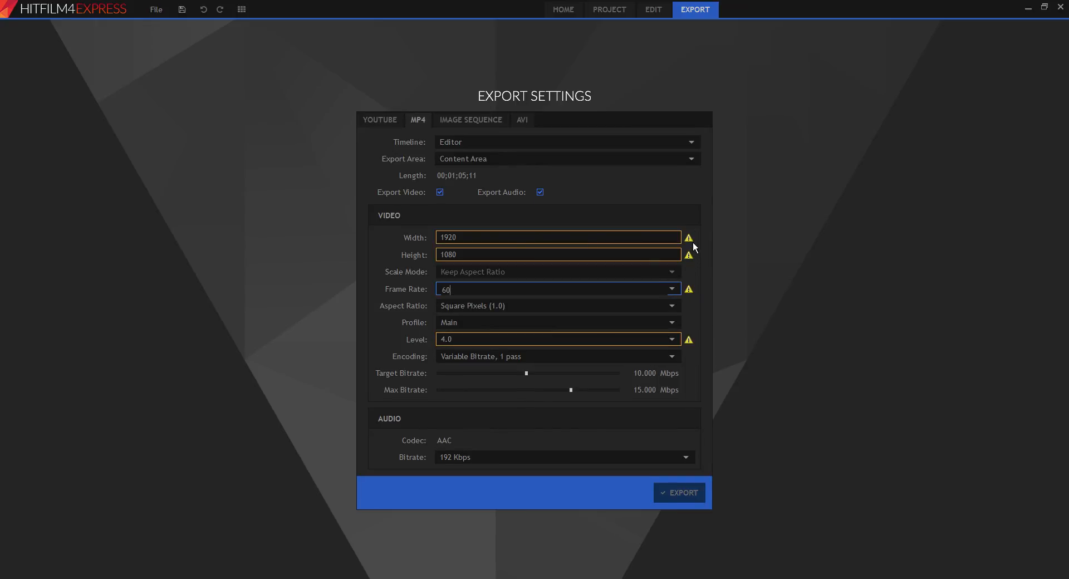
drag(456, 290, 348, 304)
text(30)
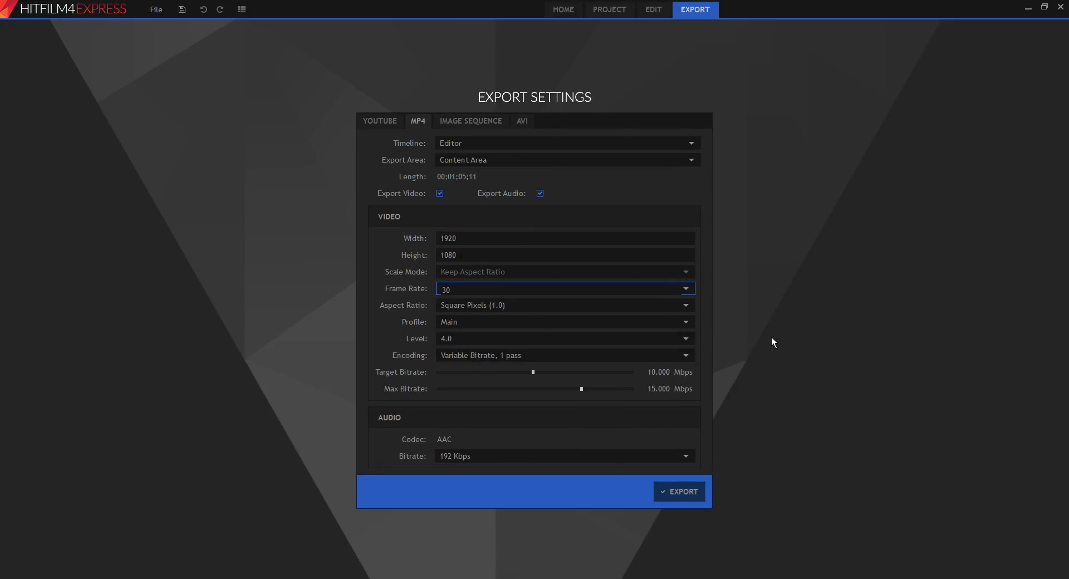
Start exporting the editor timeline as an MP4 with the current settings
click(692, 499)
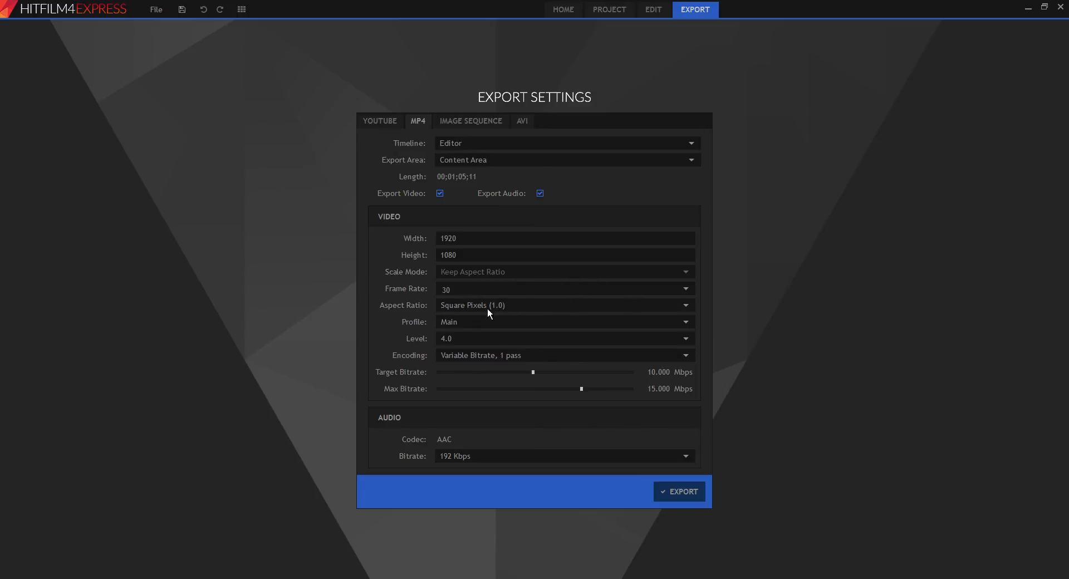
click(630, 334)
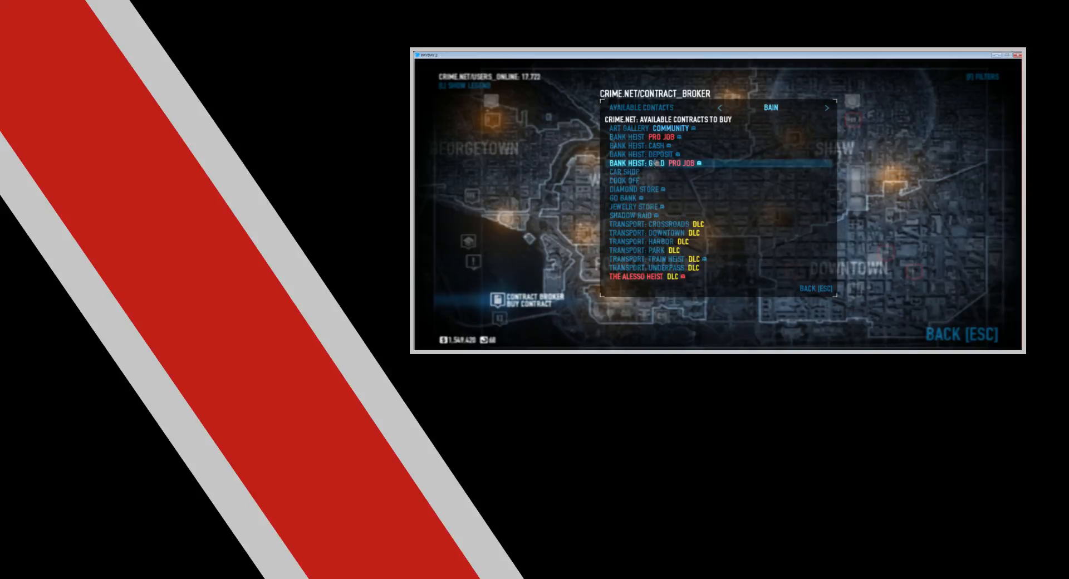
click(668, 206)
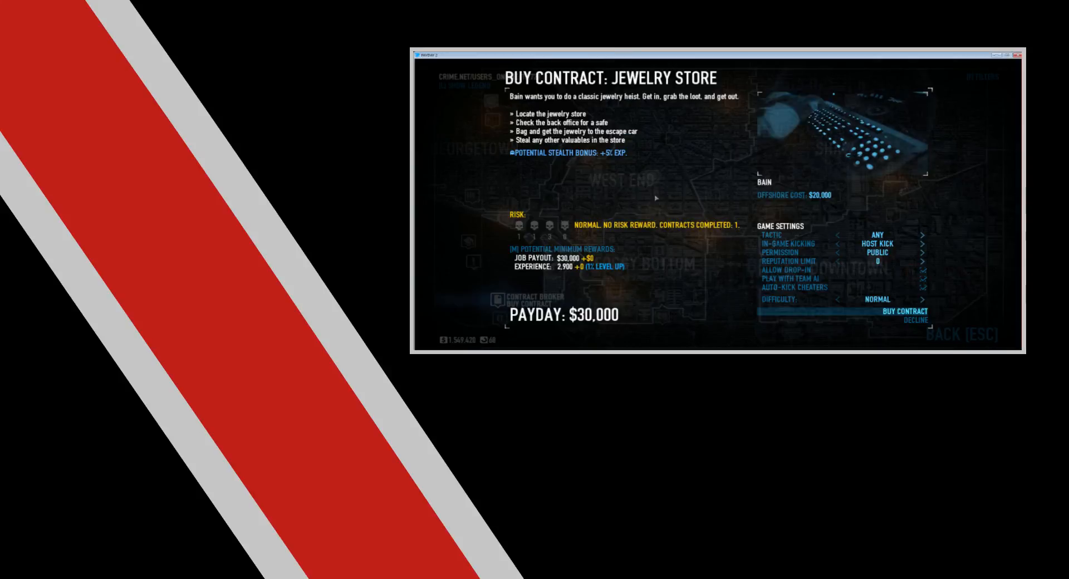
click(921, 298)
click(922, 299)
click(922, 298)
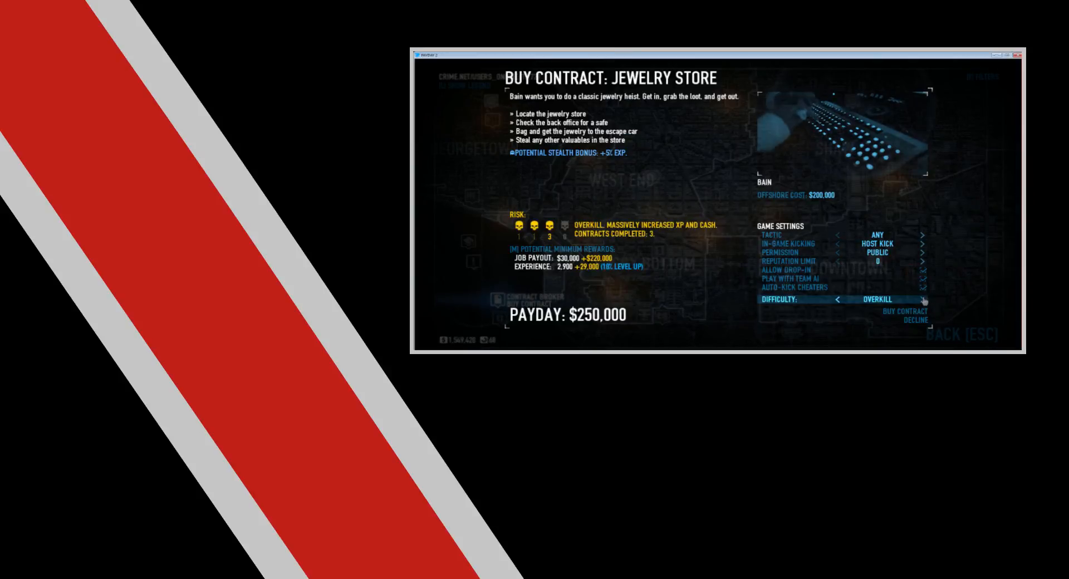
click(925, 253)
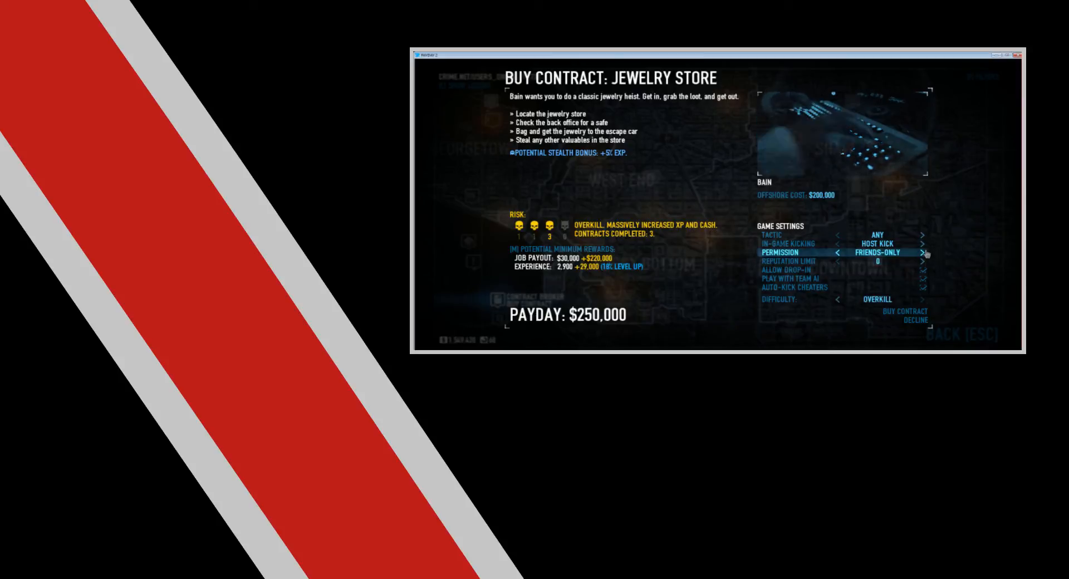
click(921, 279)
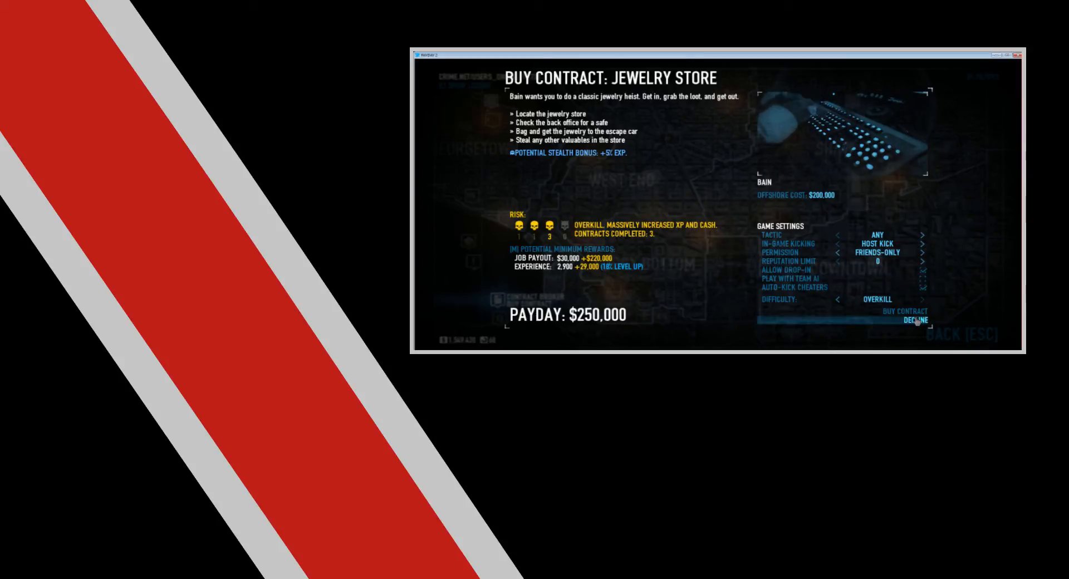
click(912, 313)
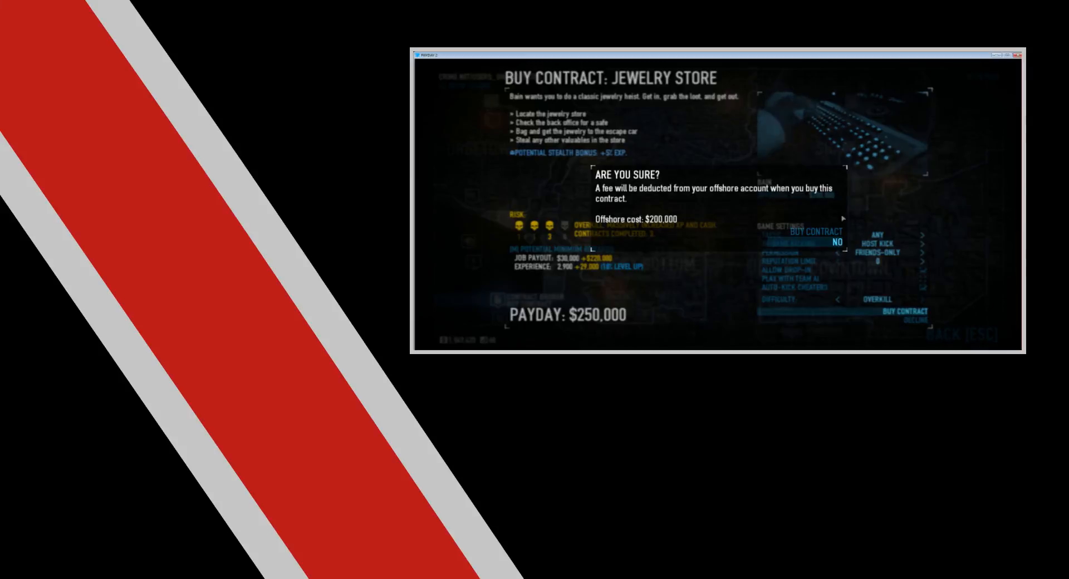
click(836, 234)
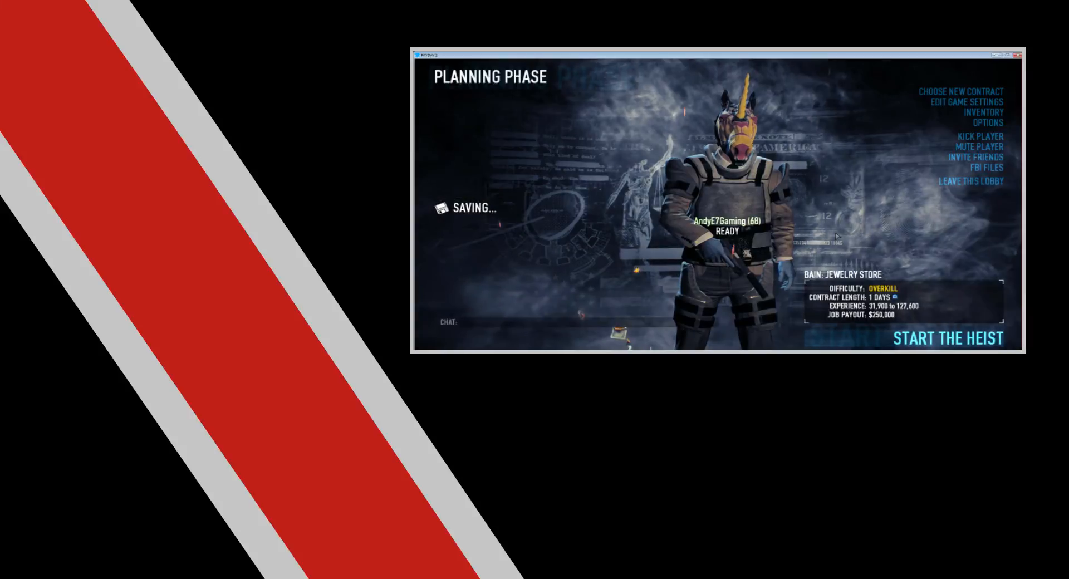